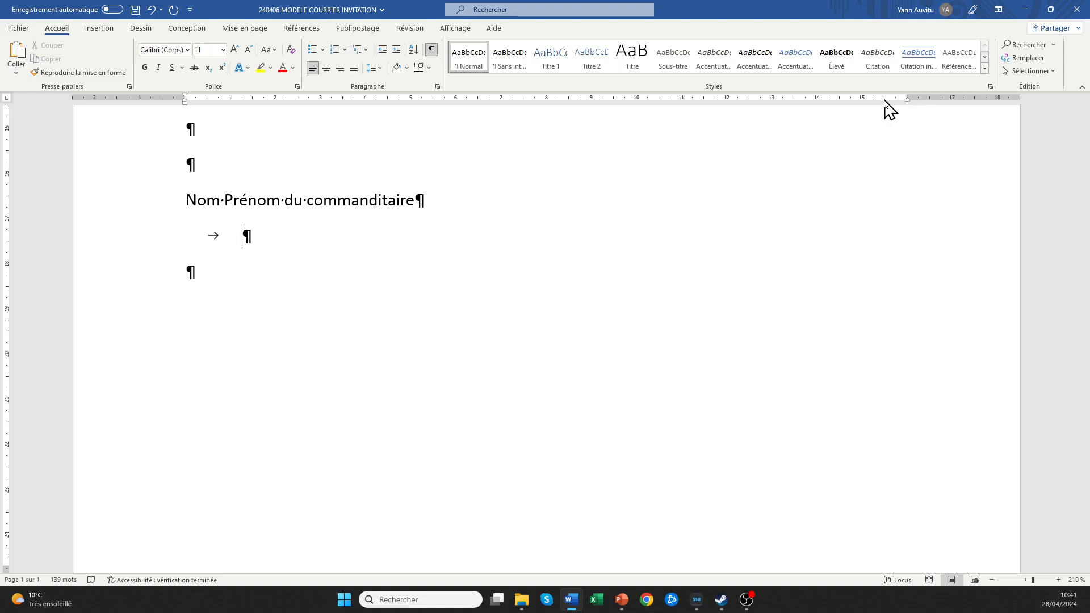
Place a tab stop near 15.5 cm on the ruler for the tab line.
left_click(885, 100)
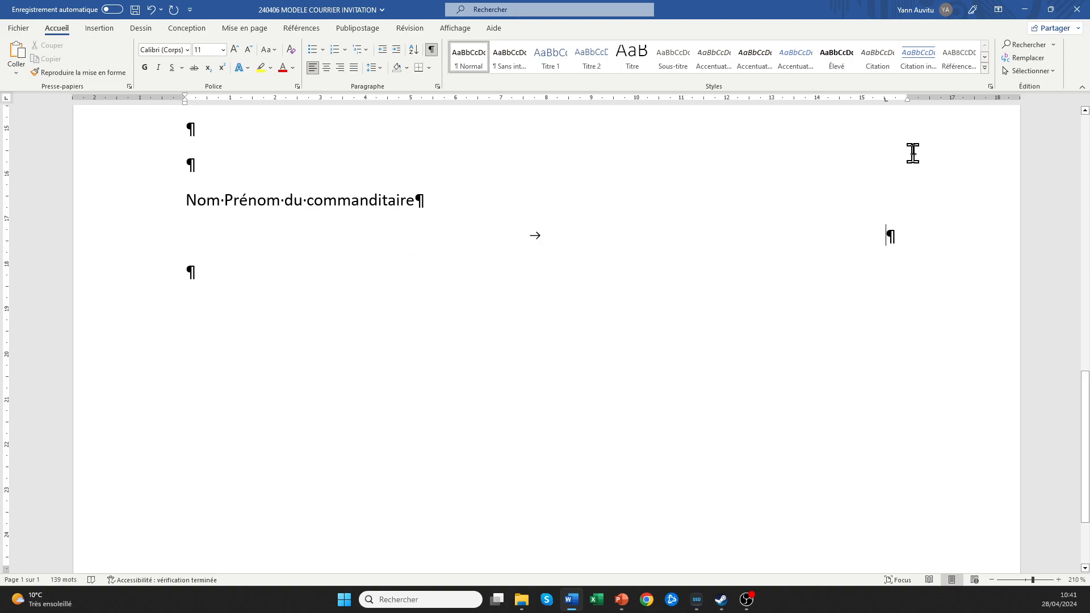
Give the 15,5 cm tab stop a dashed leader (style 3) and nudge it right.
double_click(886, 101)
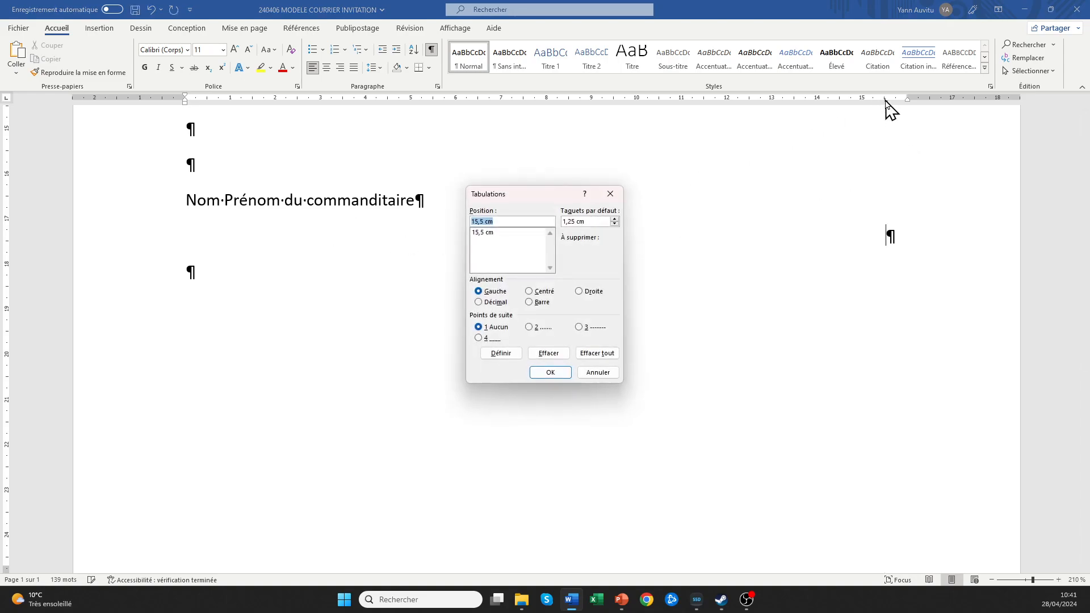
left_click(486, 233)
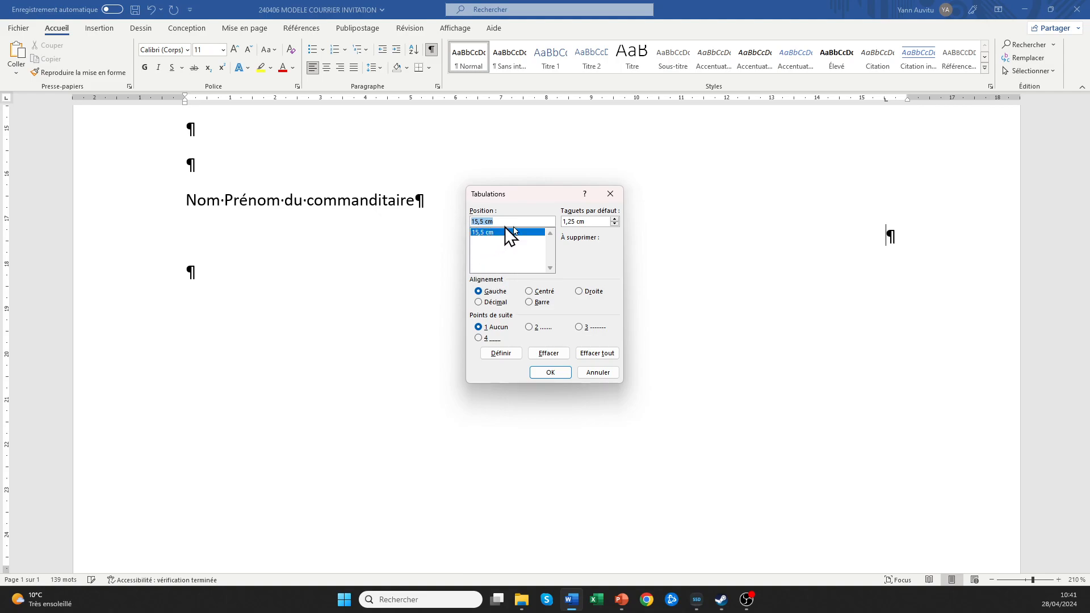
left_click(579, 328)
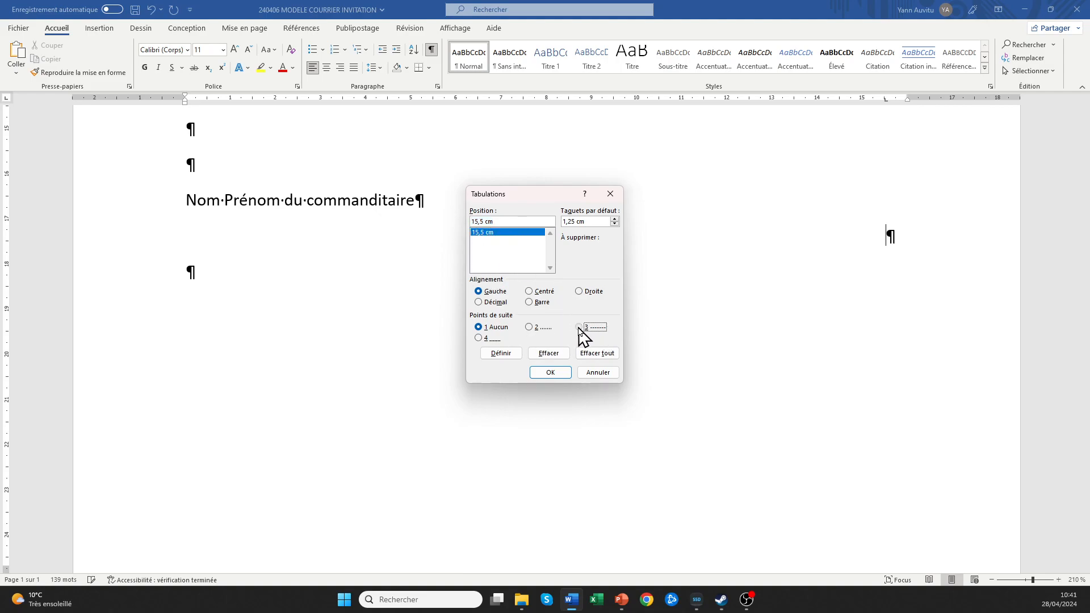
left_click(550, 373)
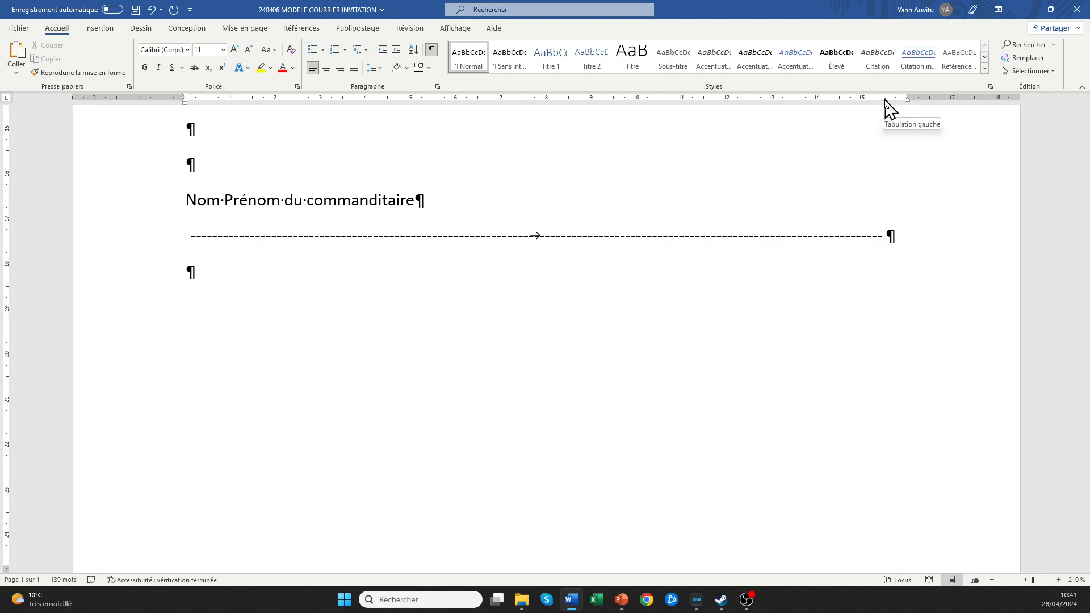
mouse_move(885, 101)
left_mouse_down()
mouse_move(908, 100)
mouse_move(900, 108)
left_mouse_up()
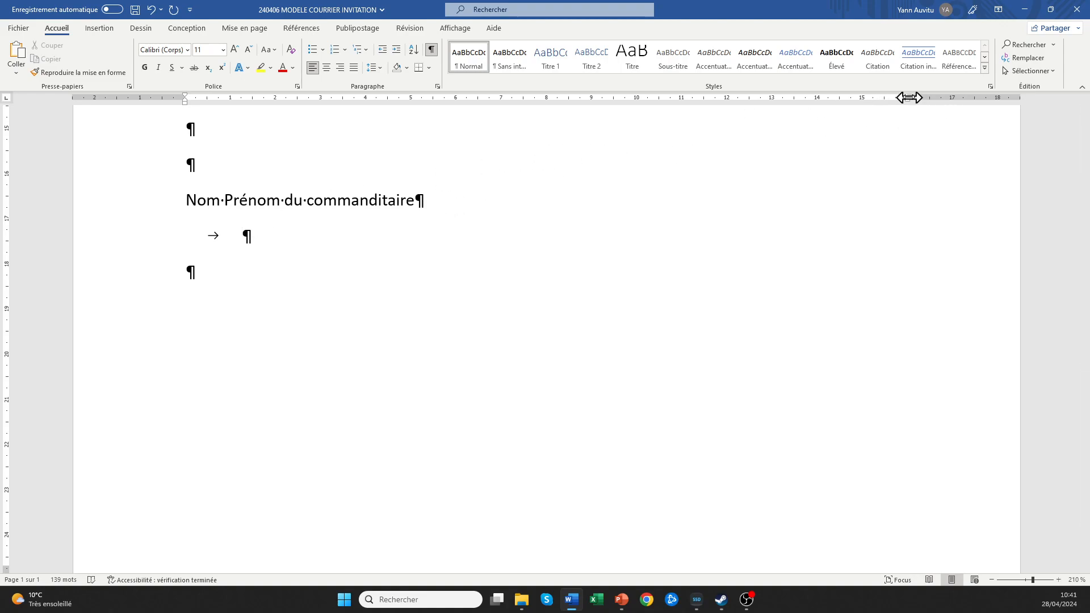
Reset the 15,5 cm tab stop with a dashed leader reaching the right margin.
left_click(884, 99)
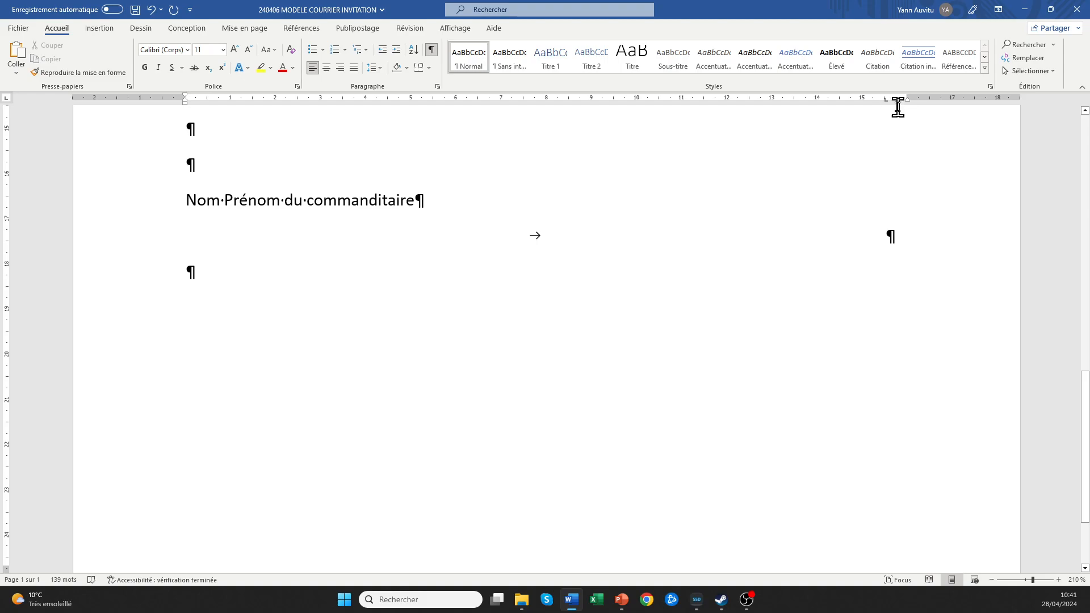
double_click(885, 99)
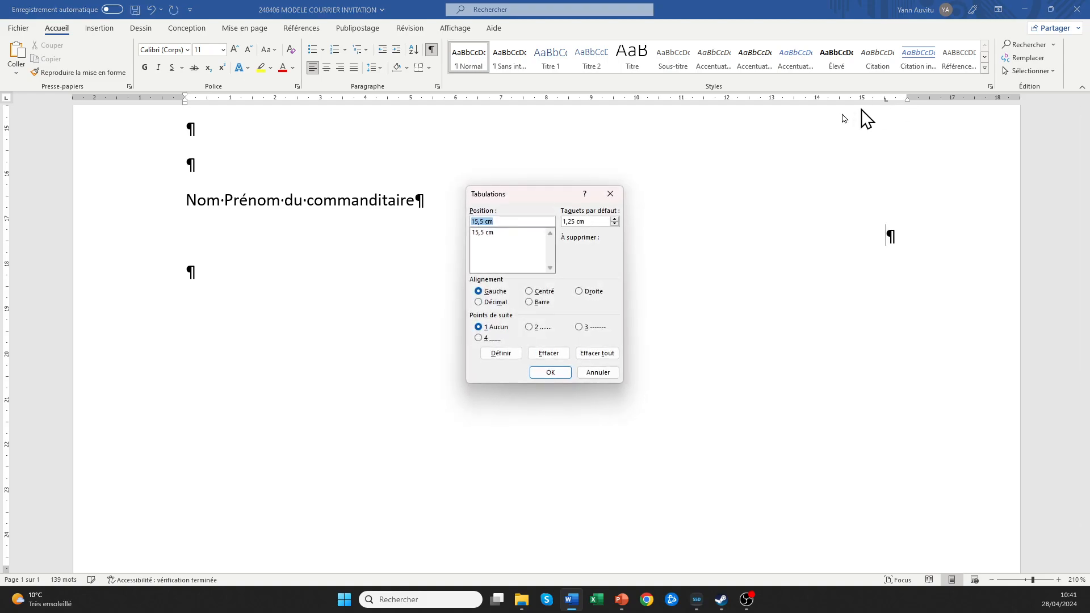
left_click(487, 234)
left_click(579, 328)
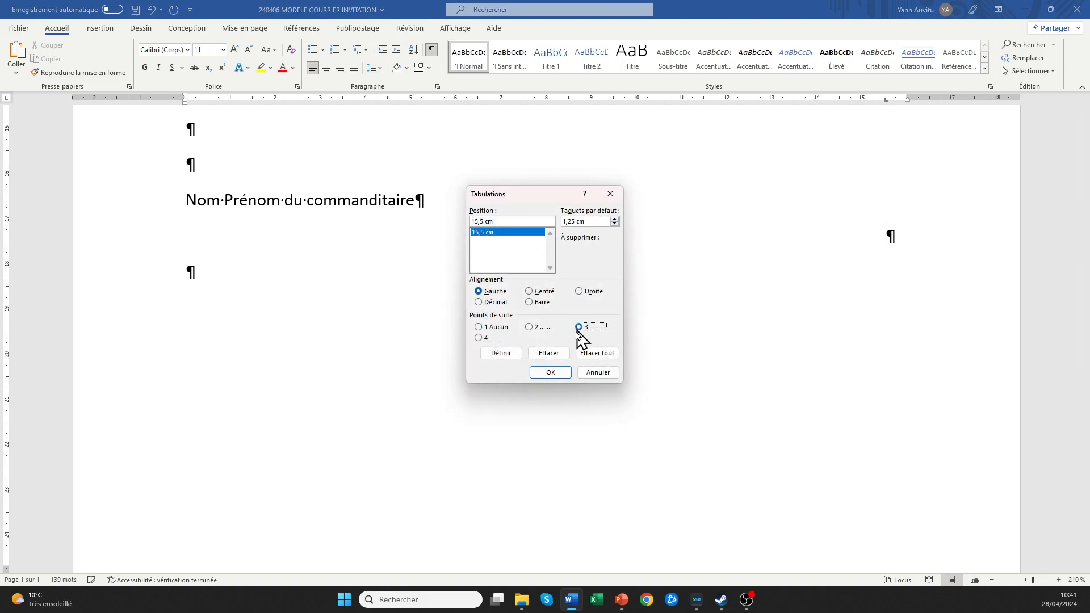
left_click(550, 372)
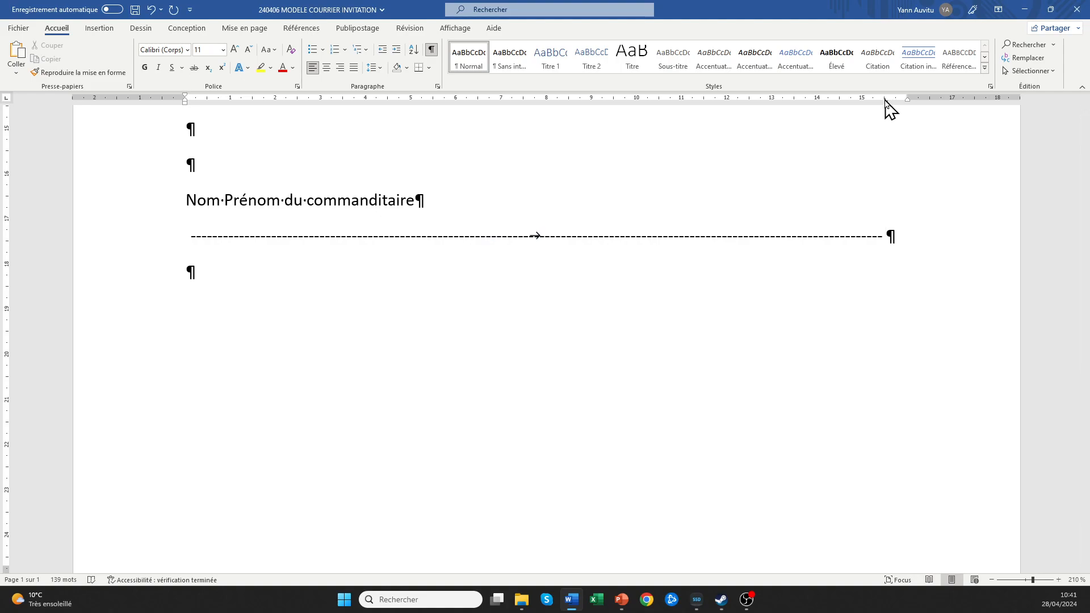
left_click_drag(908, 98, 907, 102)
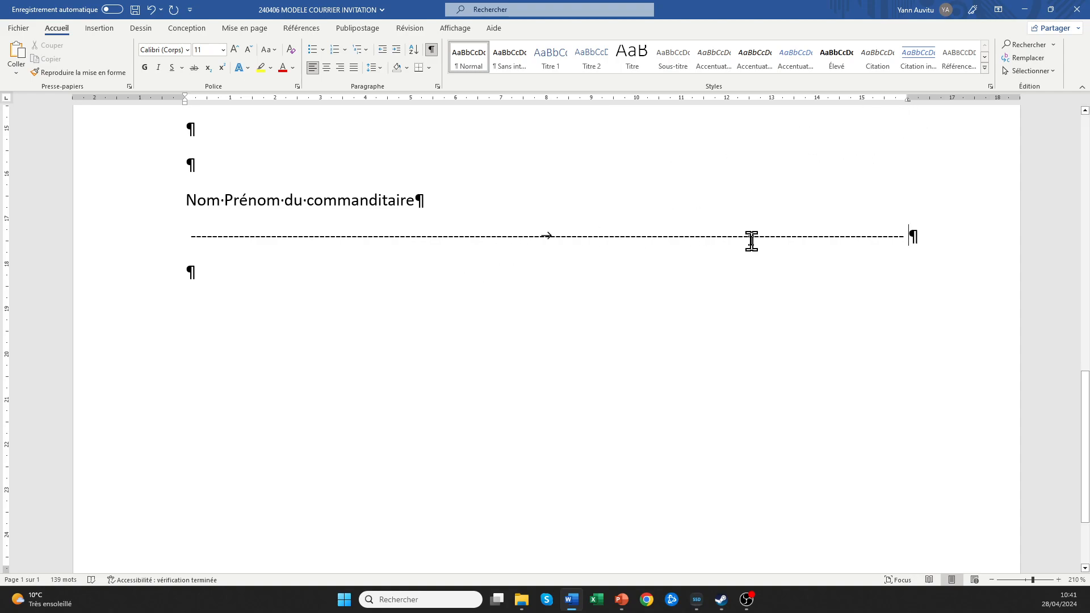
left_click(189, 236)
Insert the Wingdings scissors symbol at the start of the dashed line via Autres symboles.
left_click(101, 32)
left_click(954, 68)
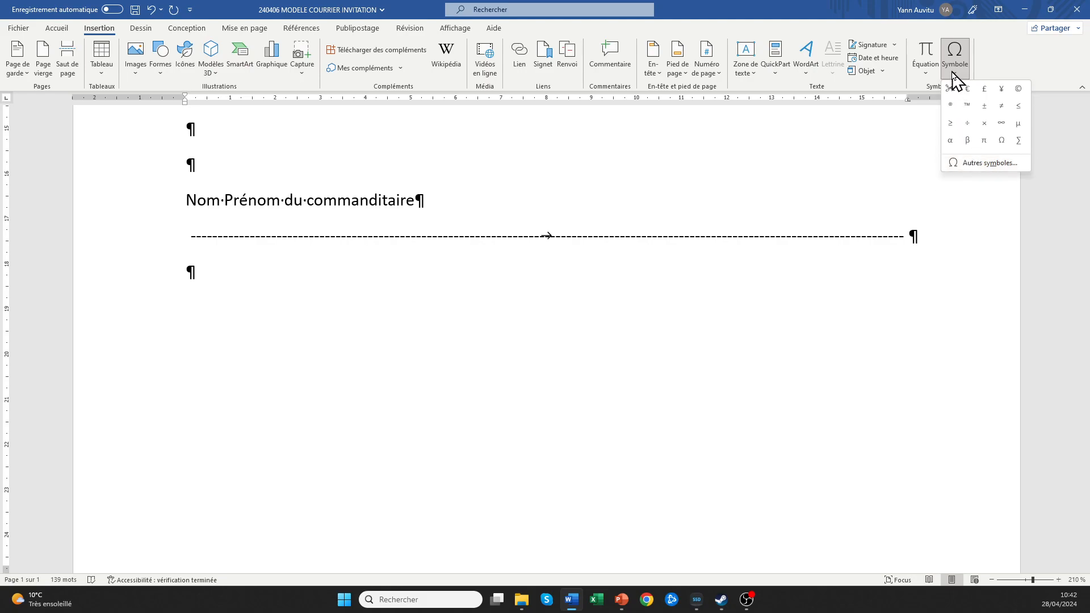
left_click(972, 164)
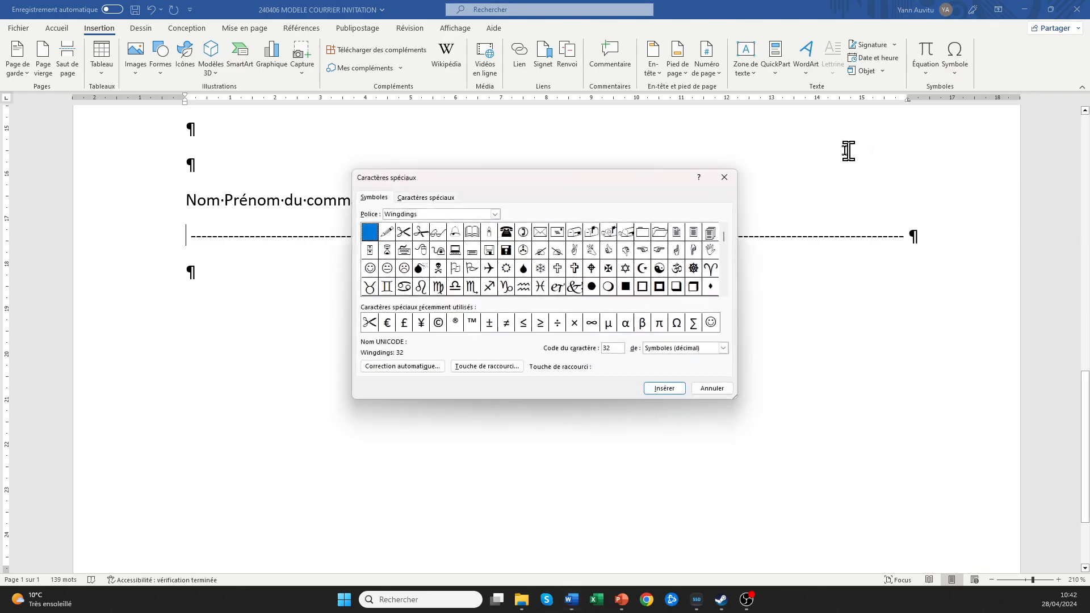
double_click(430, 214)
type("w")
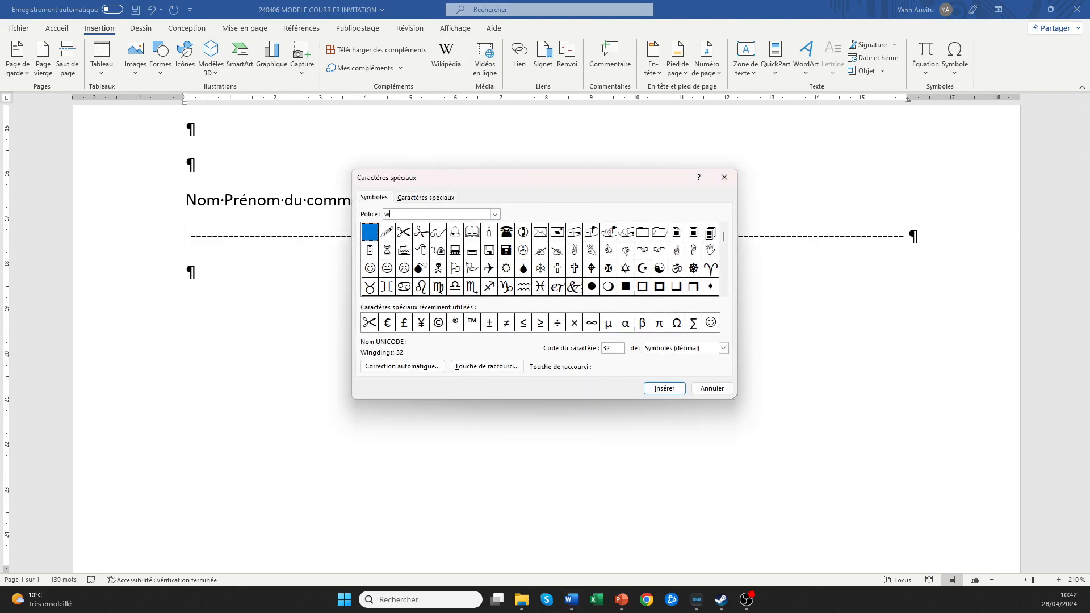
left_click(495, 214)
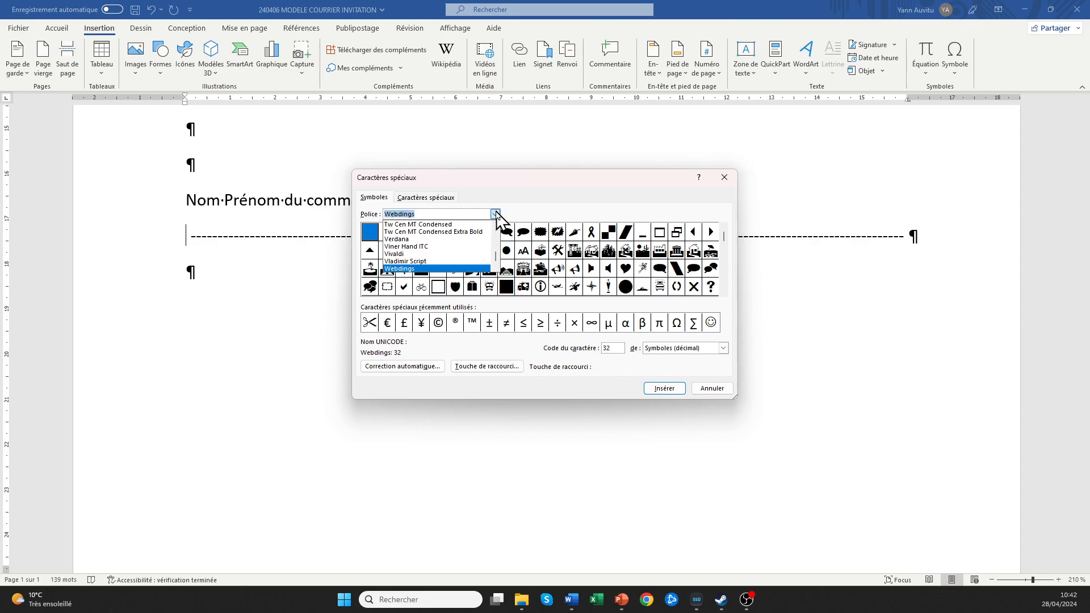
scroll(459, 258, "down", 1)
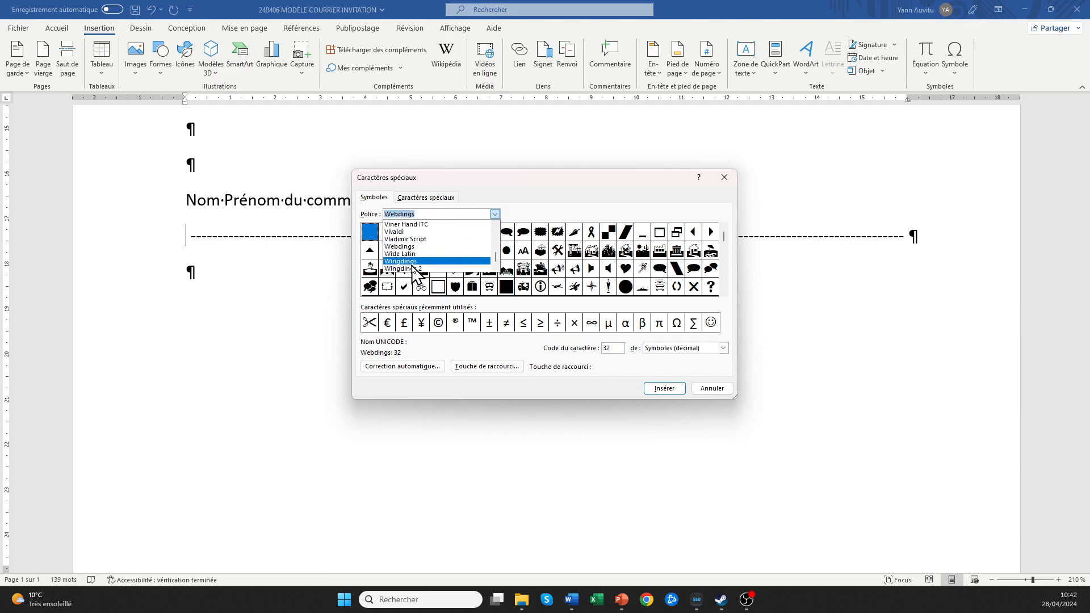
scroll(414, 267, "down", 1)
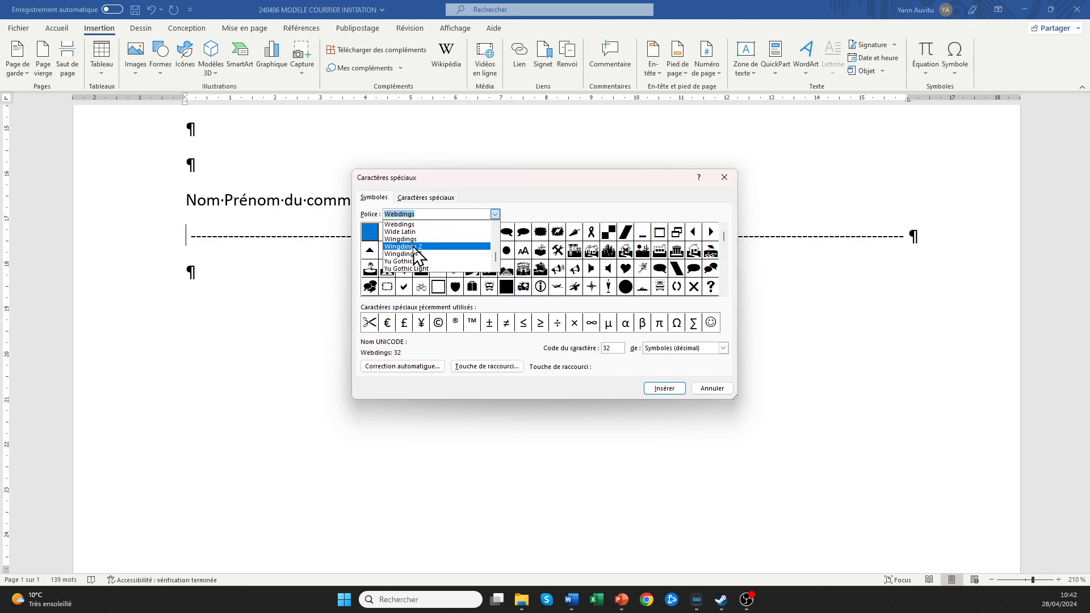
left_click(413, 239)
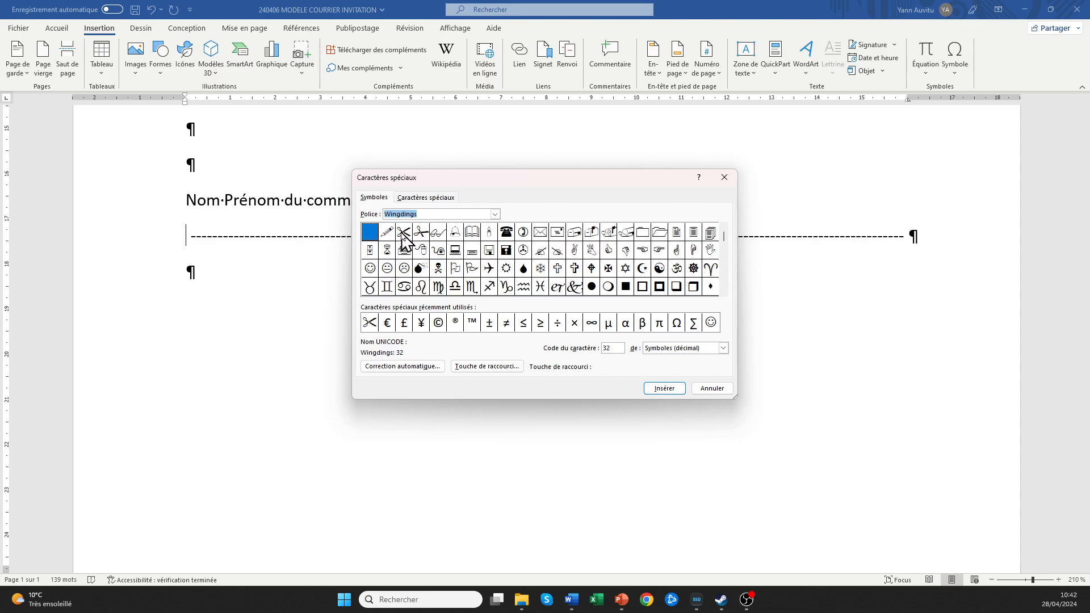
left_click(403, 233)
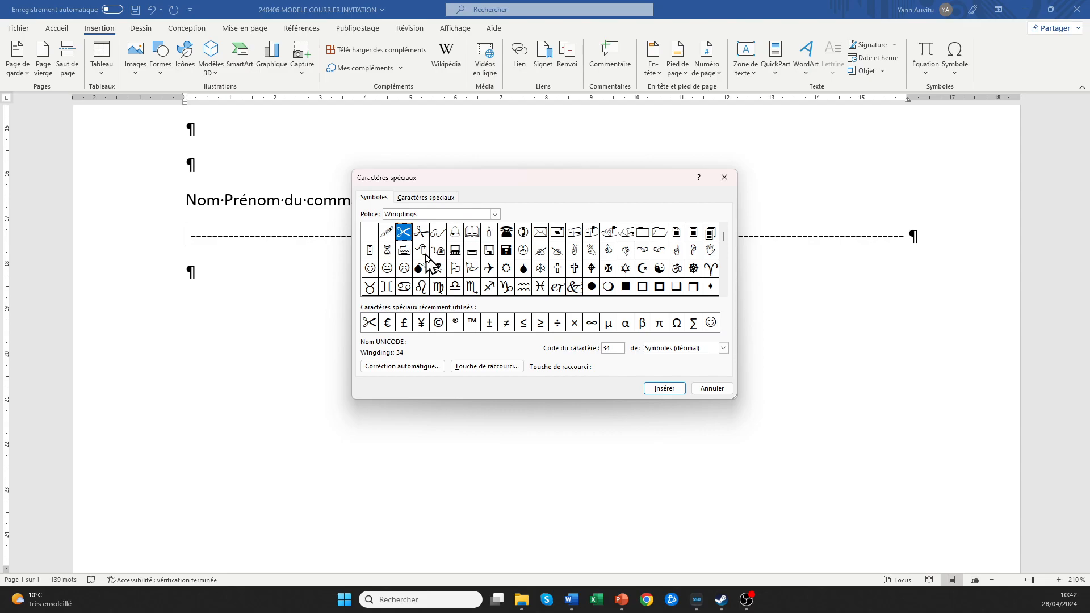
left_click(663, 390)
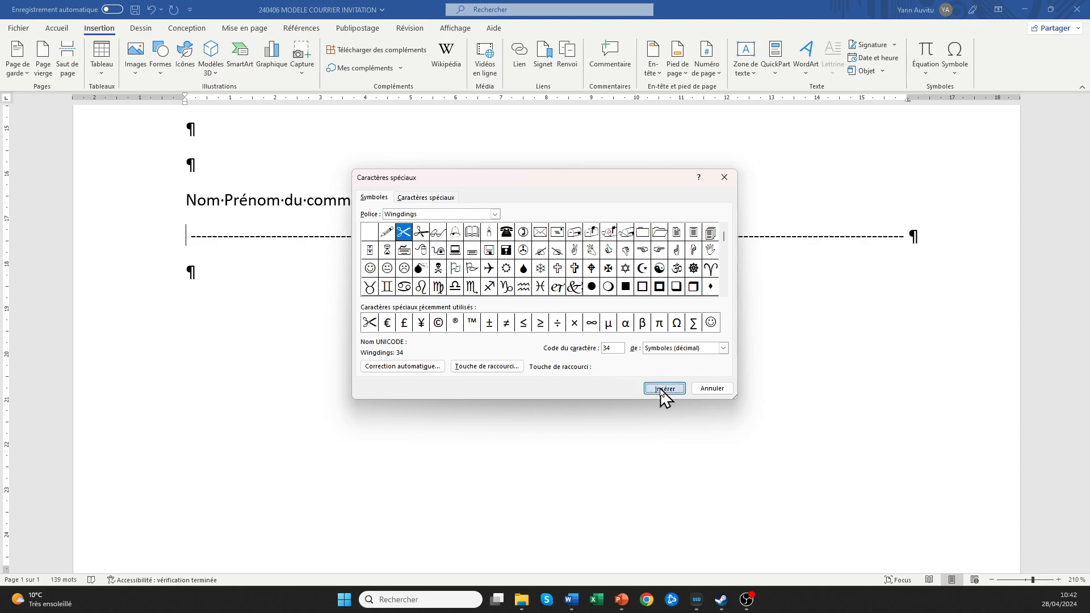
left_click(711, 388)
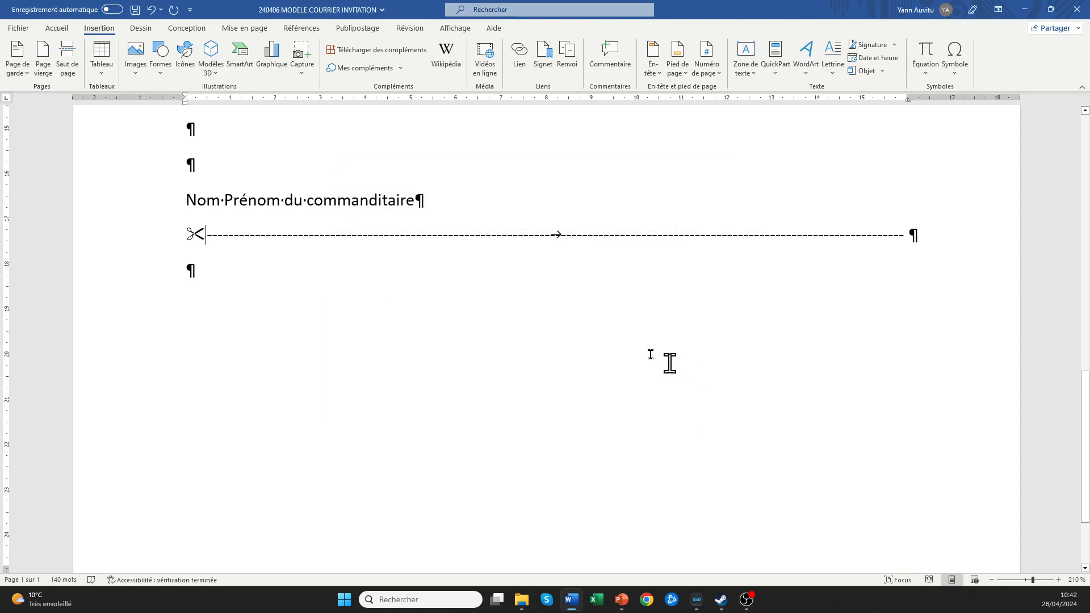
left_click(212, 270)
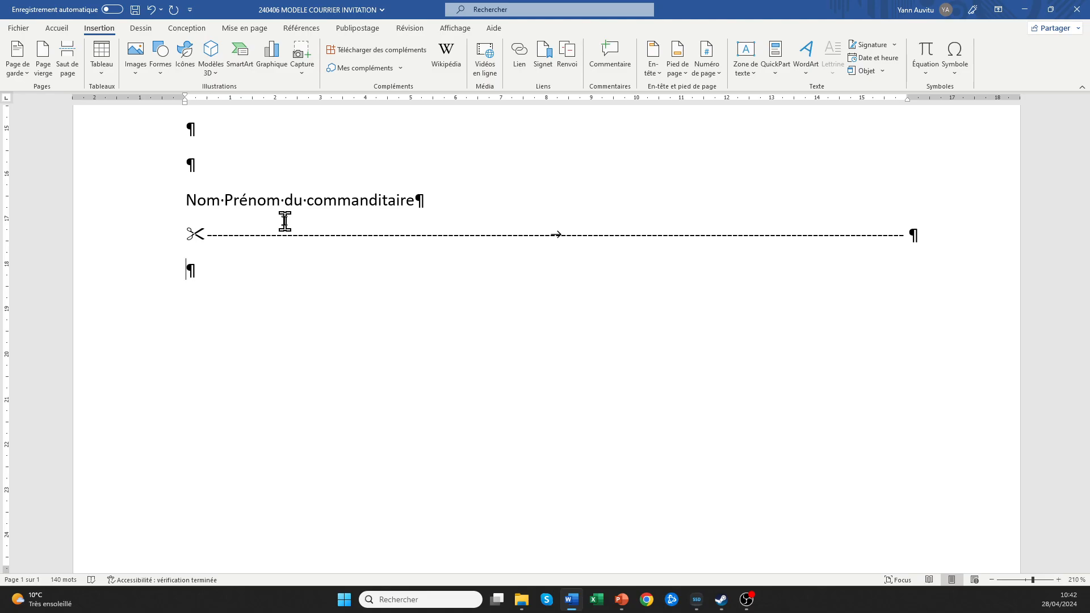
scroll(284, 221, "up", 6)
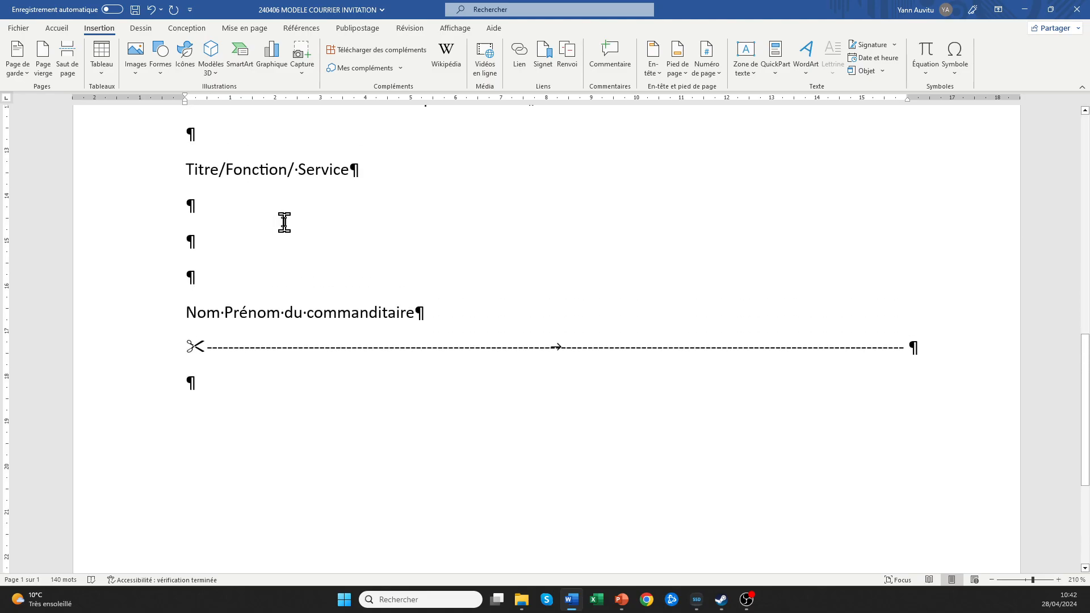
scroll(214, 428, "down", 4)
scroll(280, 373, "up", 4)
scroll(280, 373, "up", 2)
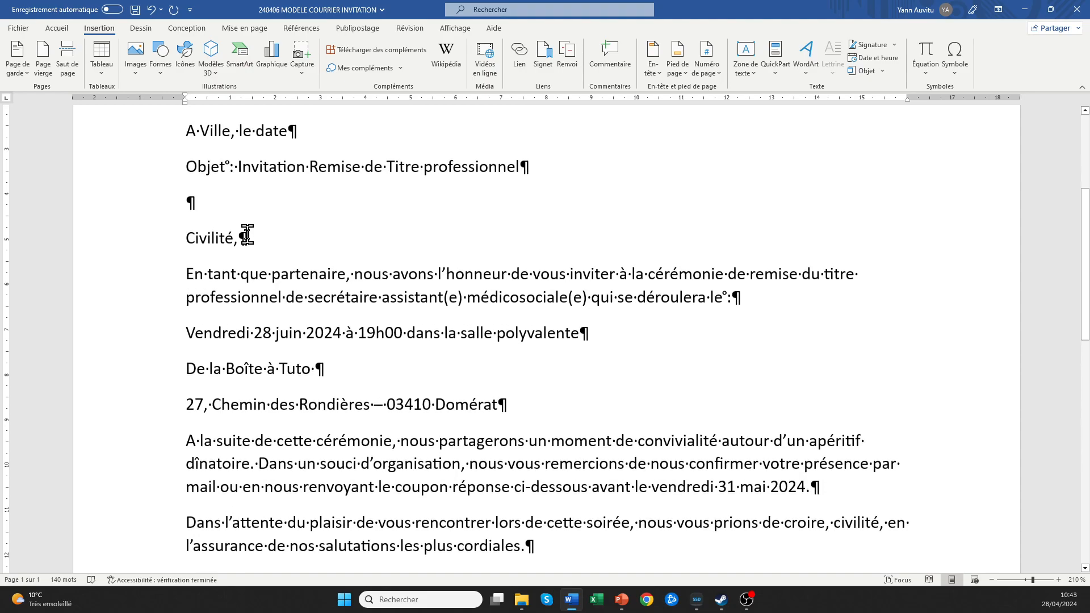
scroll(243, 243, "down", 8)
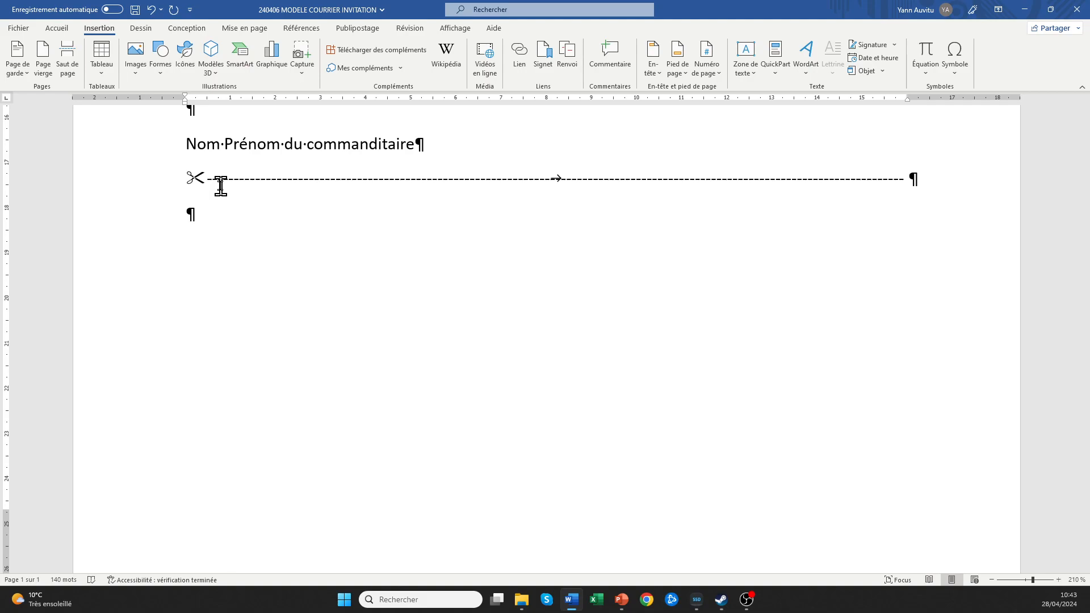
Type 'Coupon réponse pour la' and paste the copied ceremony details after it.
type("Coupon répo")
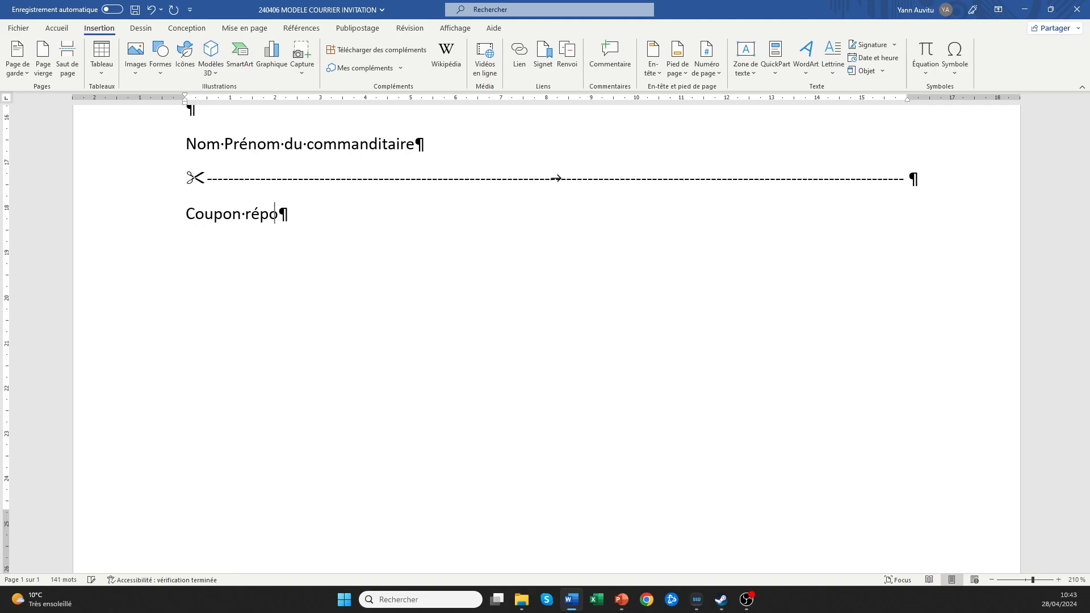
type("nse pour")
scroll(423, 185, "up", 8)
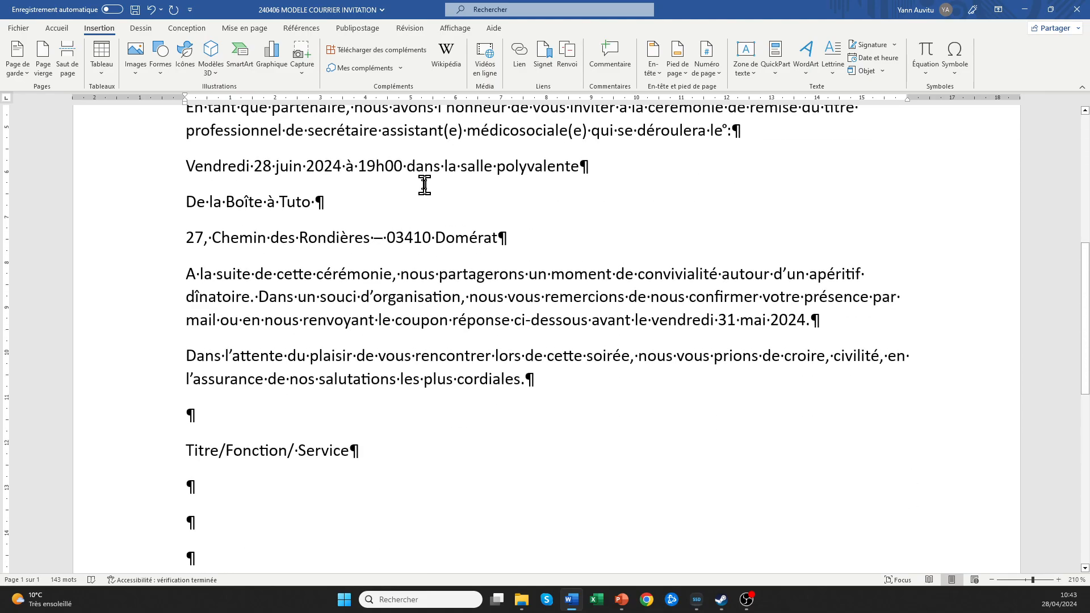
scroll(424, 185, "up", 2)
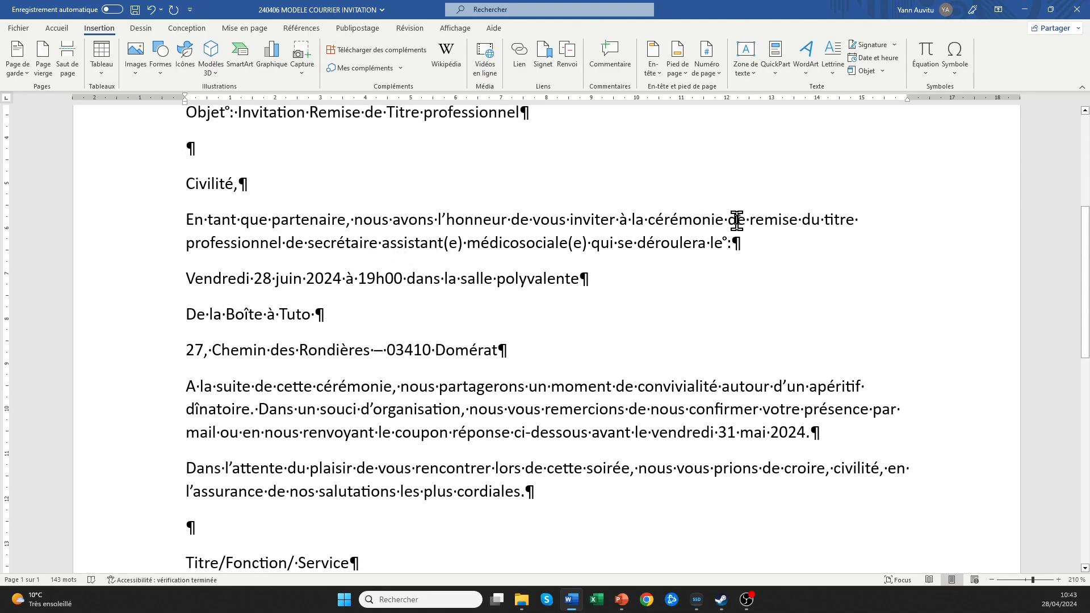
left_click_drag(751, 219, 561, 350)
key("ctrl+c")
right_click(455, 286)
left_click(457, 323)
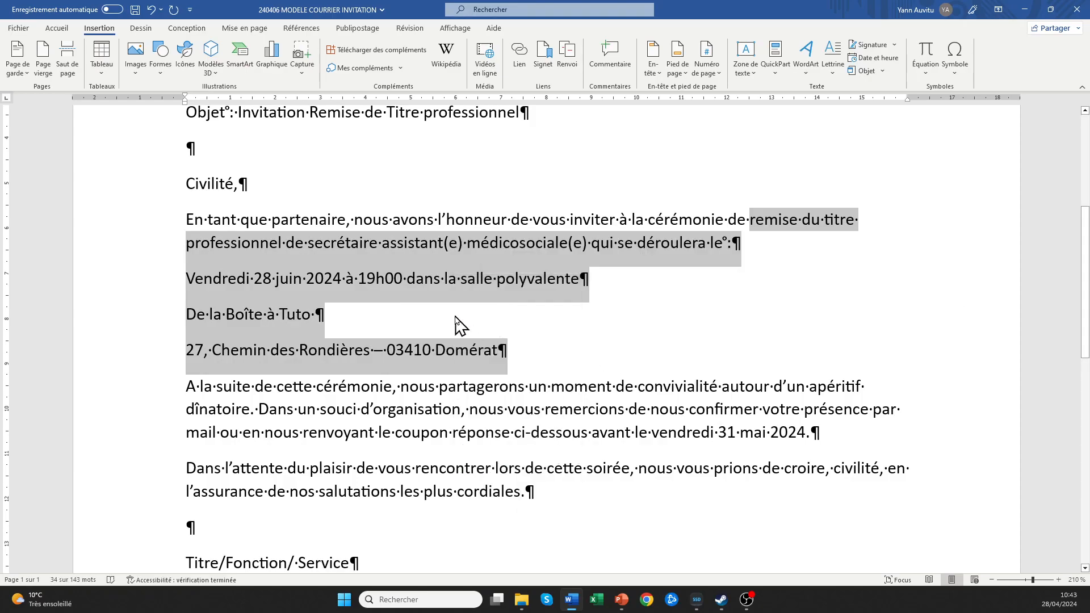
scroll(454, 326, "down", 8)
left_click(353, 268)
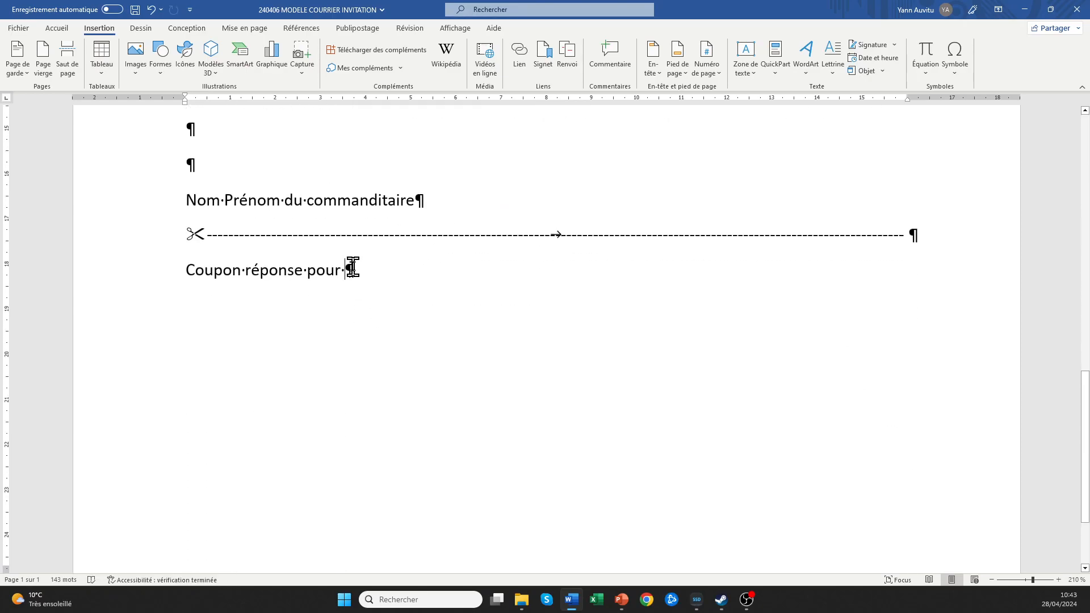
type("la")
key("ctrl+v")
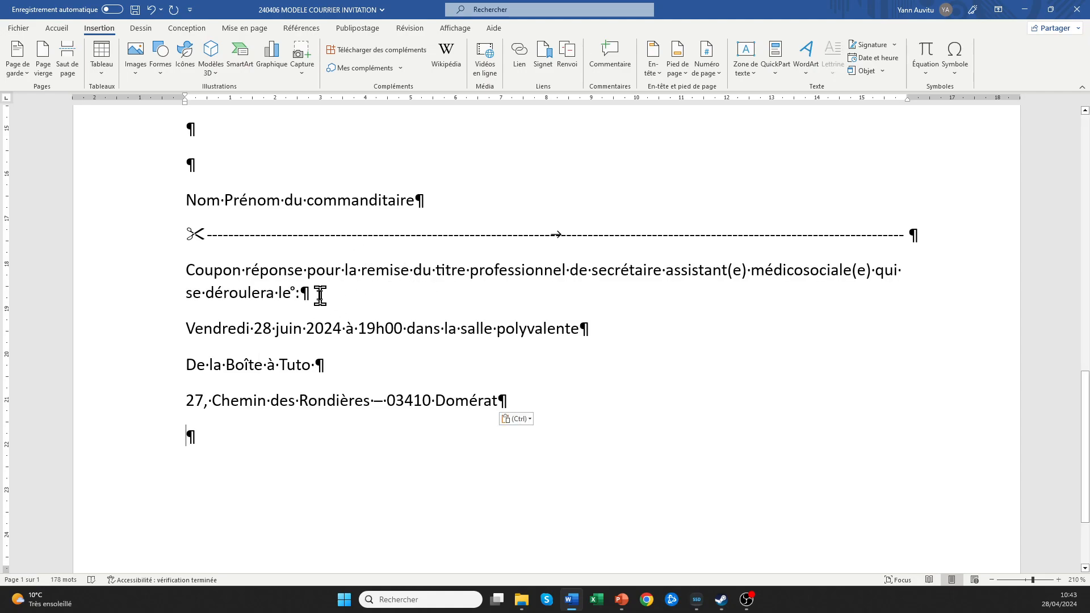
Delete 'qui se déroulera le :' and join the Vendredi and Boîte à Tuto lines with dashes.
left_click_drag(316, 295, 867, 275)
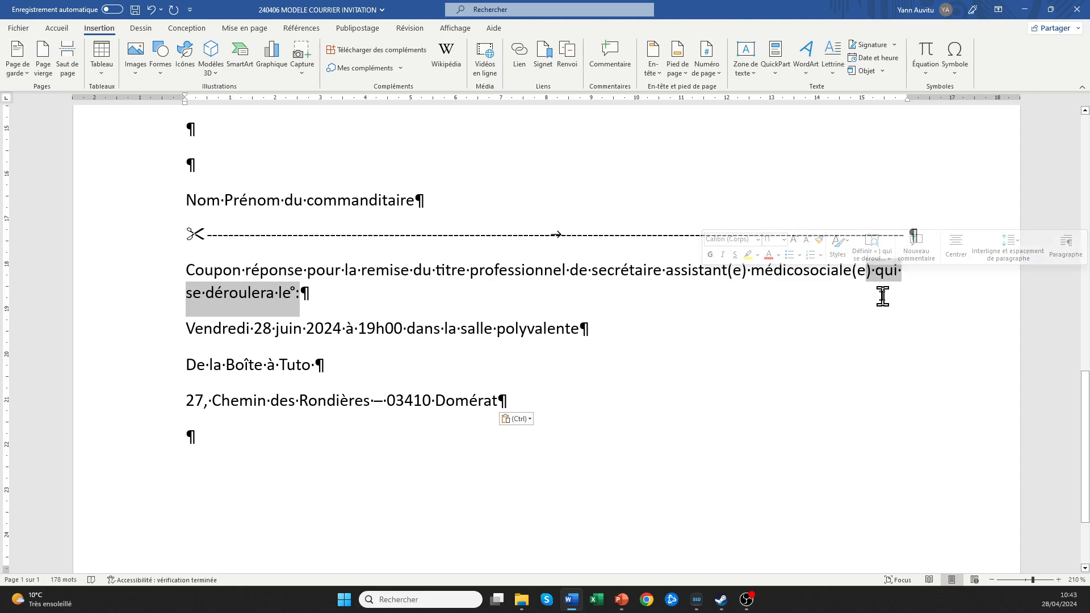
left_click(412, 295)
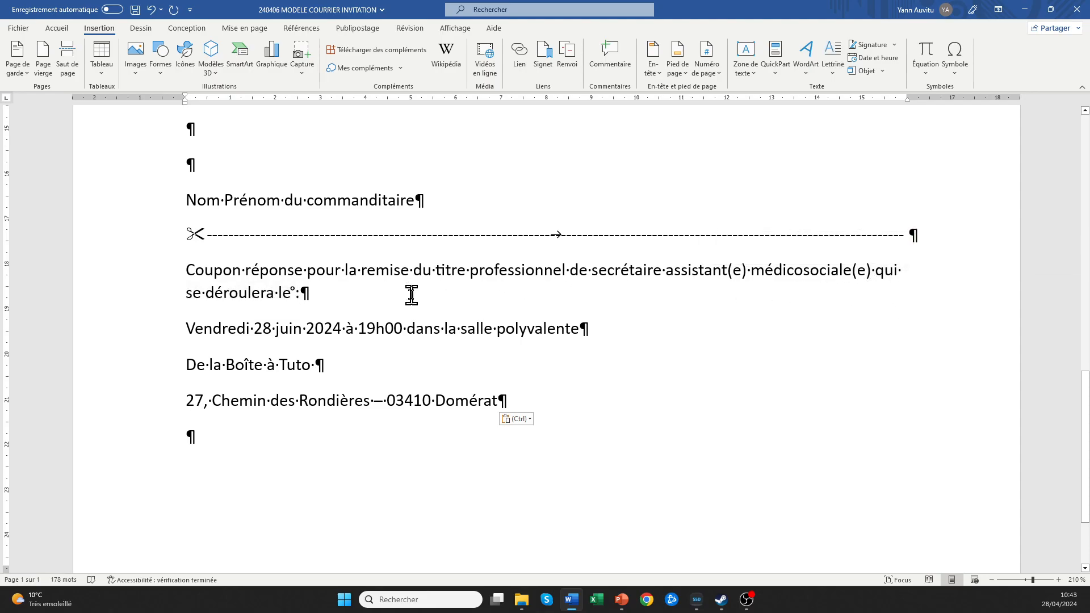
key("BackSpace")
key("BackSpace")
key("BackSpace")
key("BackSpace")
key("BackSpace")
key("BackSpace")
key("BackSpace")
key("BackSpace")
key("BackSpace")
key("BackSpace")
key("BackSpace")
key("BackSpace")
key("BackSpace")
key("BackSpace")
key("BackSpace")
key("BackSpace")
key("BackSpace")
key("BackSpace")
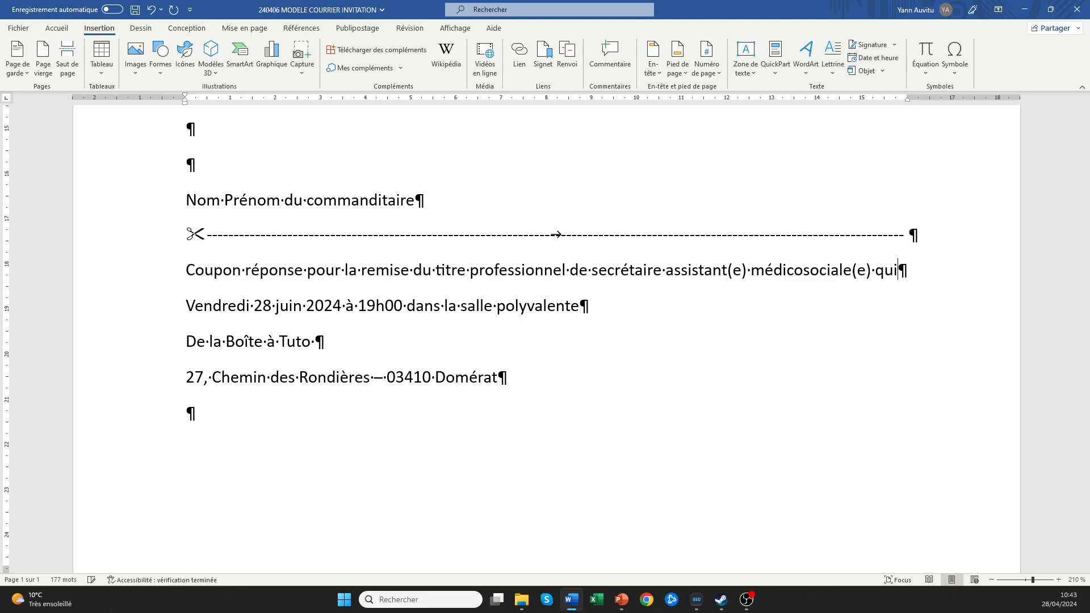
key("BackSpace")
key("BackSpace")
key("BackSpace")
type("-")
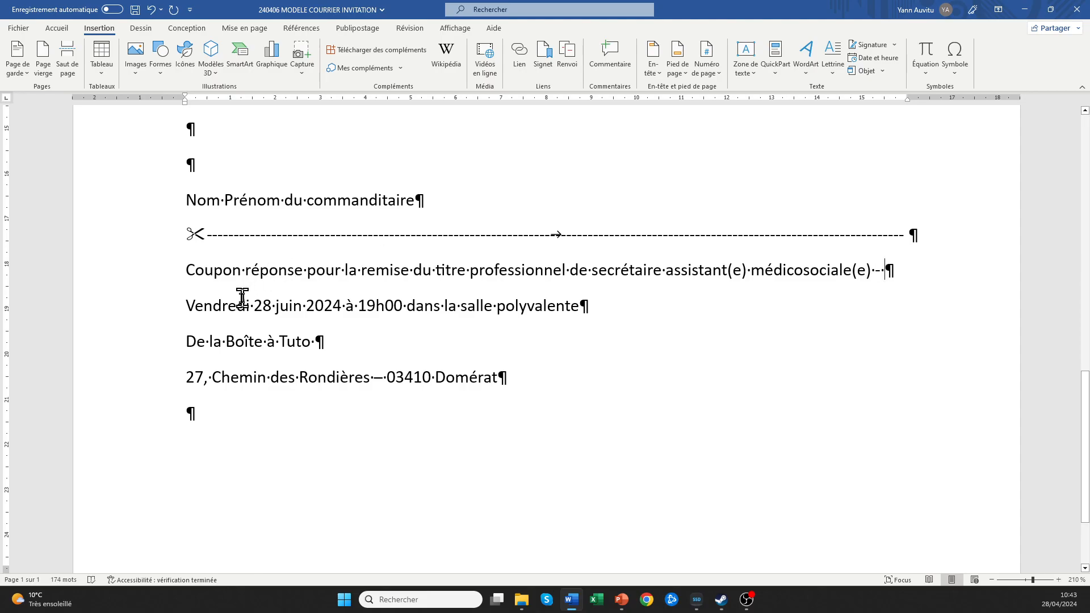
left_click(187, 305)
key("BackSpace")
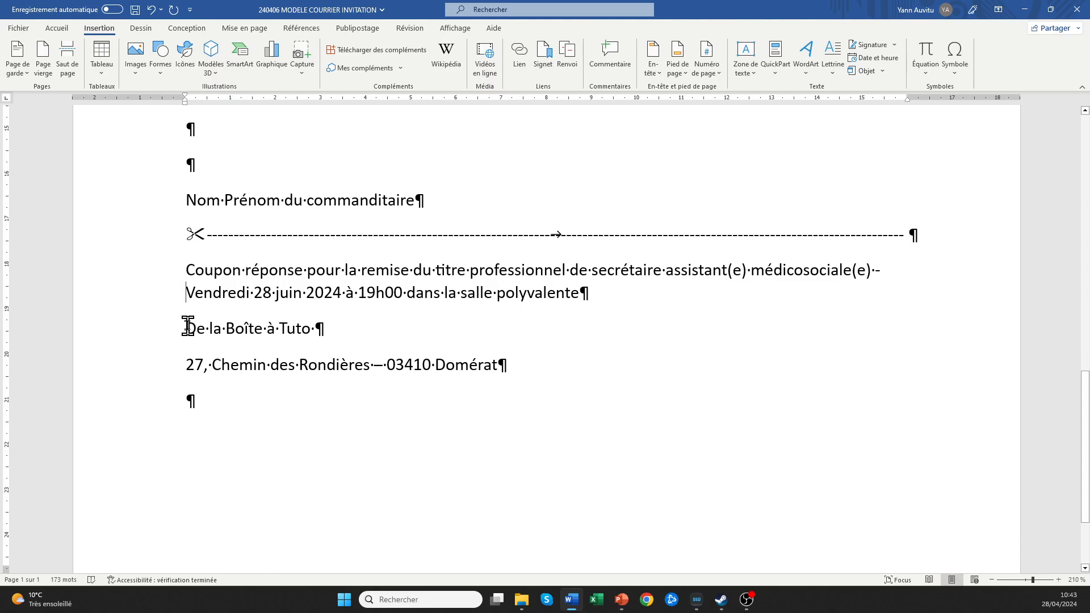
left_click(188, 327)
key("BackSpace")
type("- De la Boîte à Tuto")
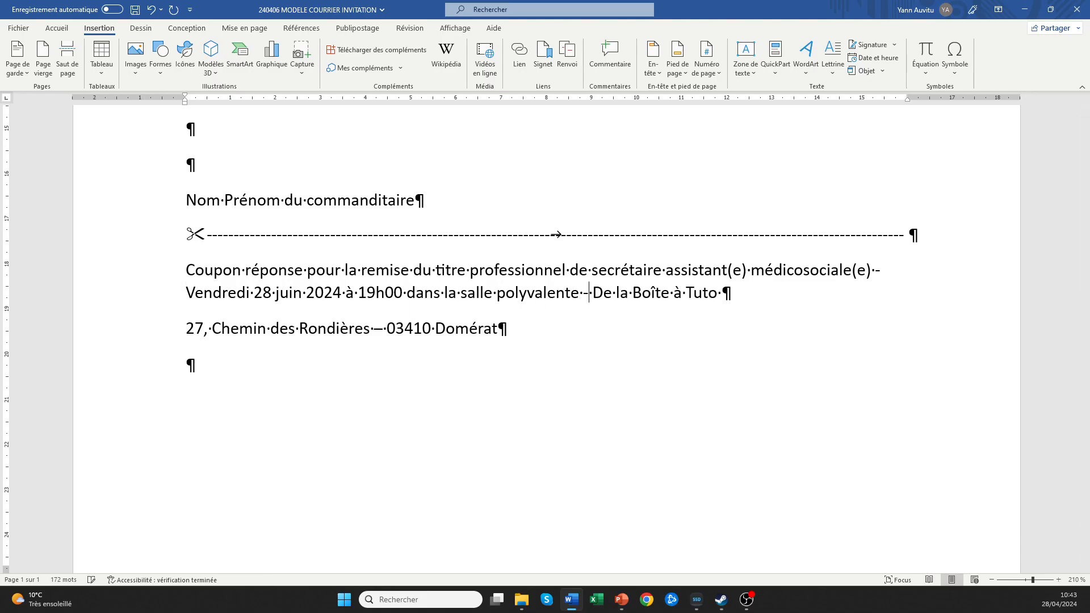
Remove 'De' and join the street address onto the coupon line, dropping the dash before 03410.
double_click(603, 292)
key("Delete")
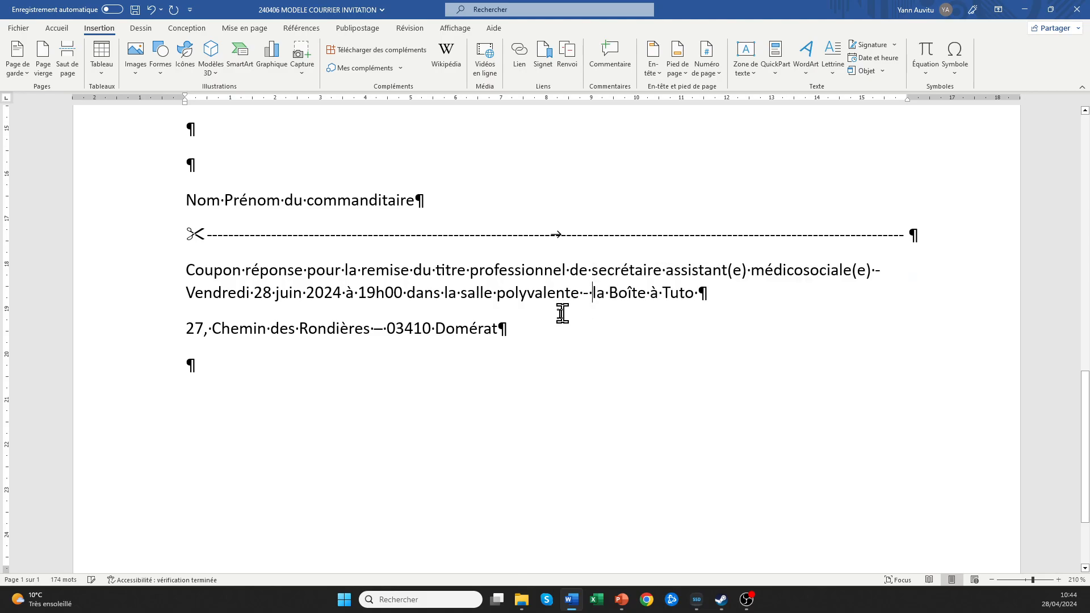
left_click(187, 330)
key("BackSpace")
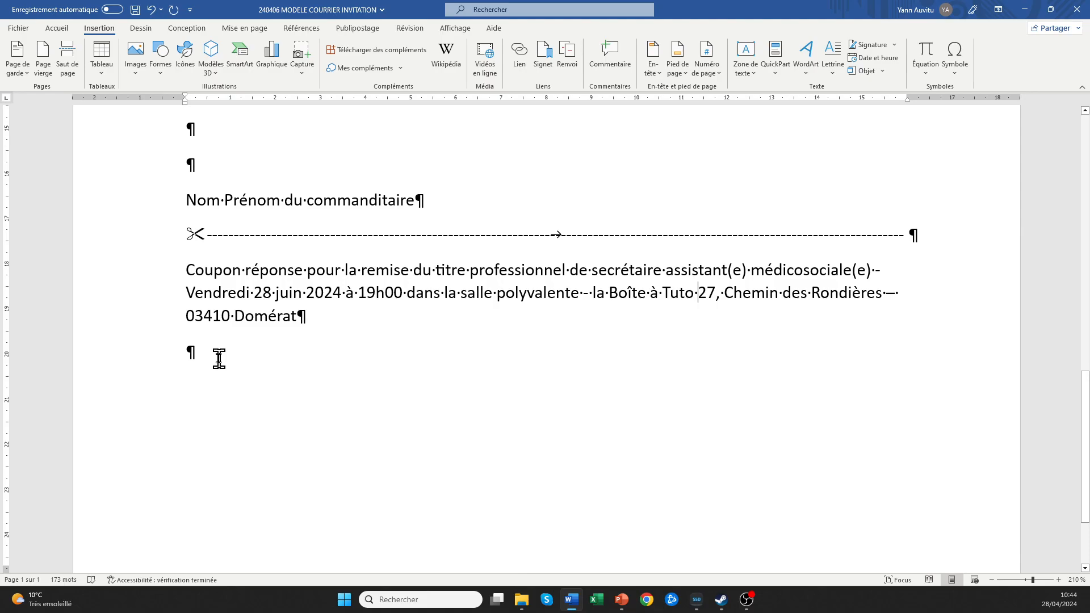
type("–")
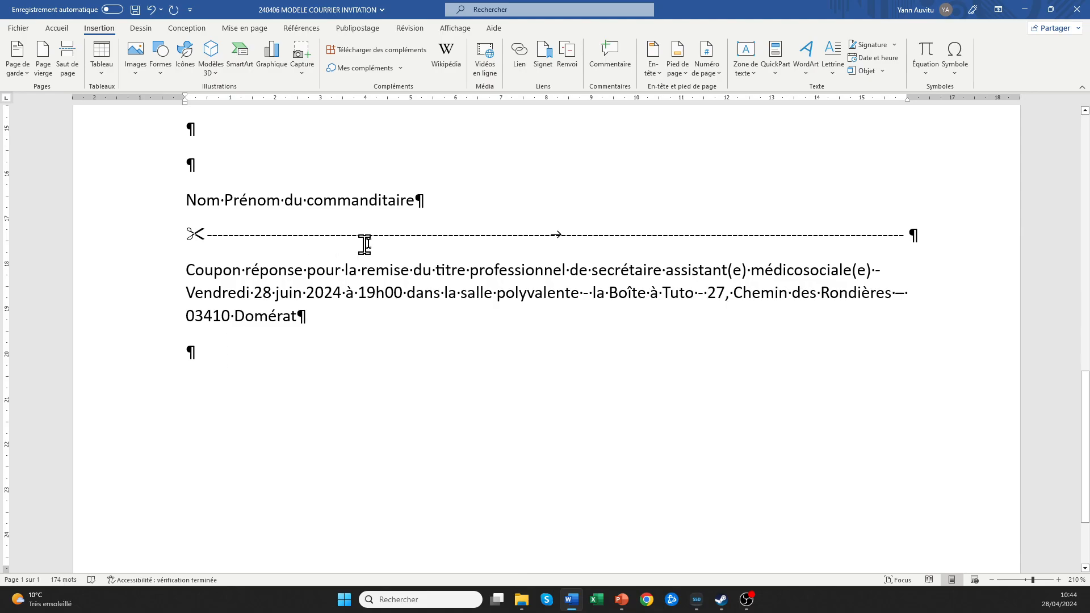
left_click(915, 294)
key("BackSpace")
key("BackSpace")
key("BackSpace")
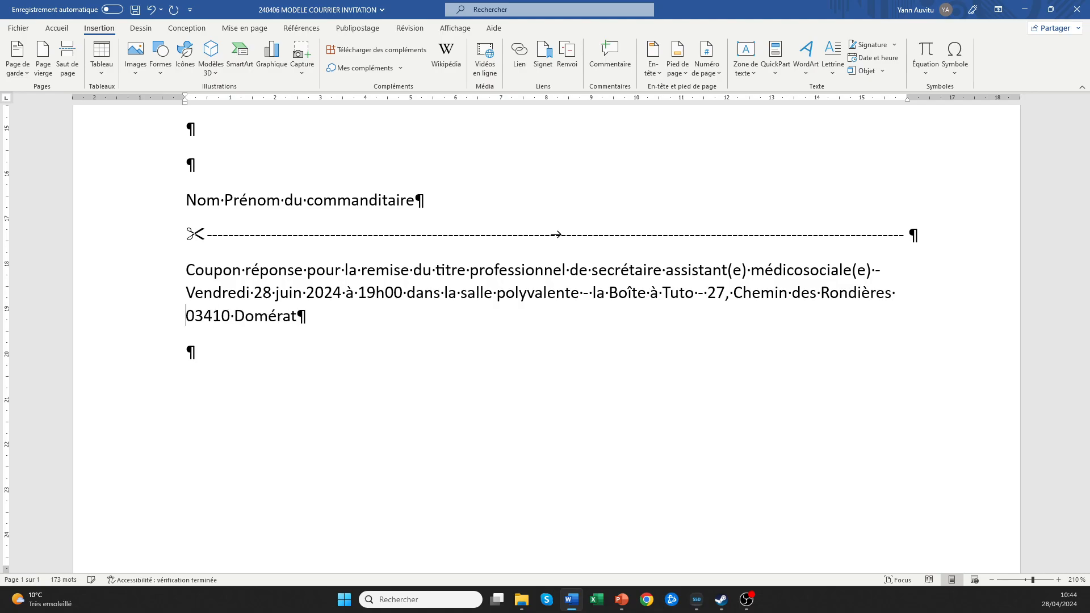
Append '– A renvoyer par courrier ou par mail' with the contact e-mail in brackets and 'avant le'.
left_click(305, 315)
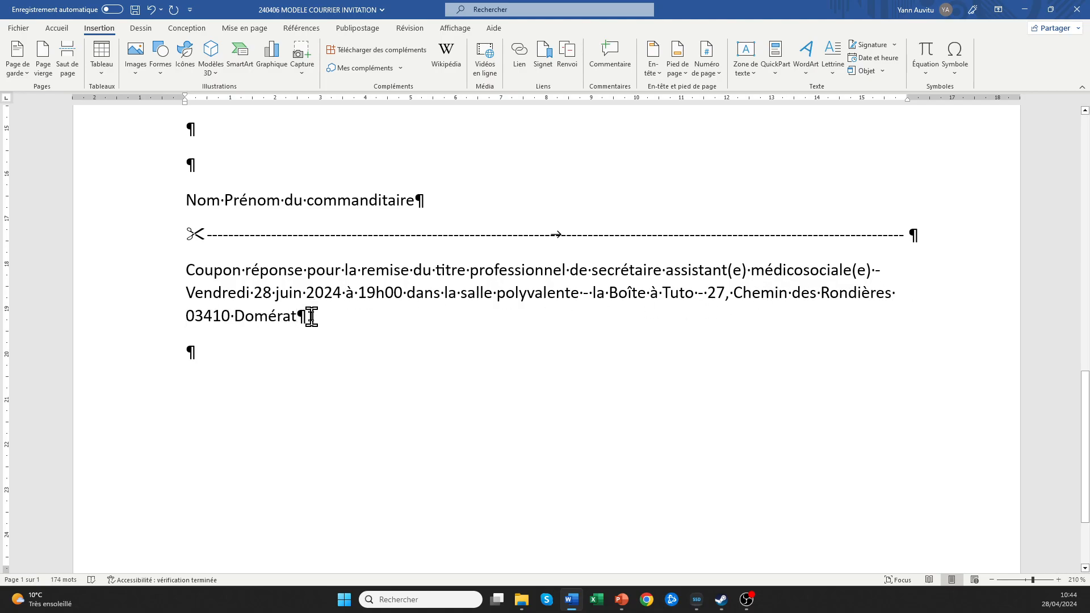
type("– A renvoy")
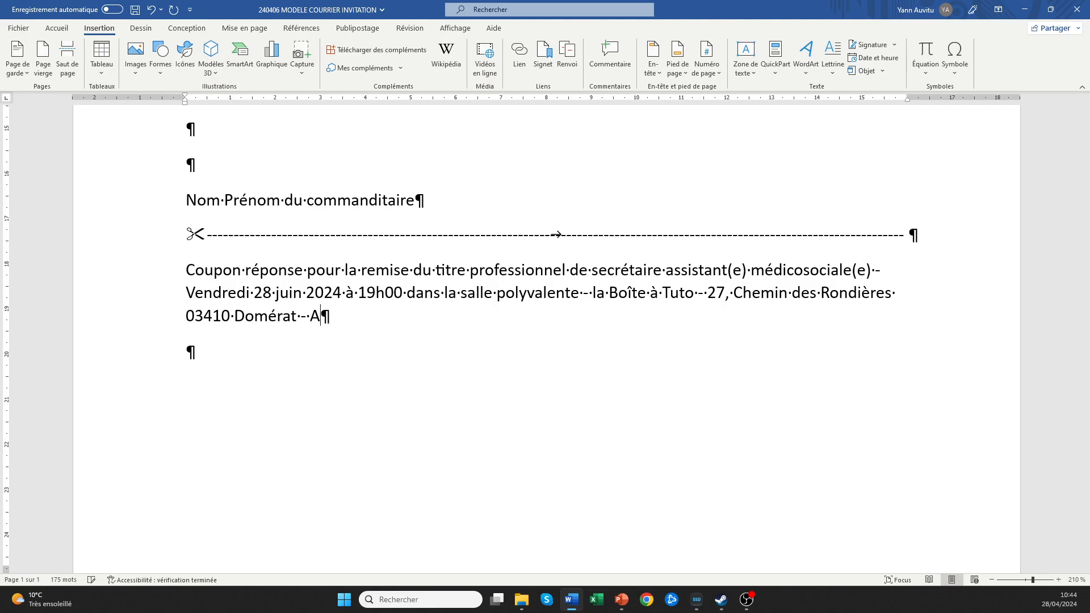
type("er ")
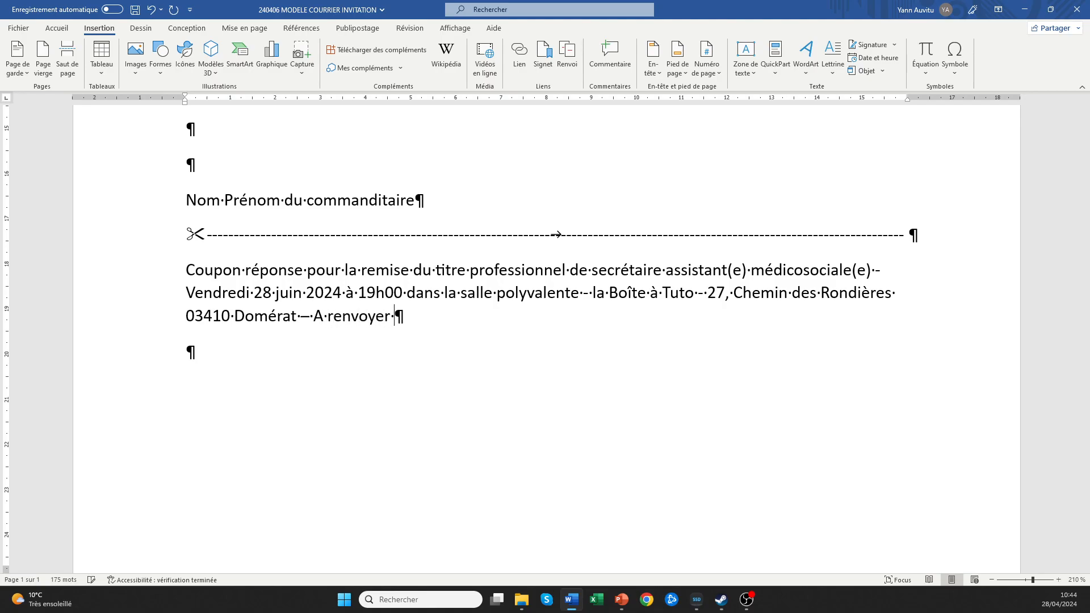
type("par courrier")
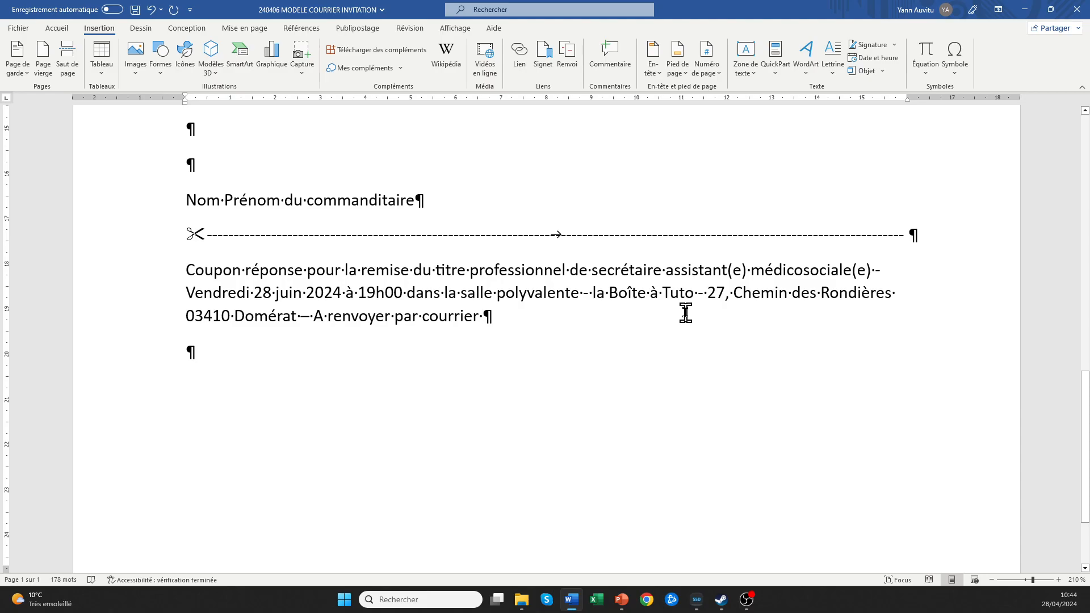
type("ou")
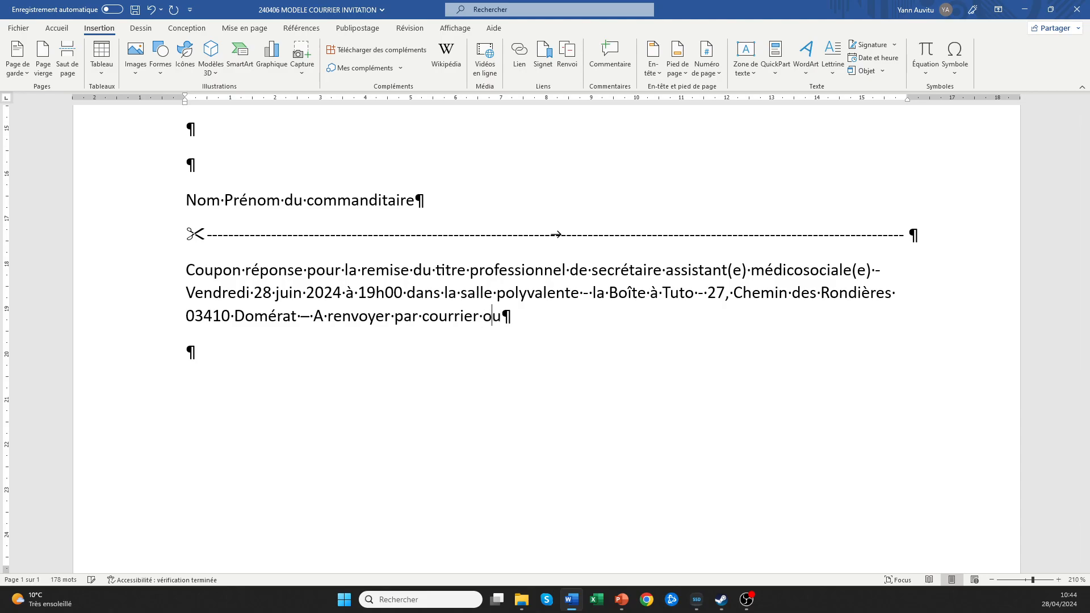
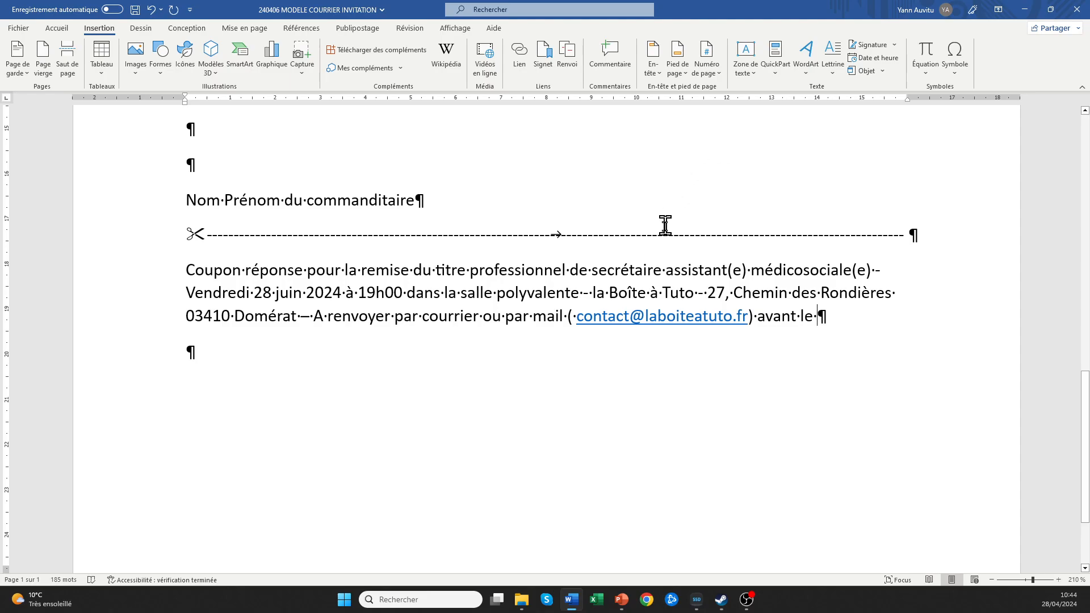
Remove the hyperlink from the bracketed e-mail and delete the space after the opening bracket.
right_click(594, 319)
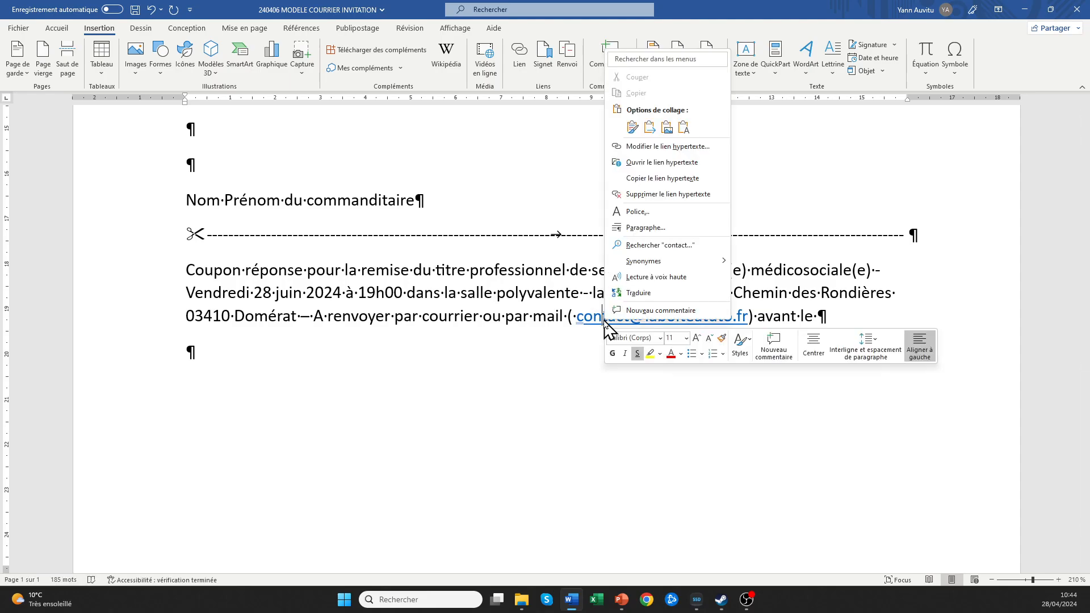
left_click(654, 195)
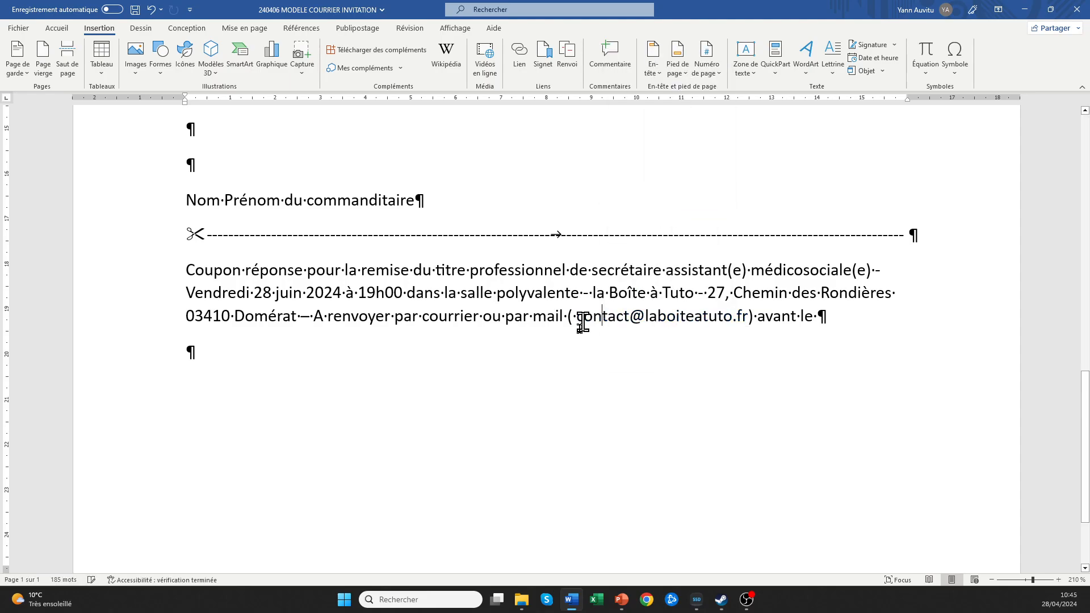
left_click(577, 316)
key("BackSpace")
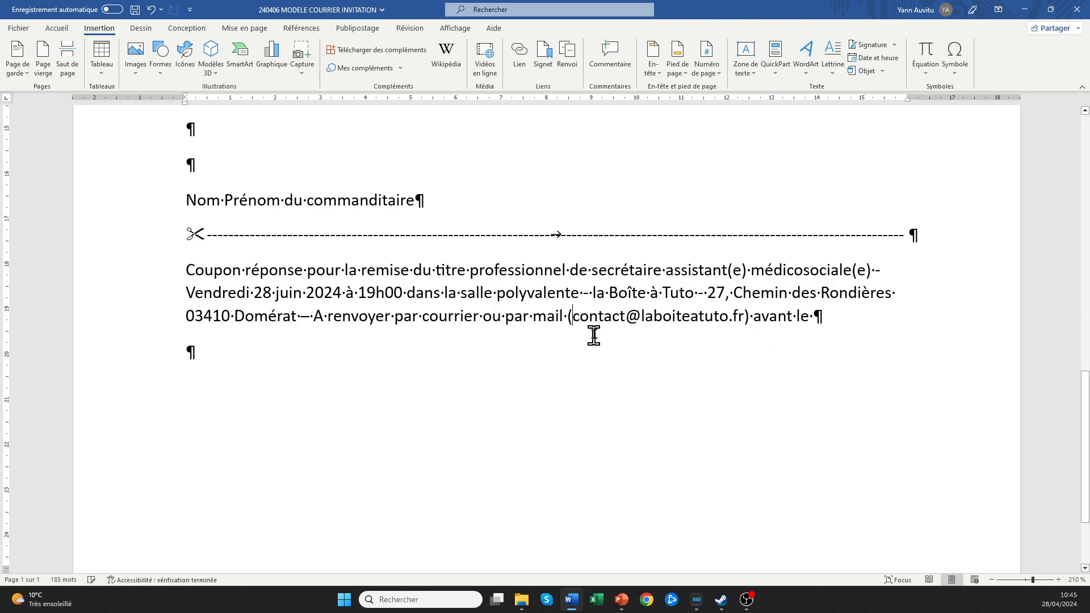
right_click(604, 319)
left_click(522, 382)
Copy 'vendredi 31 mai 2024.' and paste it after 'avant le', then start a new paragraph.
scroll(809, 317, "up", 7)
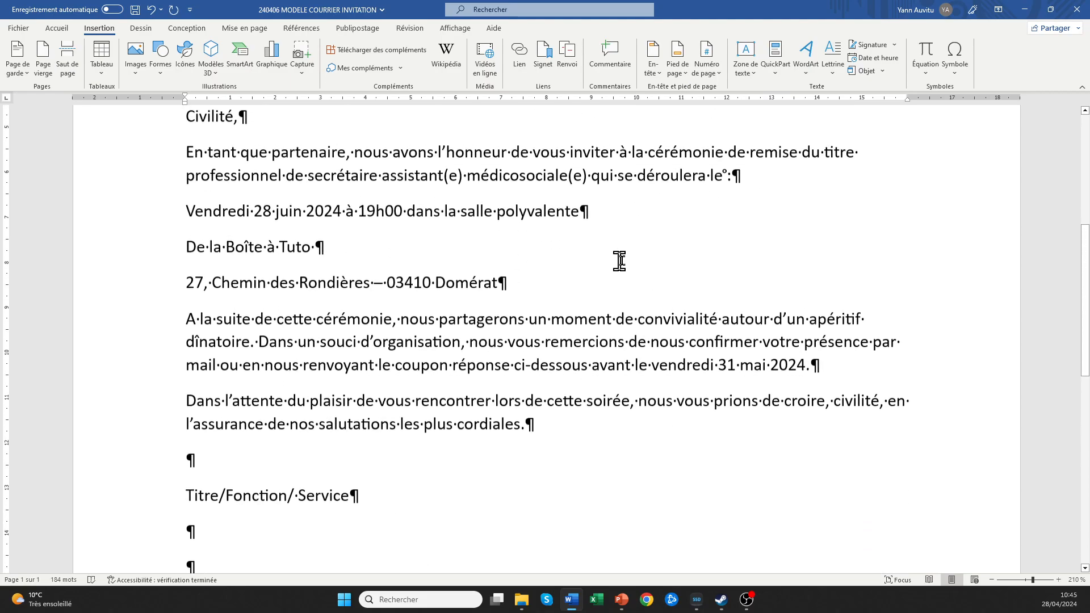
left_click_drag(814, 376, 652, 377)
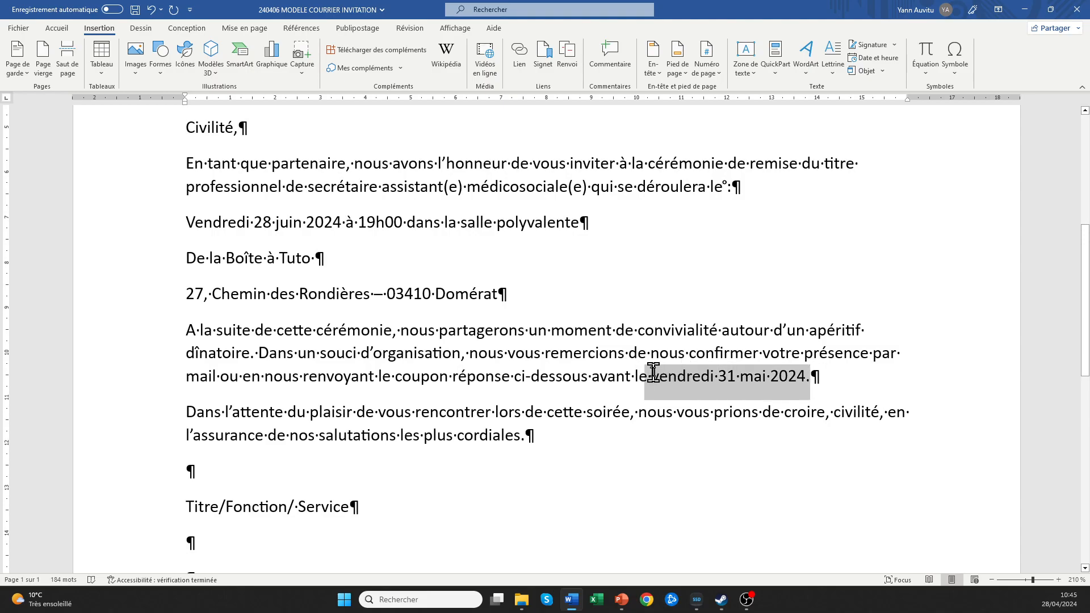
right_click(661, 379)
left_click(690, 196)
scroll(729, 382, "down", 6)
right_click(818, 379)
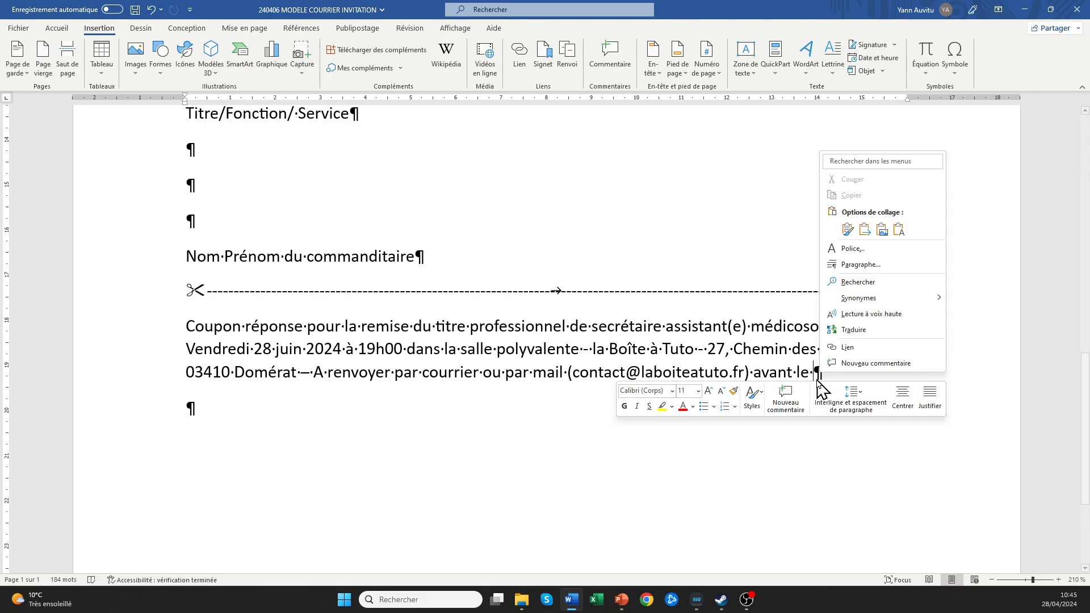
left_click(844, 230)
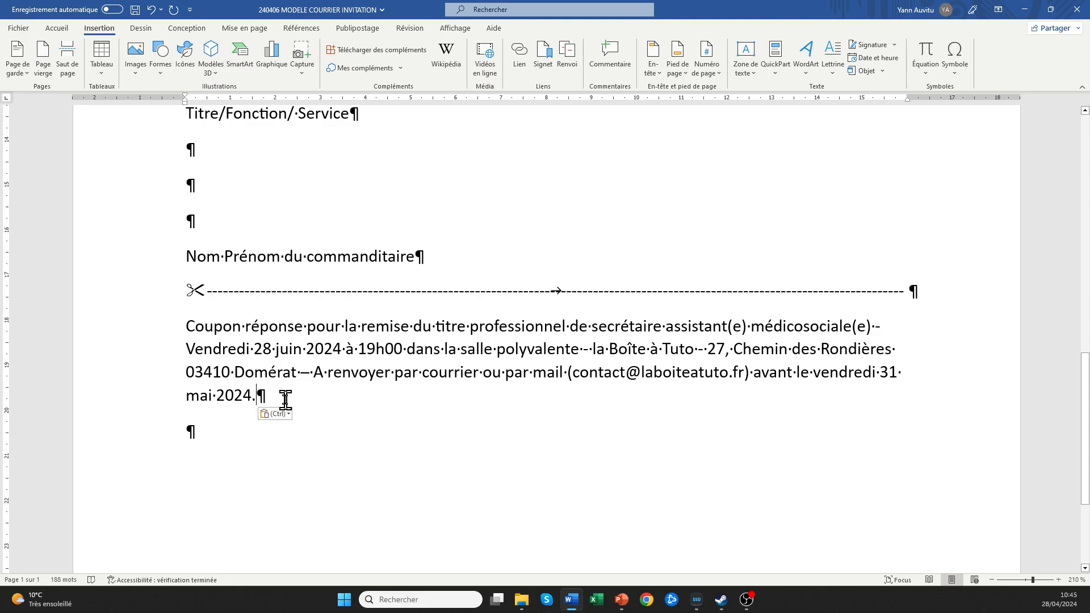
key("Return")
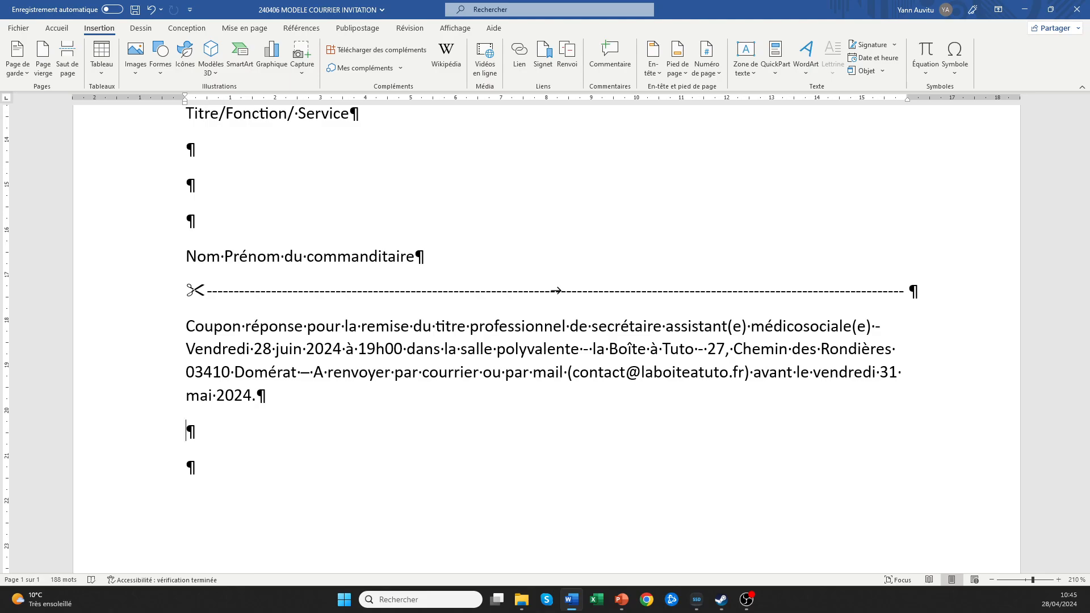
Insert a blank line after 'Ville' in the letter header, above 'A Ville, le date'.
scroll(321, 284, "up", 12)
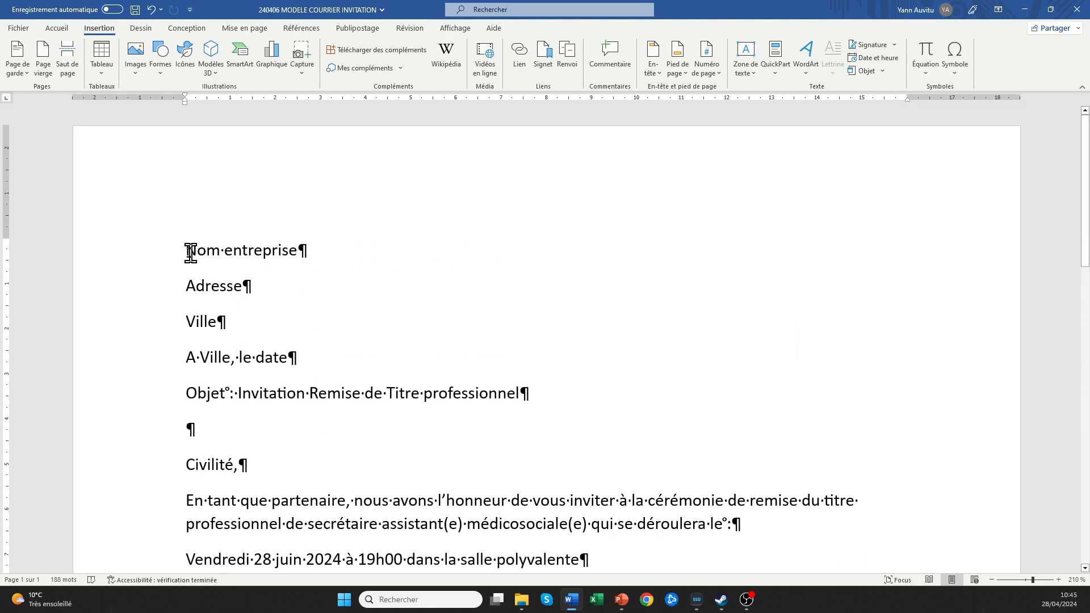
left_click_drag(187, 250, 222, 329)
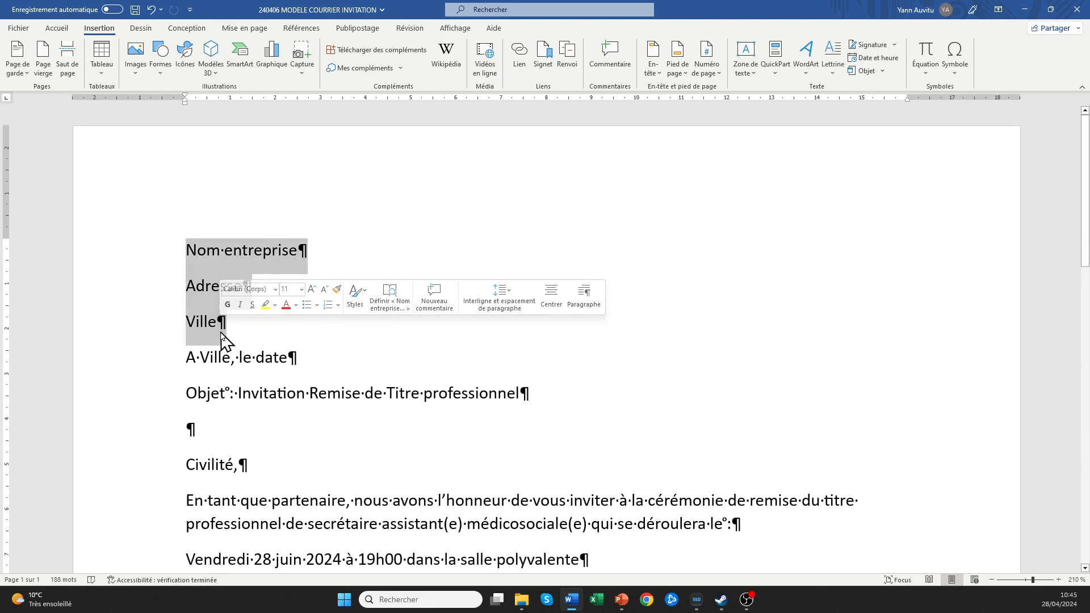
left_click(221, 329)
key("Return")
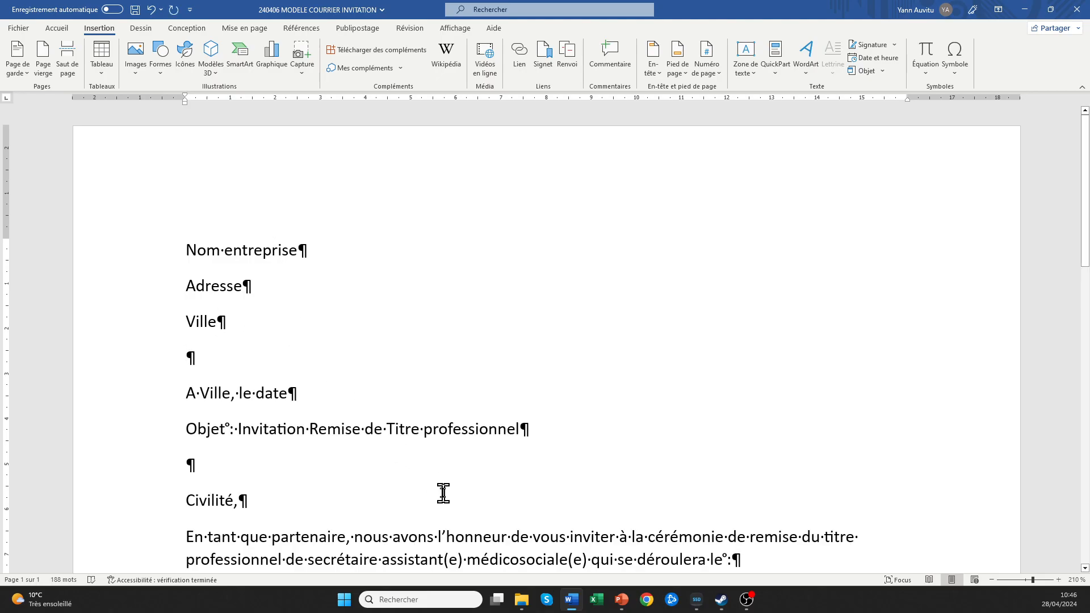
Attach the Feuil1$ sheet of BDD TUTO COURRIER INVITATION from the desktop as the recipient list.
left_click(366, 30)
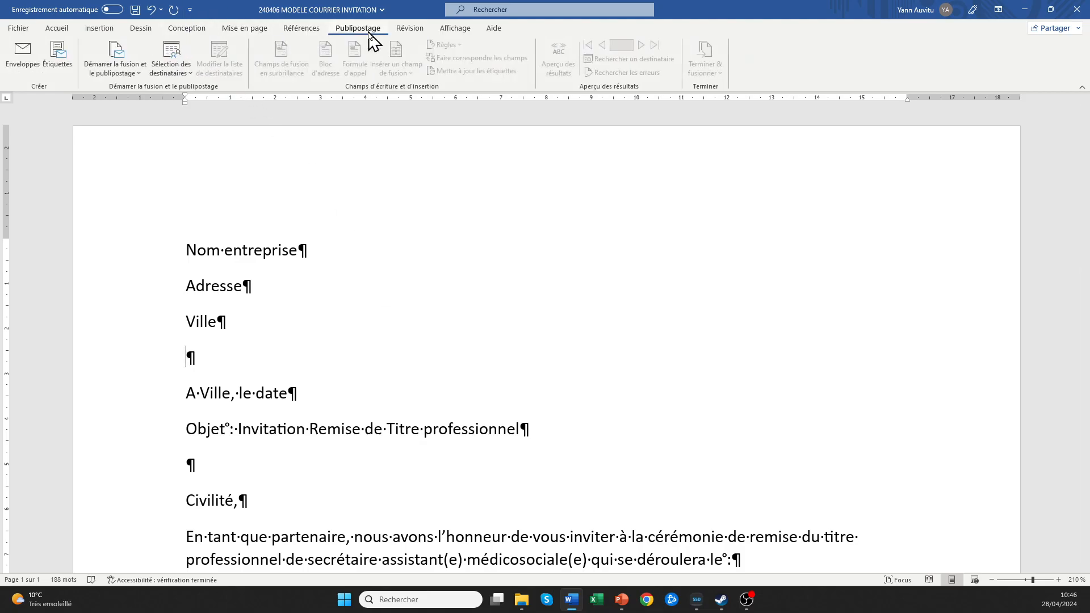
left_click(179, 75)
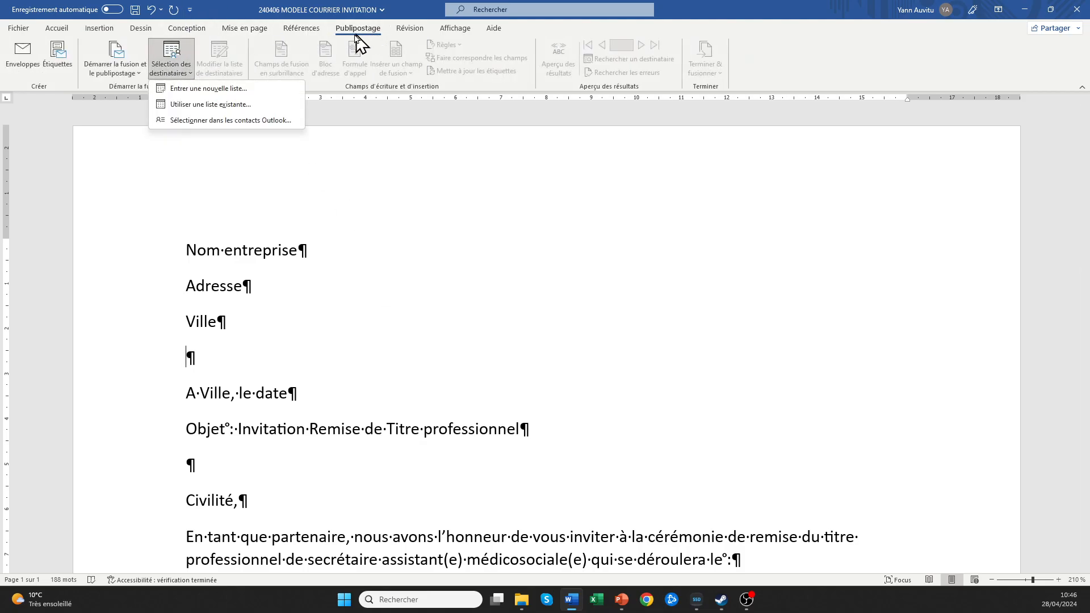
left_click(199, 106)
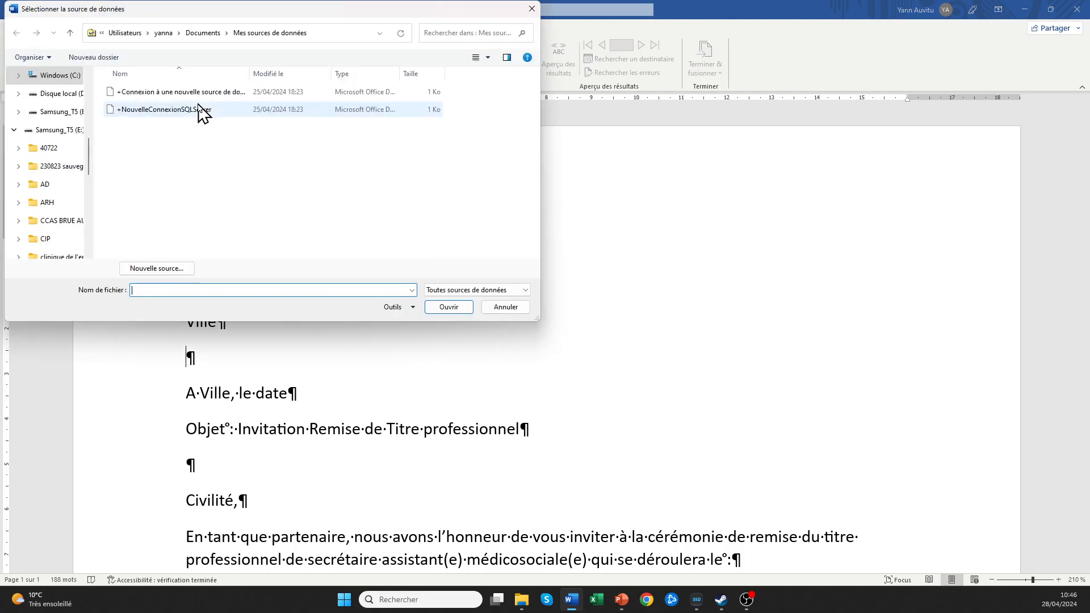
scroll(91, 139, "up", 5)
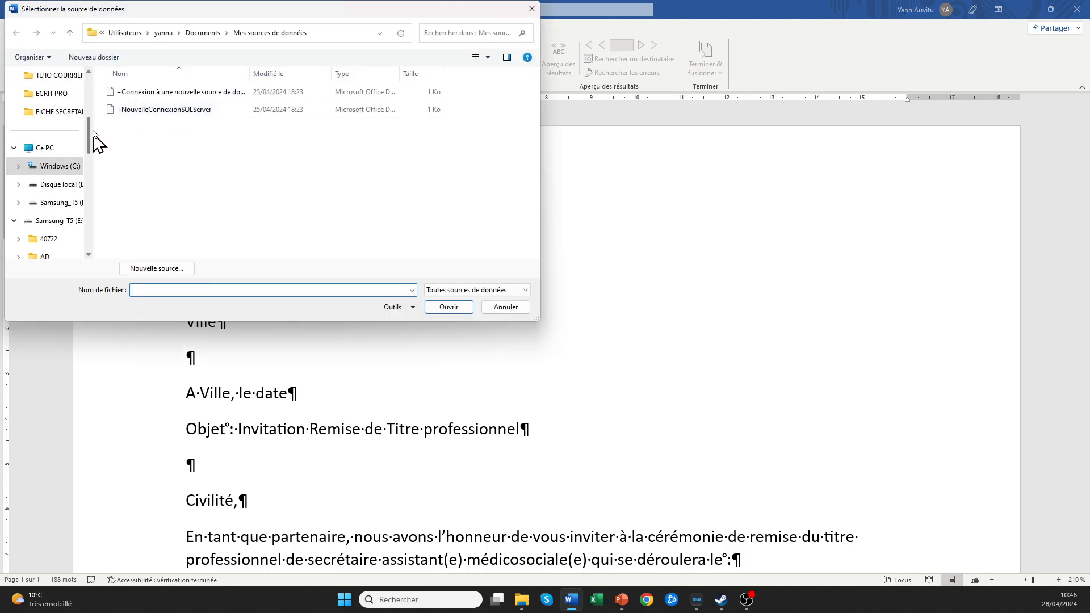
left_click(57, 151)
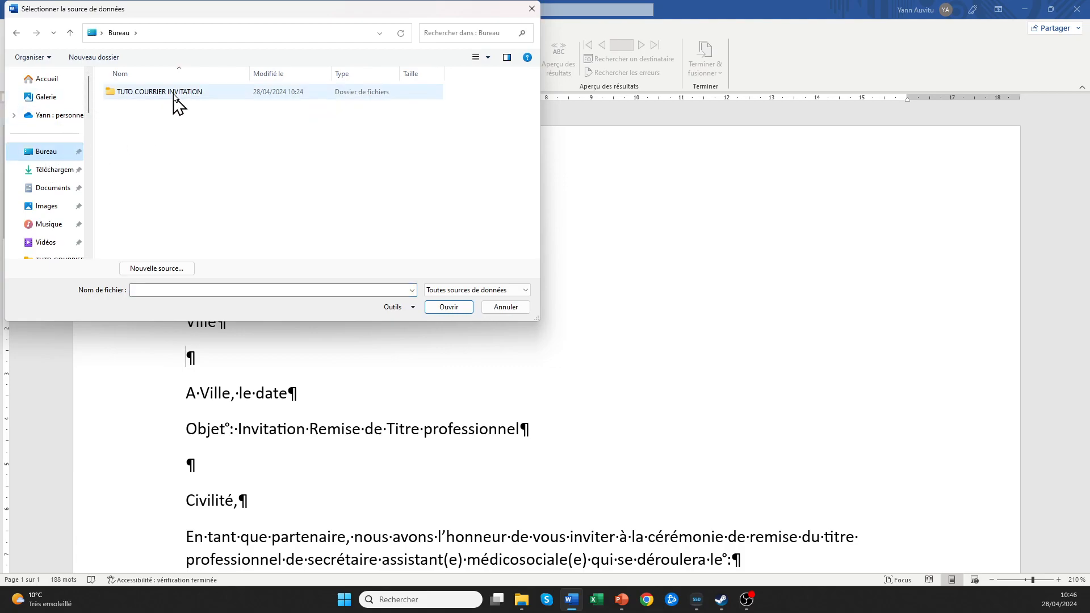
double_click(161, 101)
left_click(154, 112)
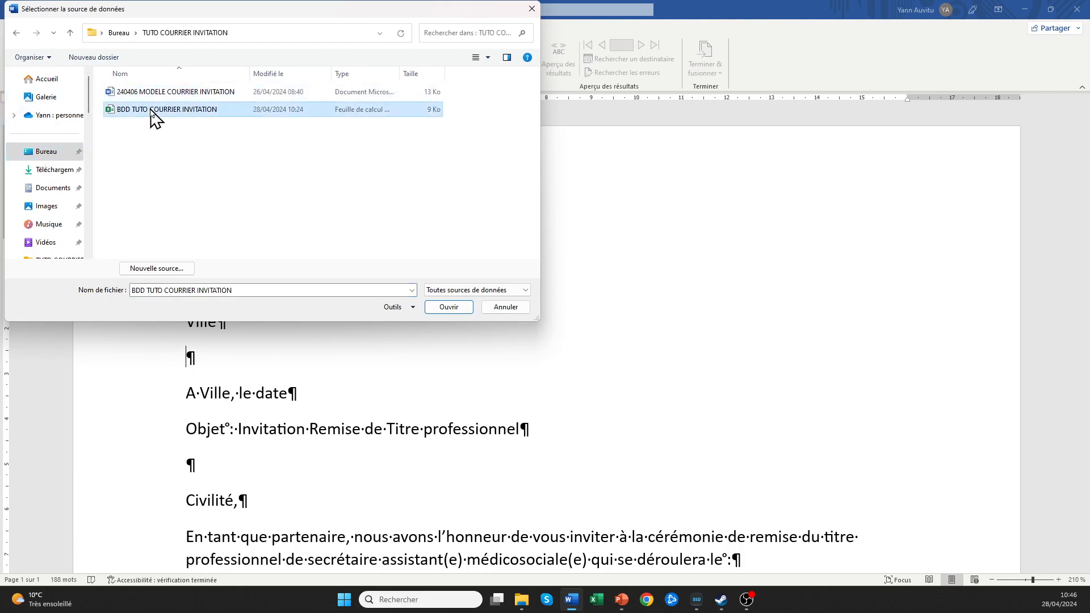
left_click(444, 308)
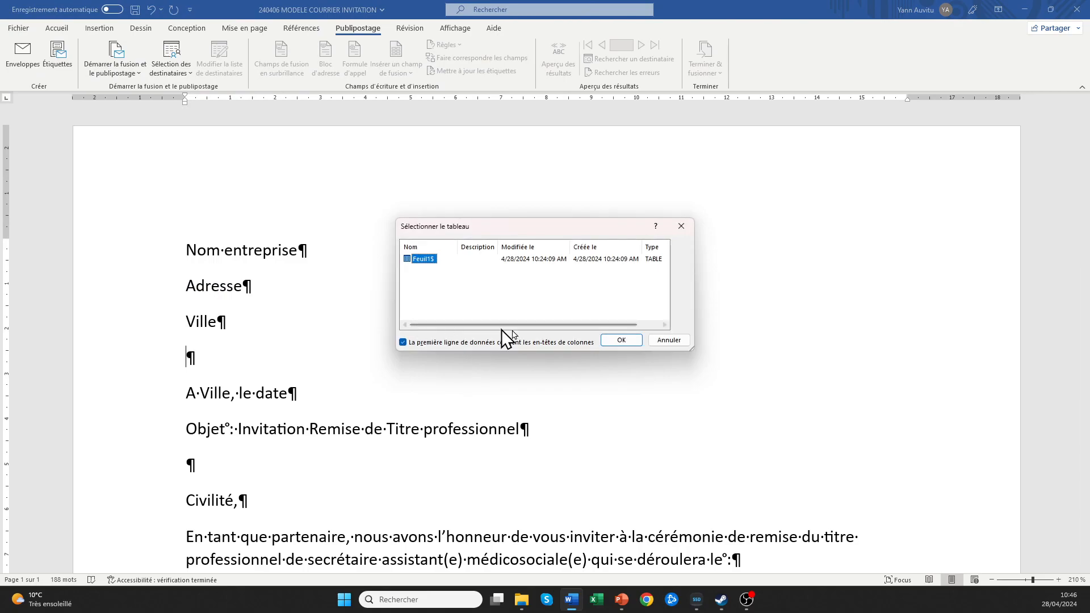
left_click(620, 341)
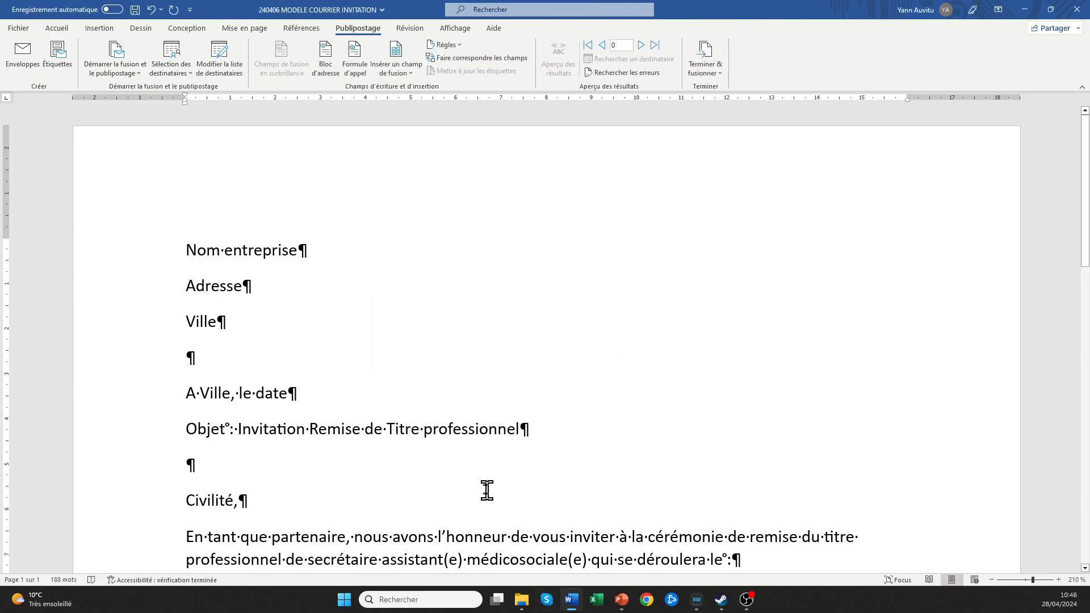
left_click(596, 599)
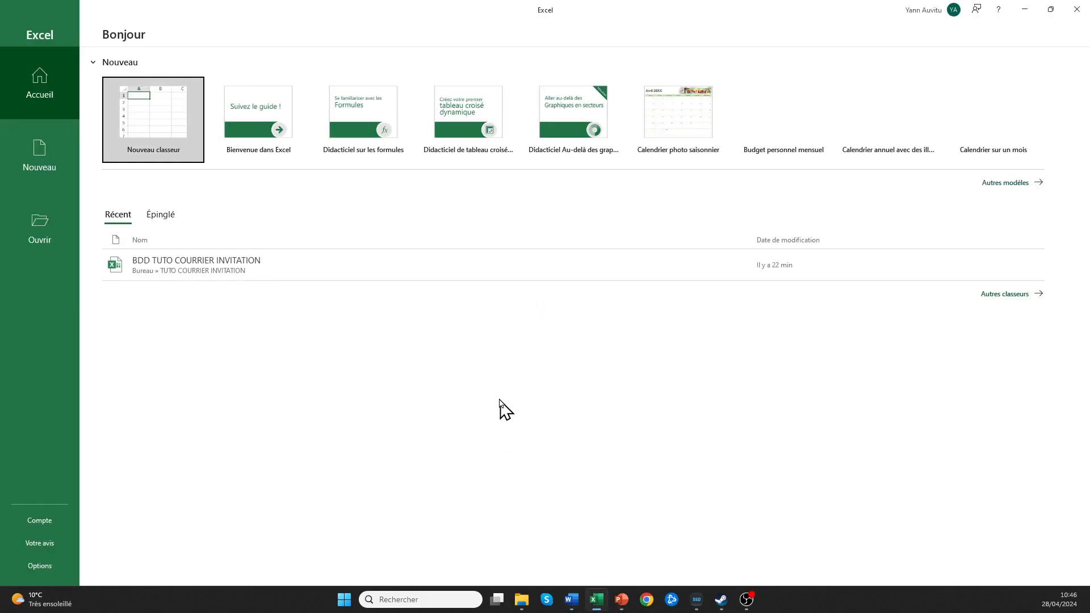
left_click(192, 265)
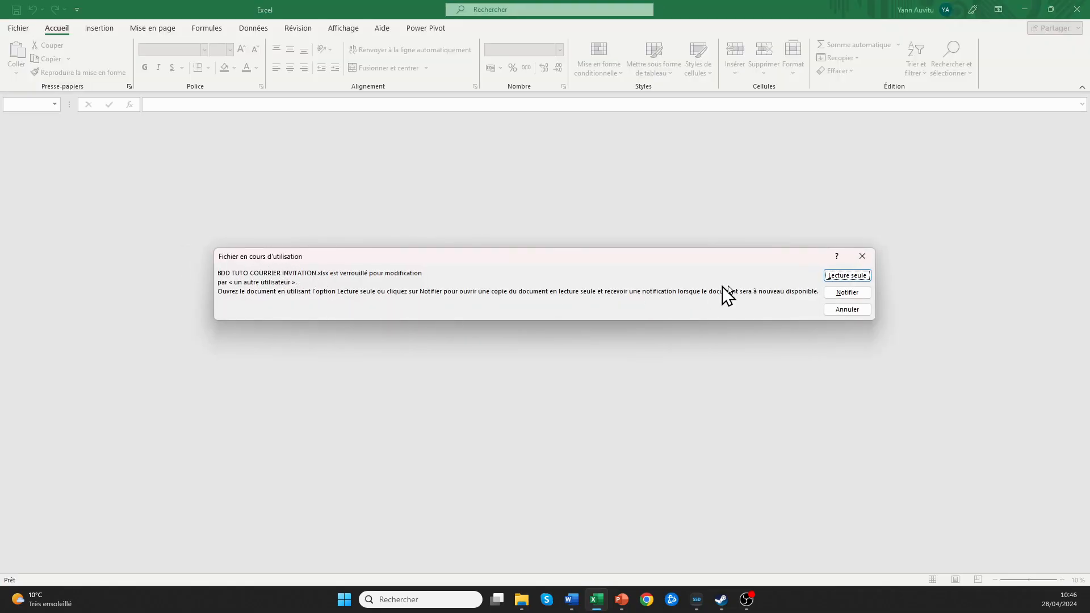
left_click(840, 278)
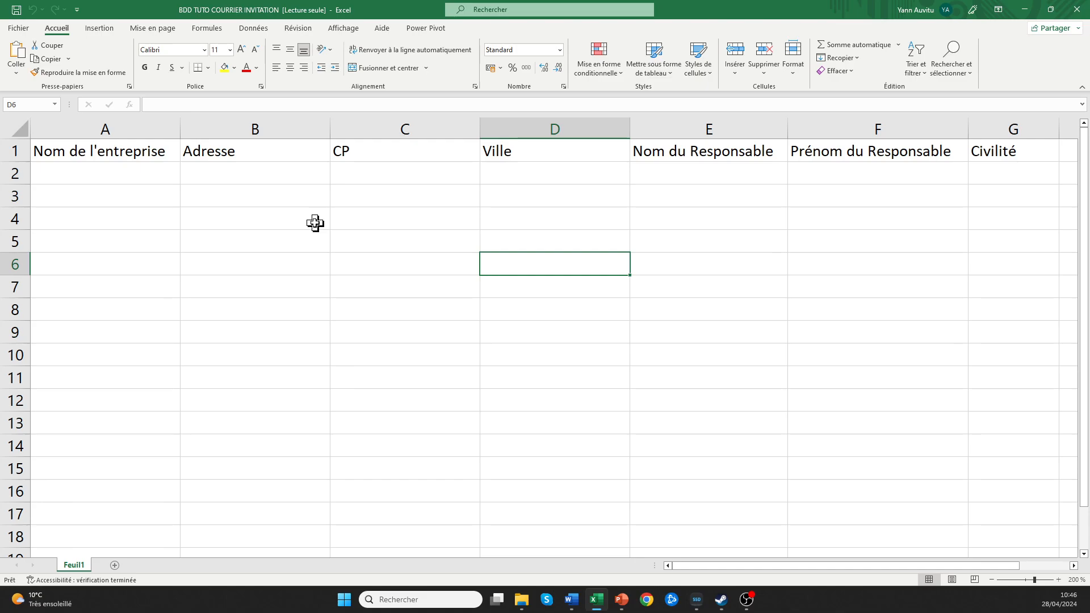
left_click(95, 151)
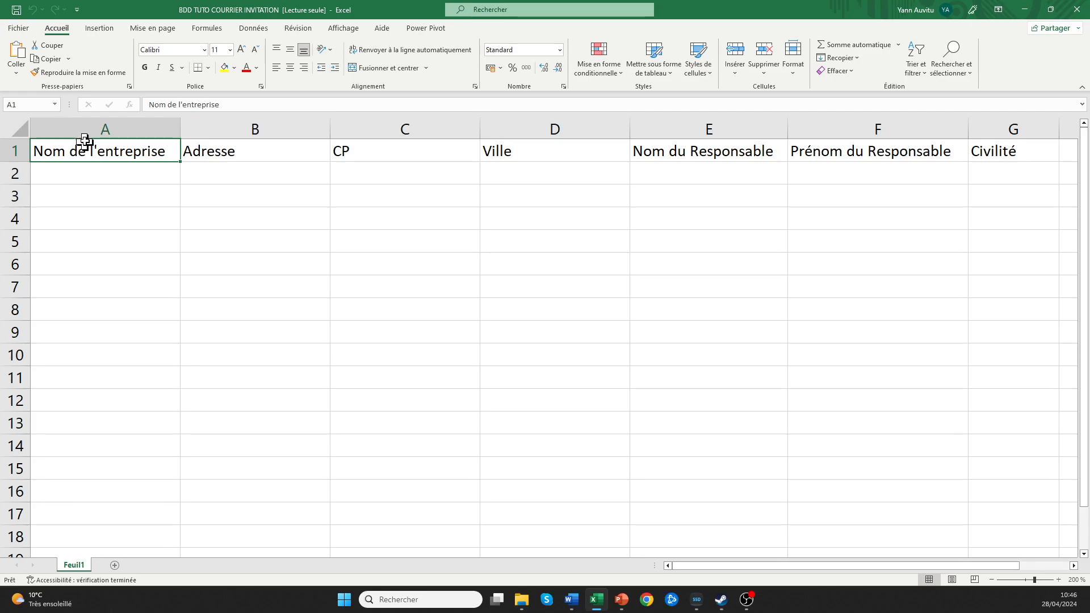
left_click(253, 155)
left_click(366, 158)
left_click(504, 151)
left_click(703, 151)
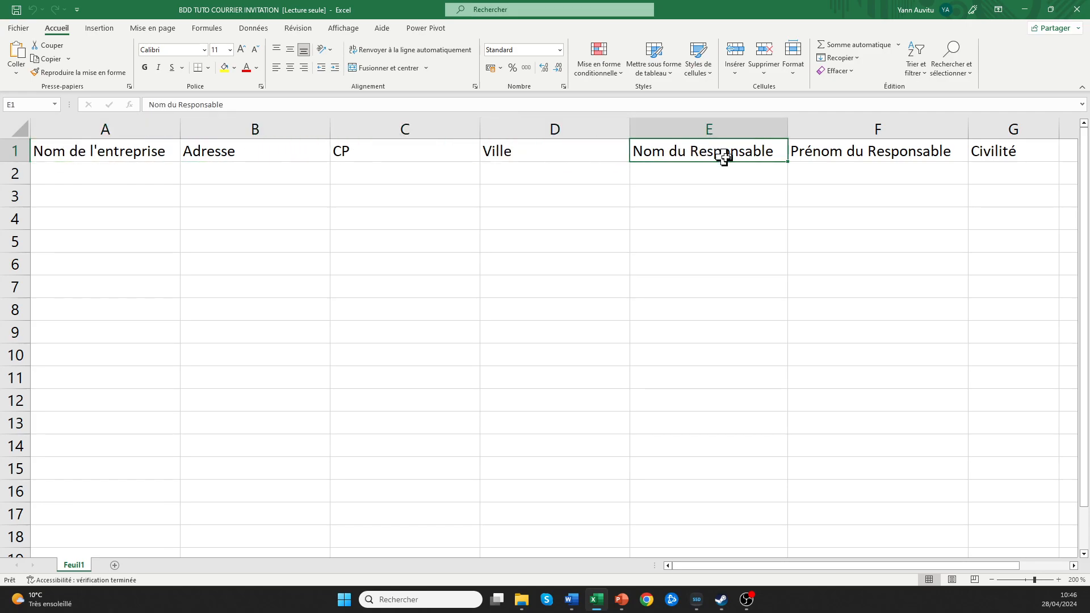
left_click(831, 159)
left_click(1011, 155)
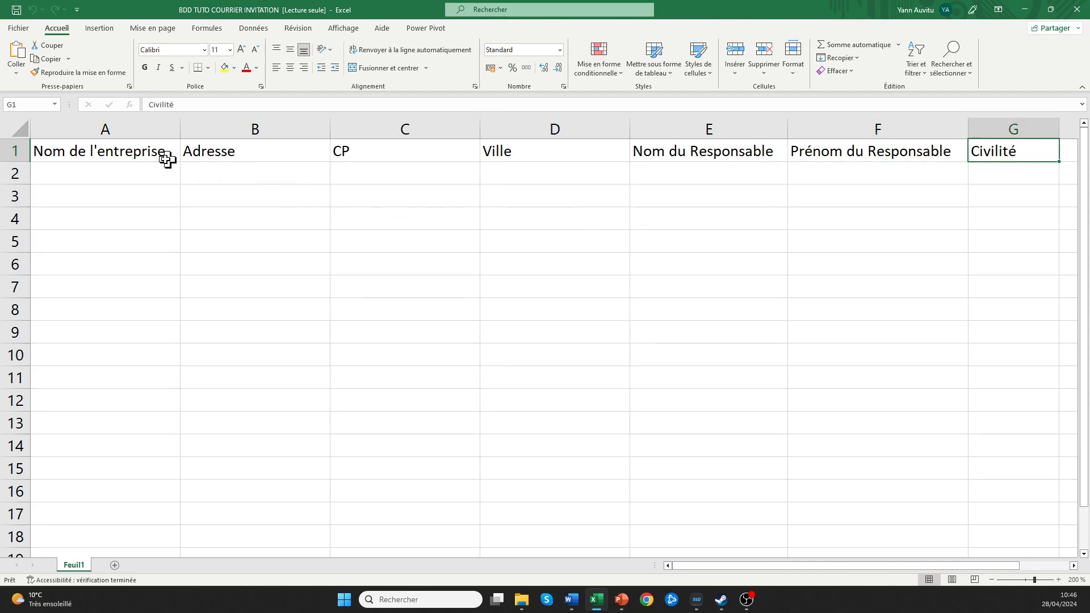
left_click(137, 149)
left_click(208, 149)
left_click(348, 156)
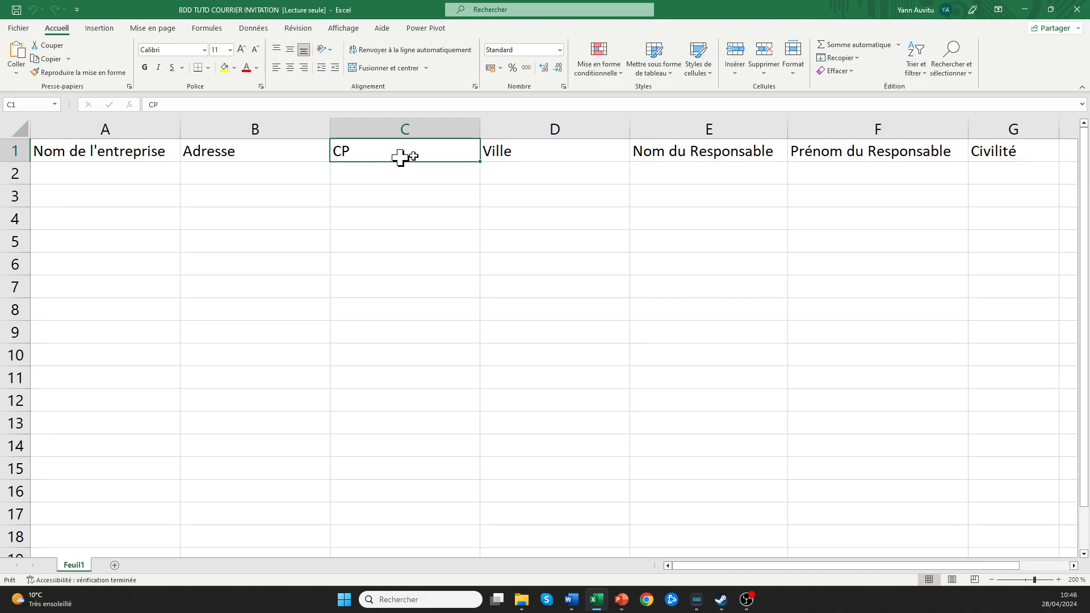
left_click(514, 160)
left_click(687, 152)
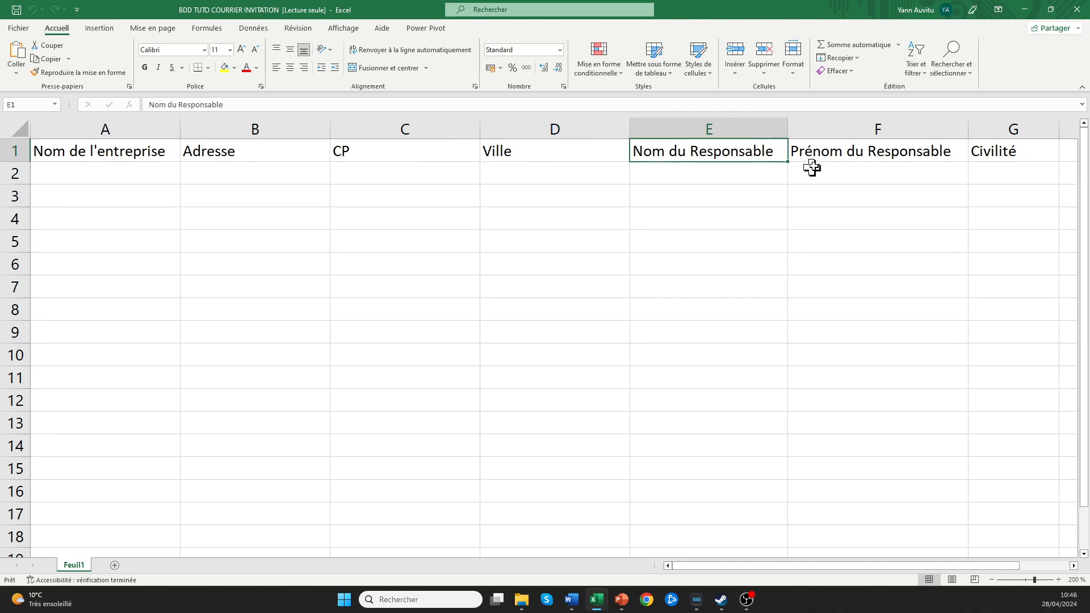
left_click(848, 154)
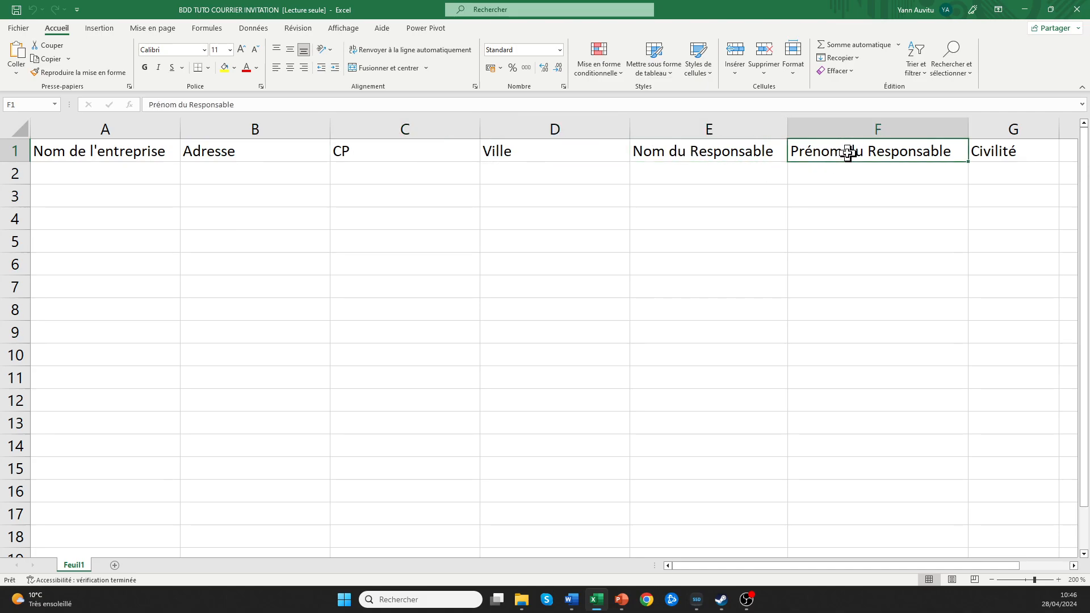
left_click(992, 156)
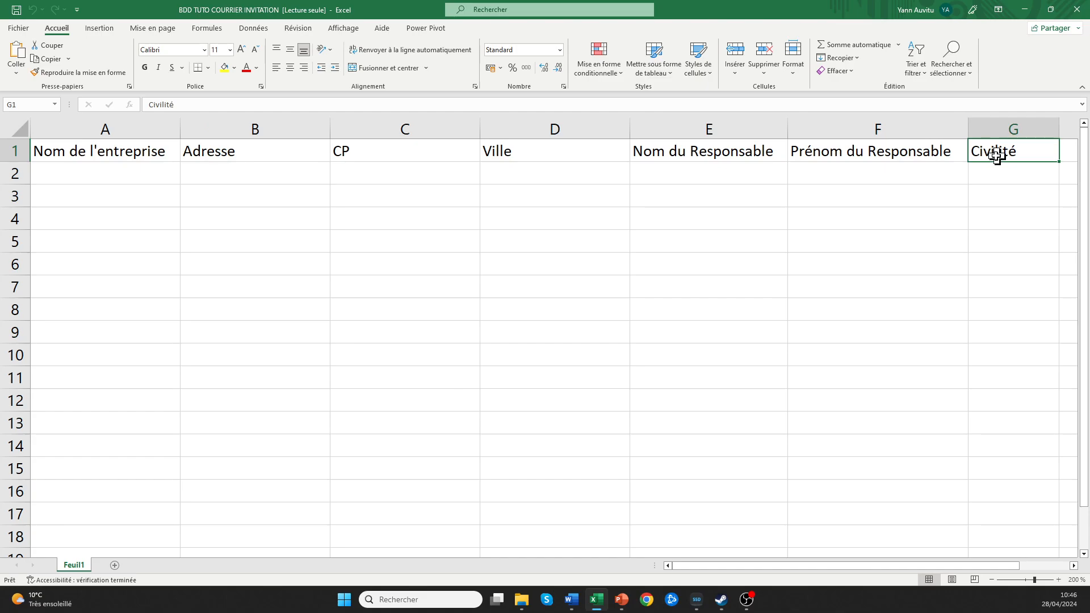
left_click(1024, 10)
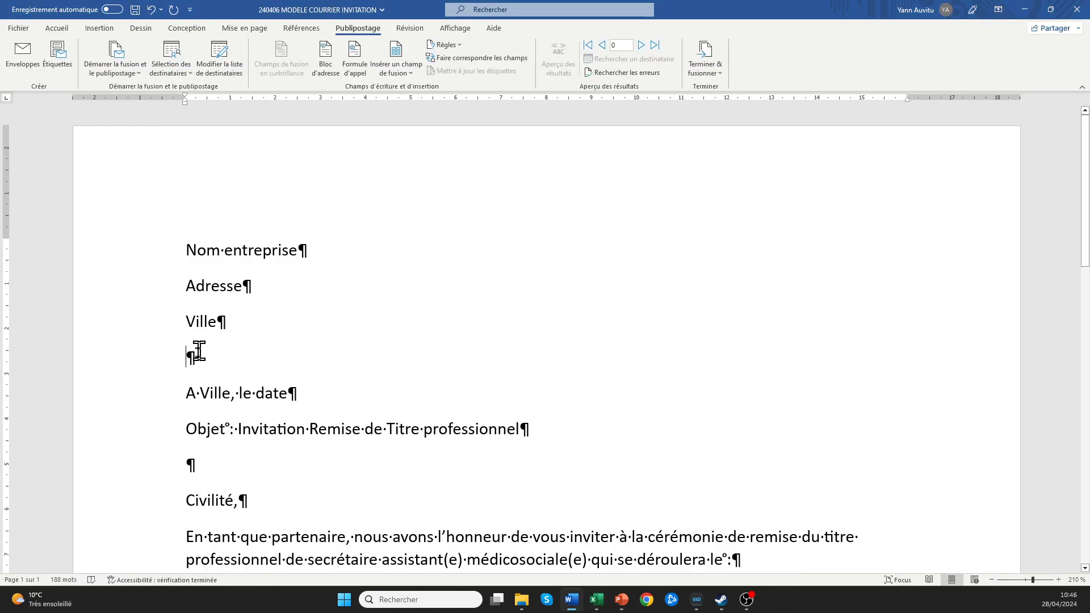
Insert the «Civilité», «Nom_du_Responsable» and «Prénom_du_Responsable» merge fields, then type 'particpera'.
scroll(199, 353, "down", 15)
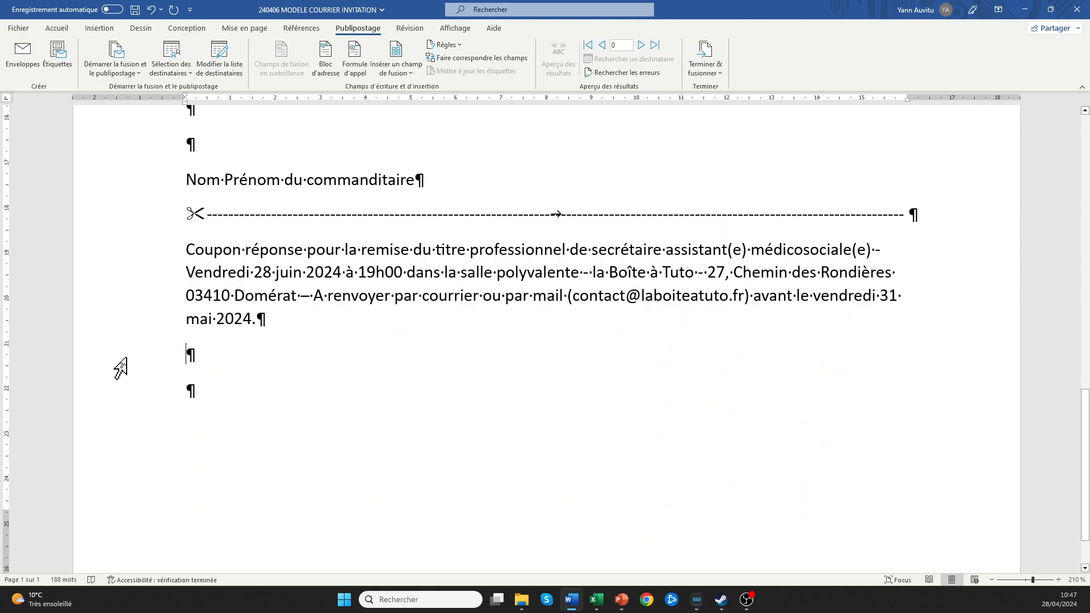
left_click(399, 74)
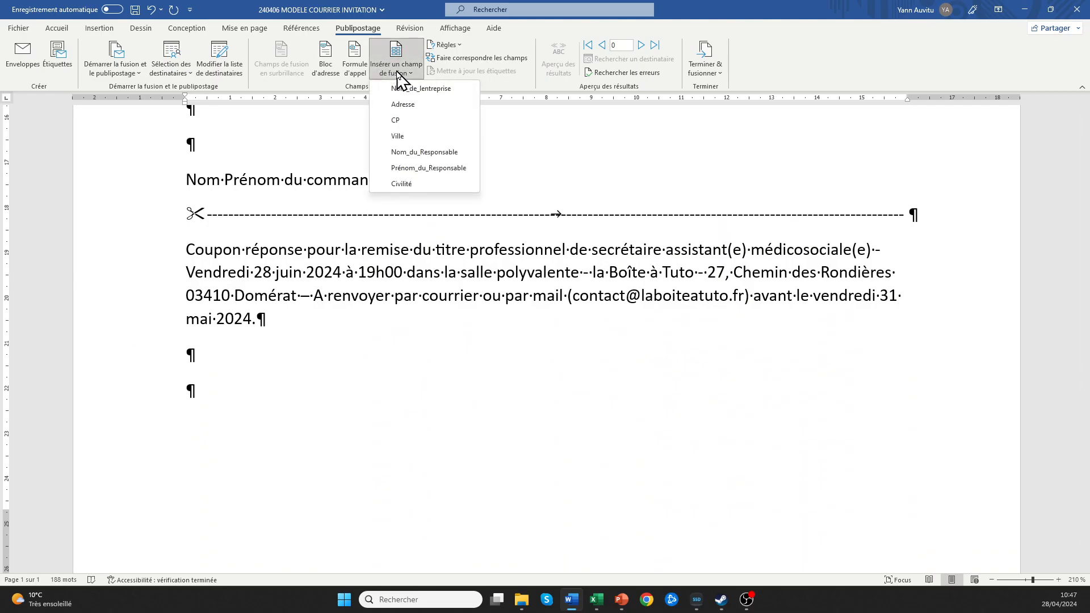
left_click(401, 183)
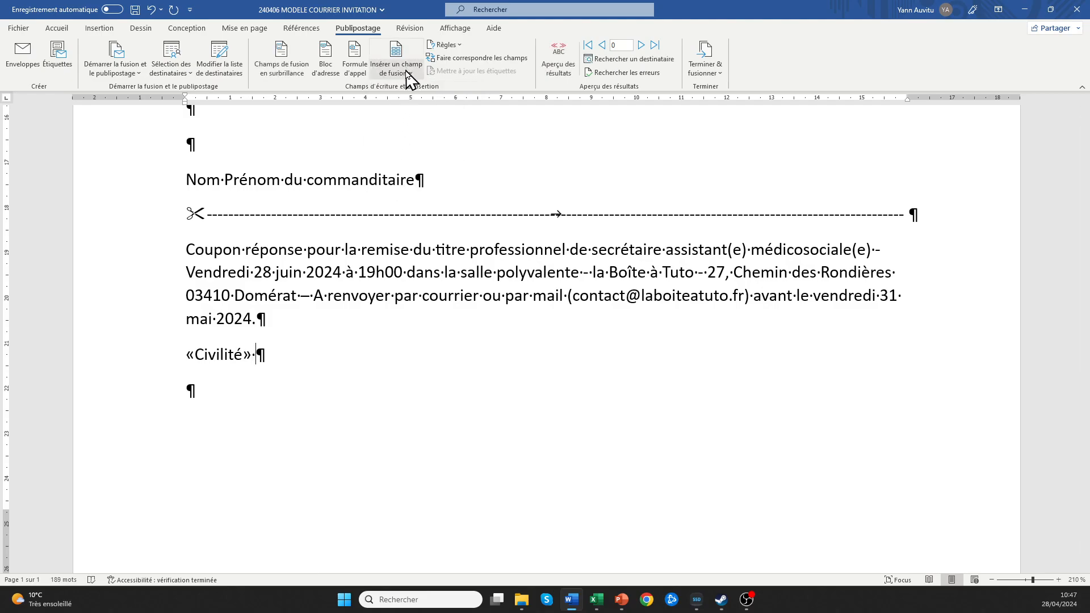
left_click(407, 77)
left_click(403, 150)
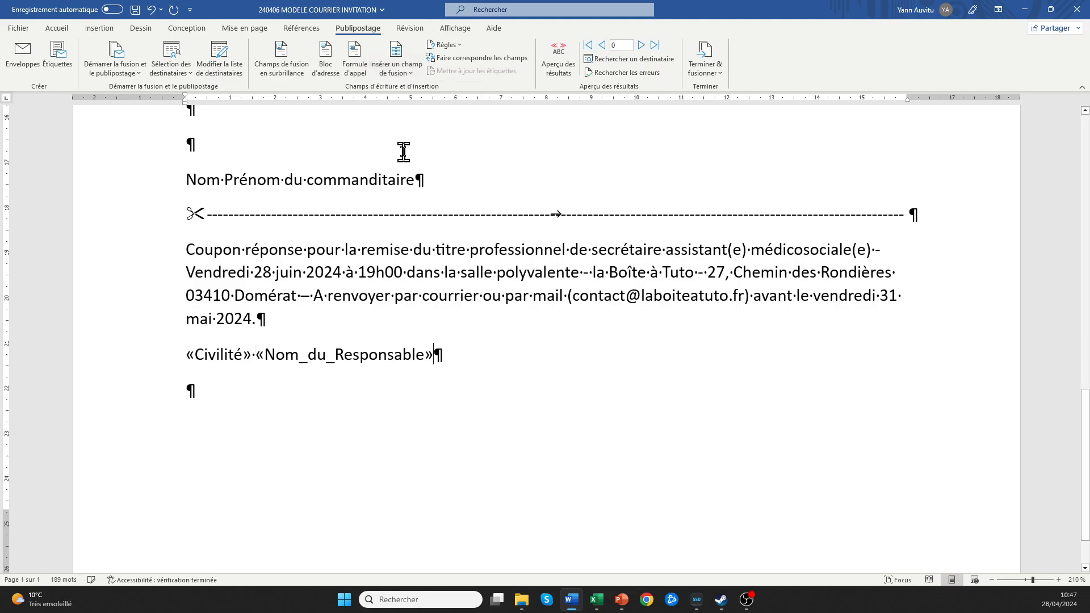
left_click(396, 68)
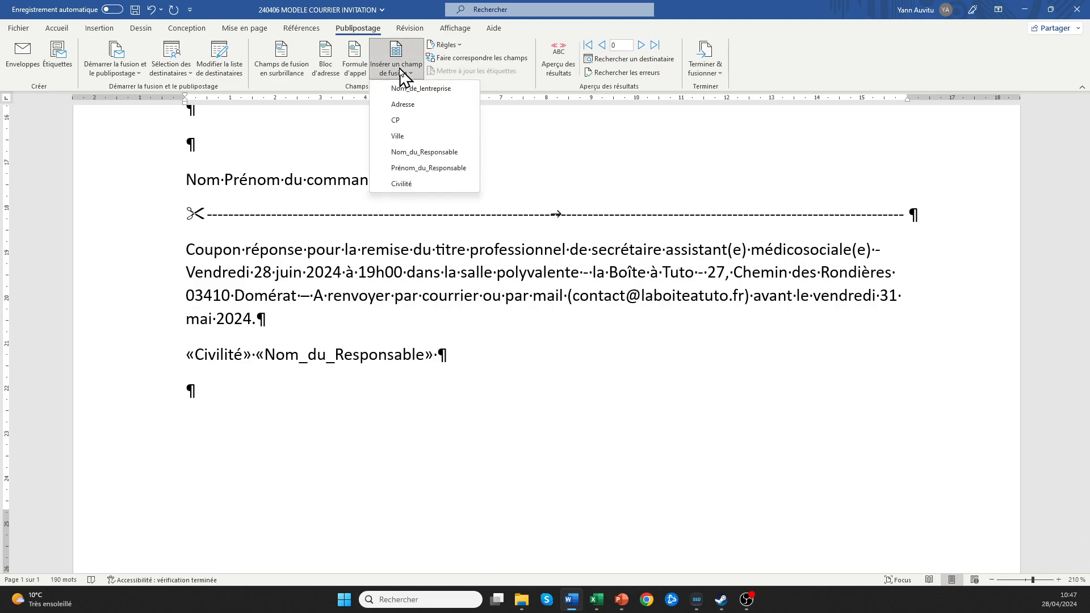
left_click(412, 168)
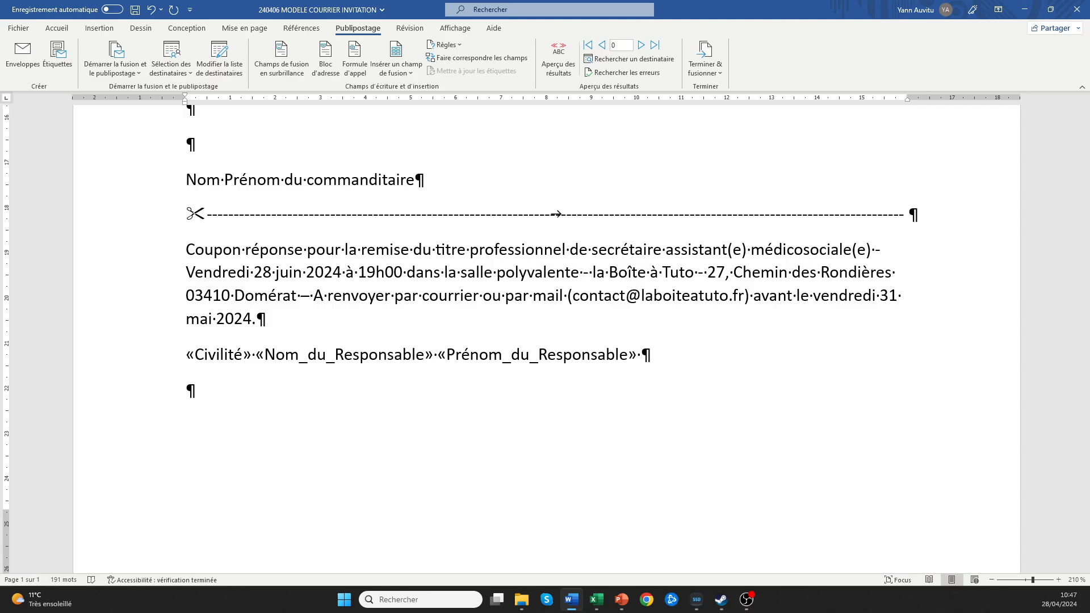
type("particpera")
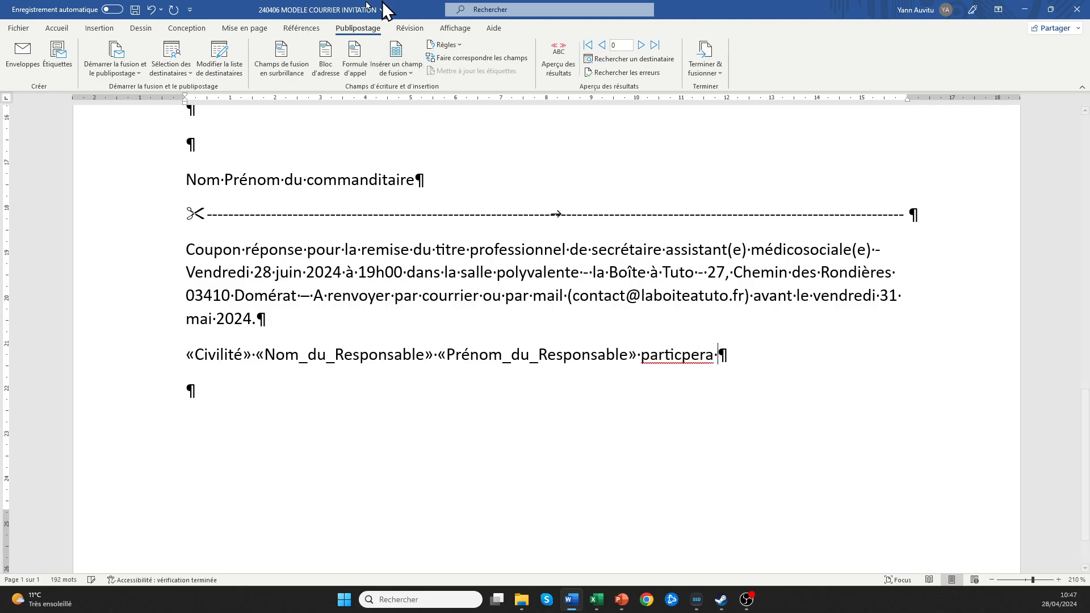
Correct the word to 'participera', add a Wingdings hollow-square checkbox, then type 'ne particpera pas'.
right_click(683, 356)
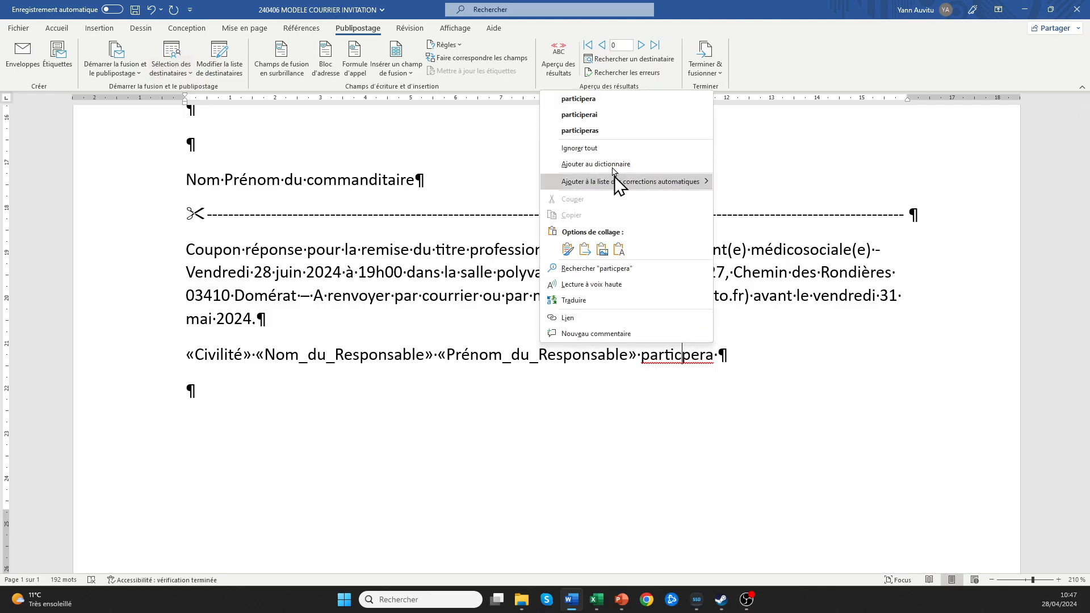
left_click(609, 113)
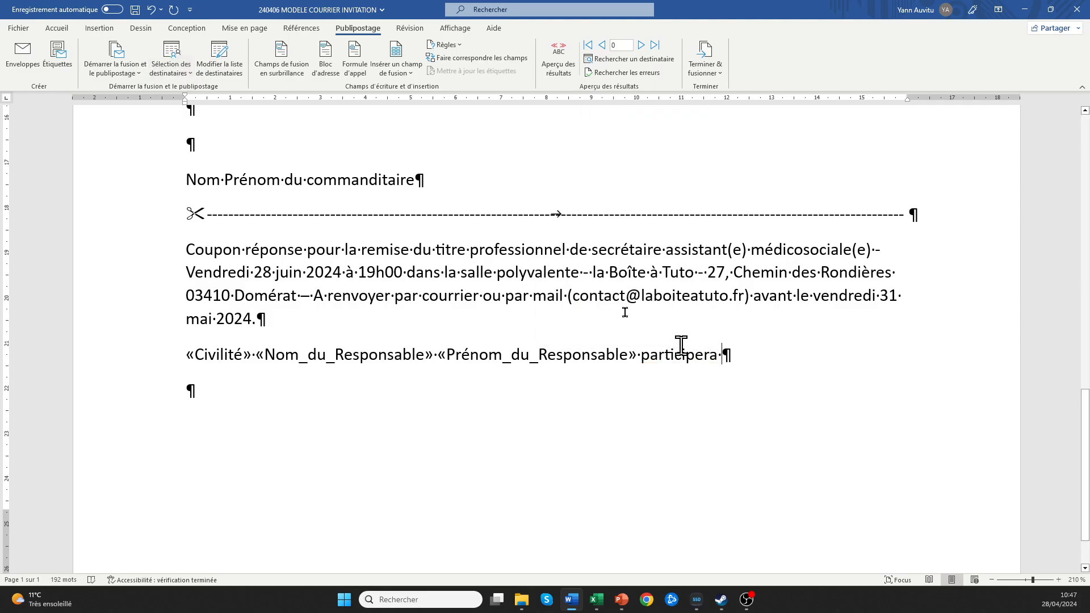
left_click(99, 28)
left_click(954, 67)
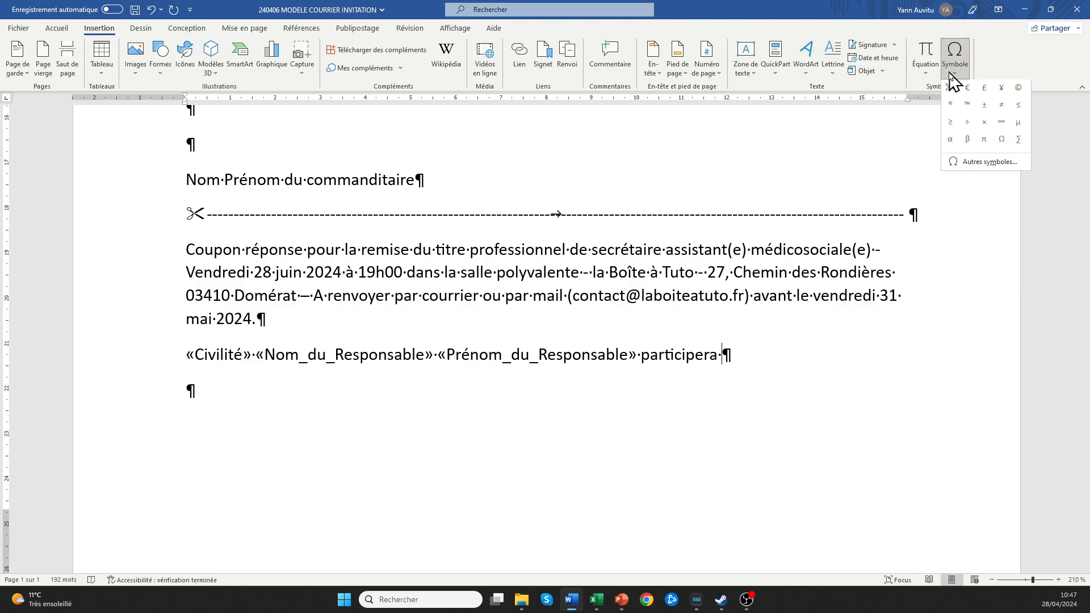
left_click(982, 163)
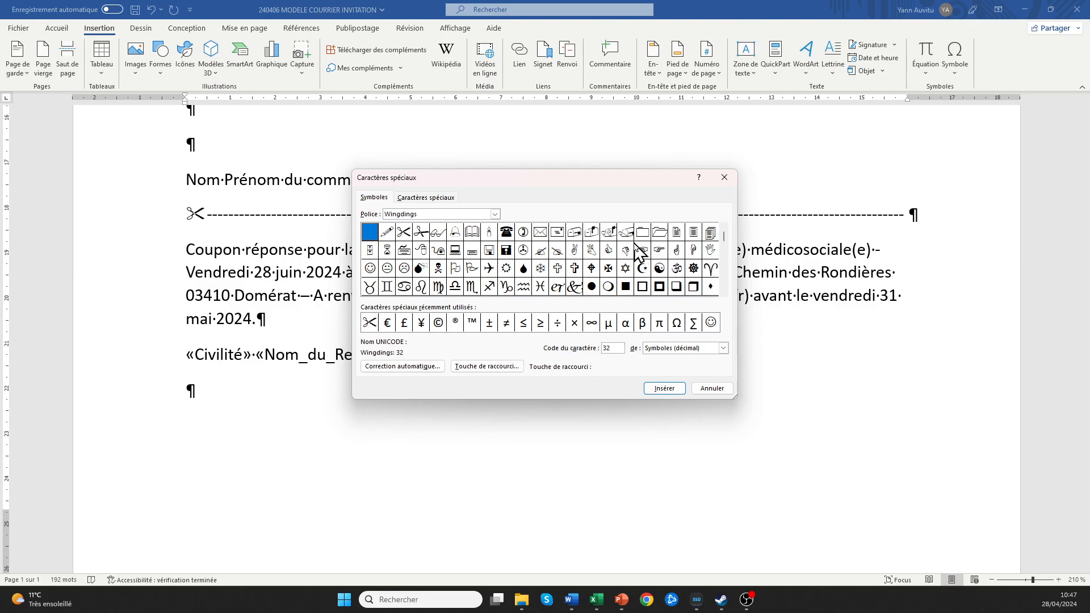
left_click(724, 292)
left_click(724, 292)
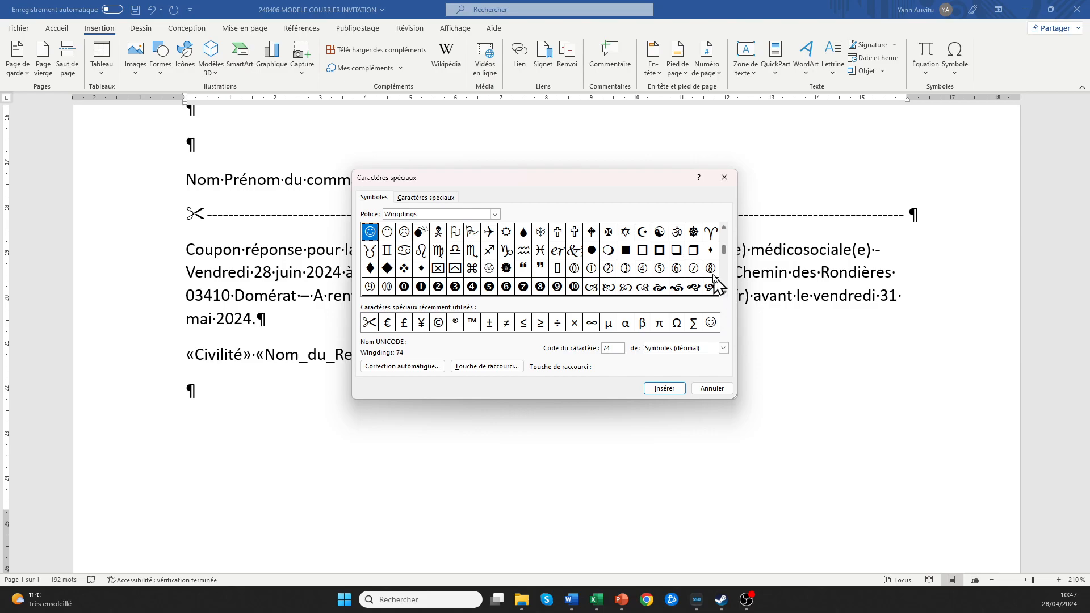
left_click(640, 257)
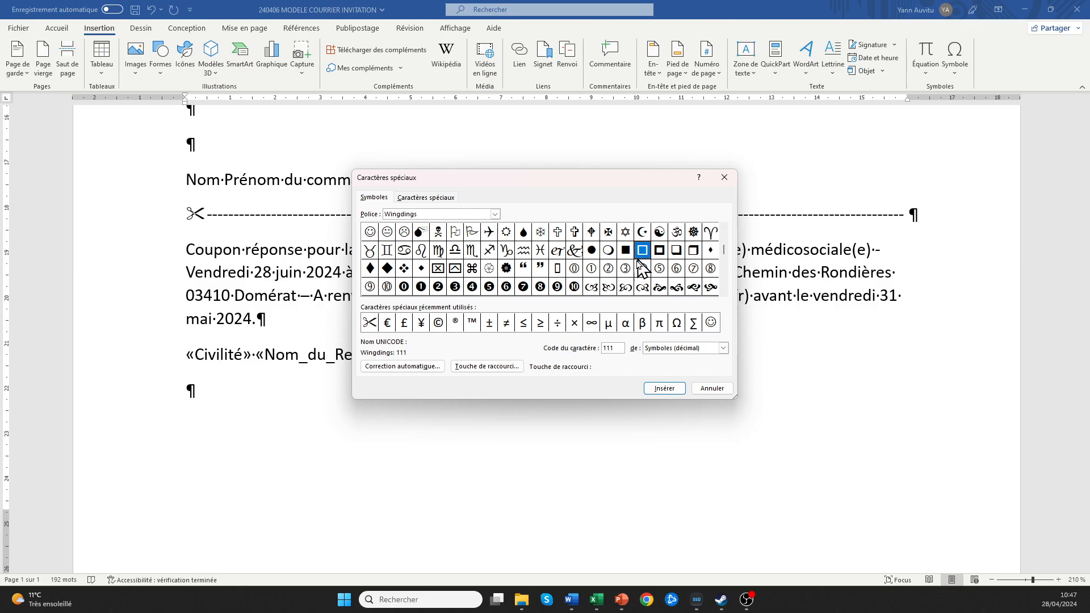
left_click(658, 390)
left_click(724, 178)
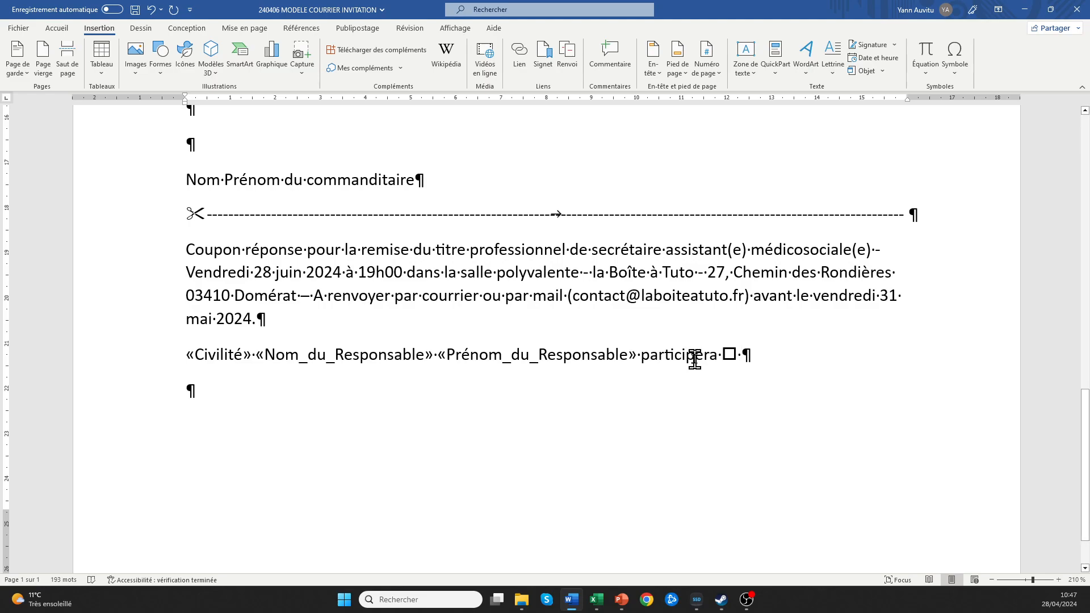
type("ne parti")
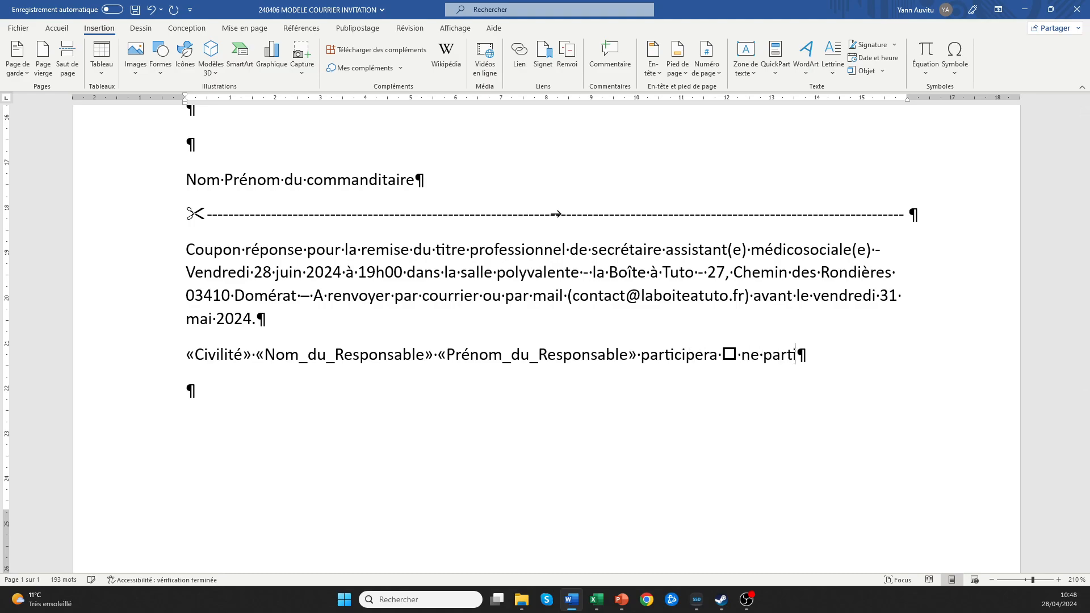
type("cpera pas")
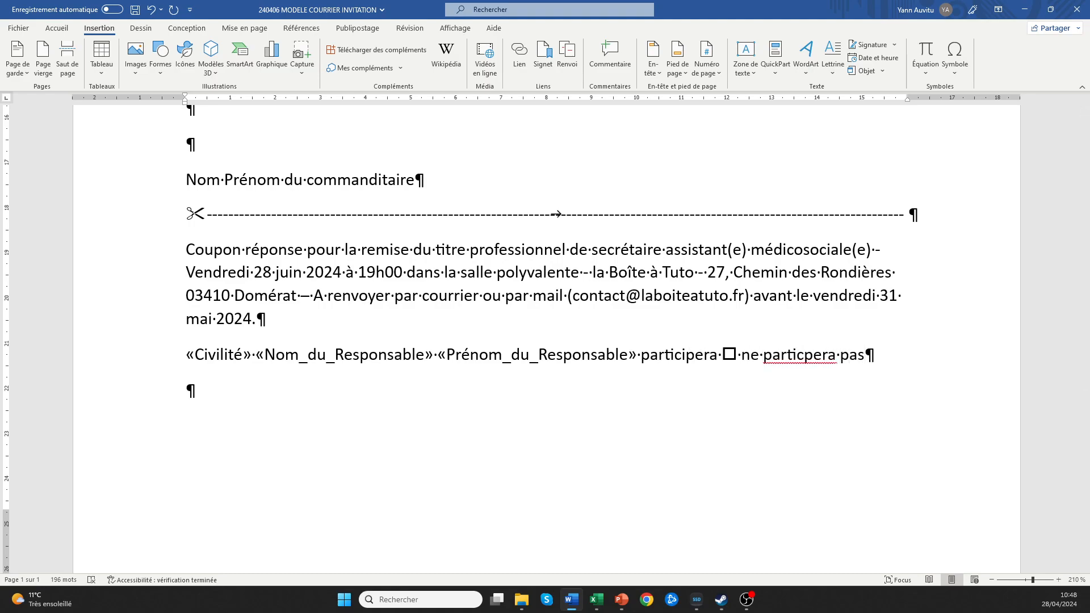
Correct it to 'ne participera pas', add a second hollow square, and start a new paragraph.
right_click(787, 358)
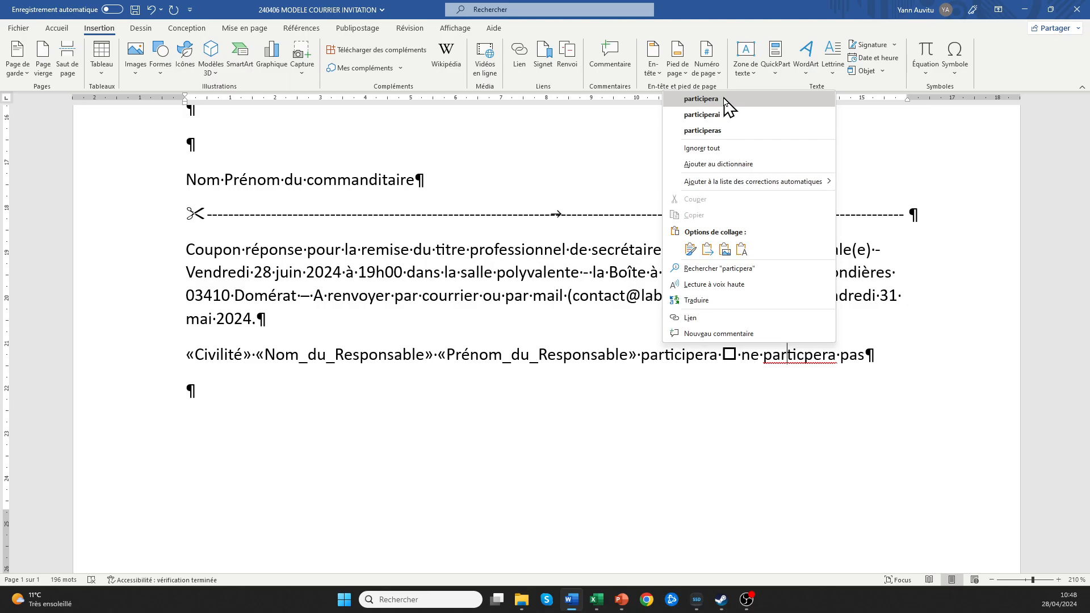
left_click(725, 101)
left_click(878, 355)
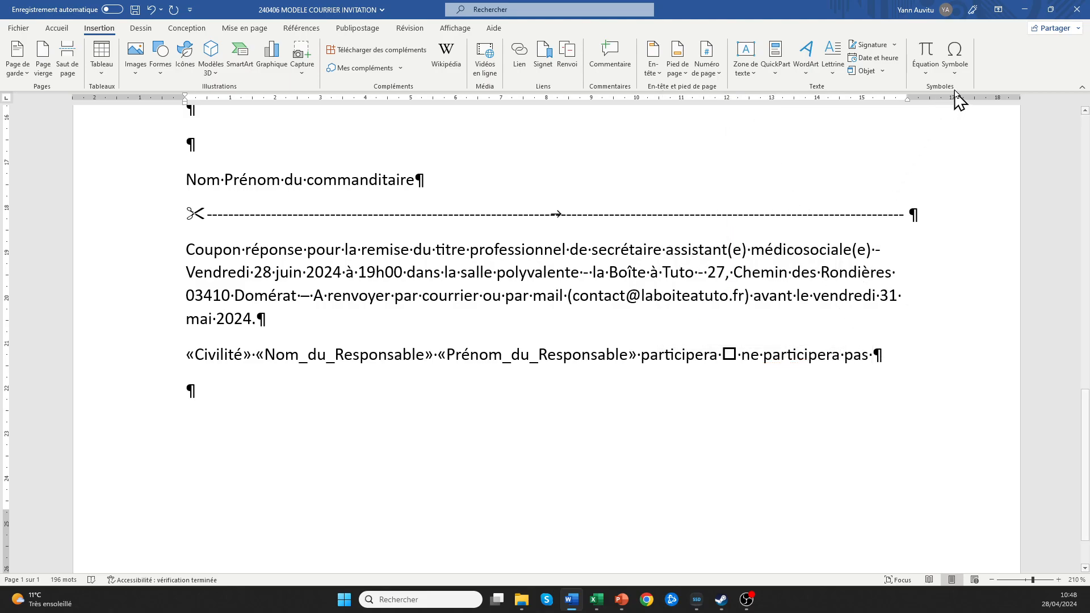
left_click(955, 59)
left_click(951, 98)
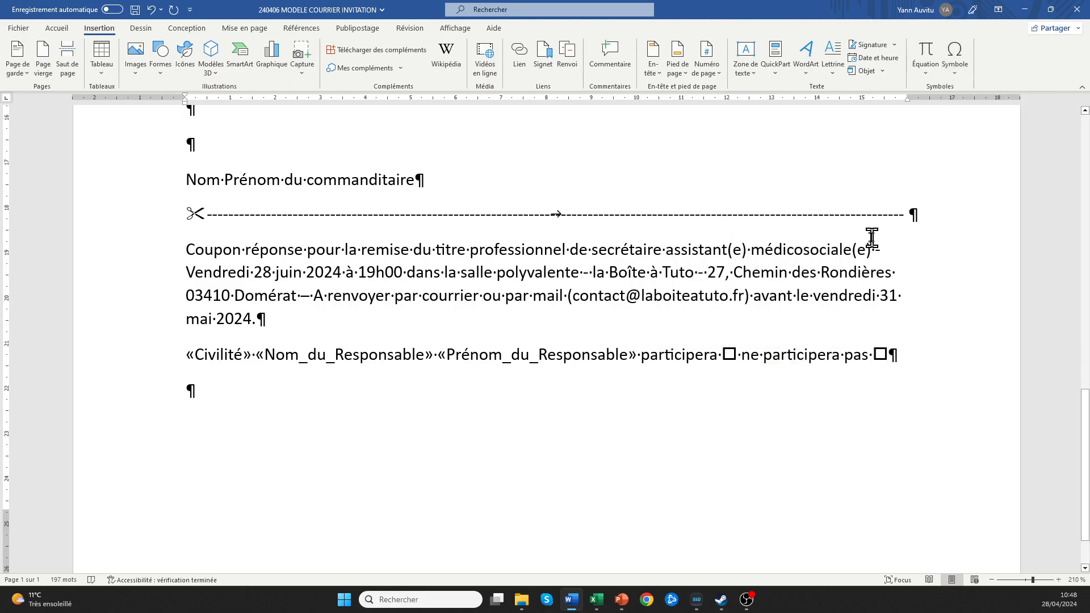
key("Return")
left_click(186, 353)
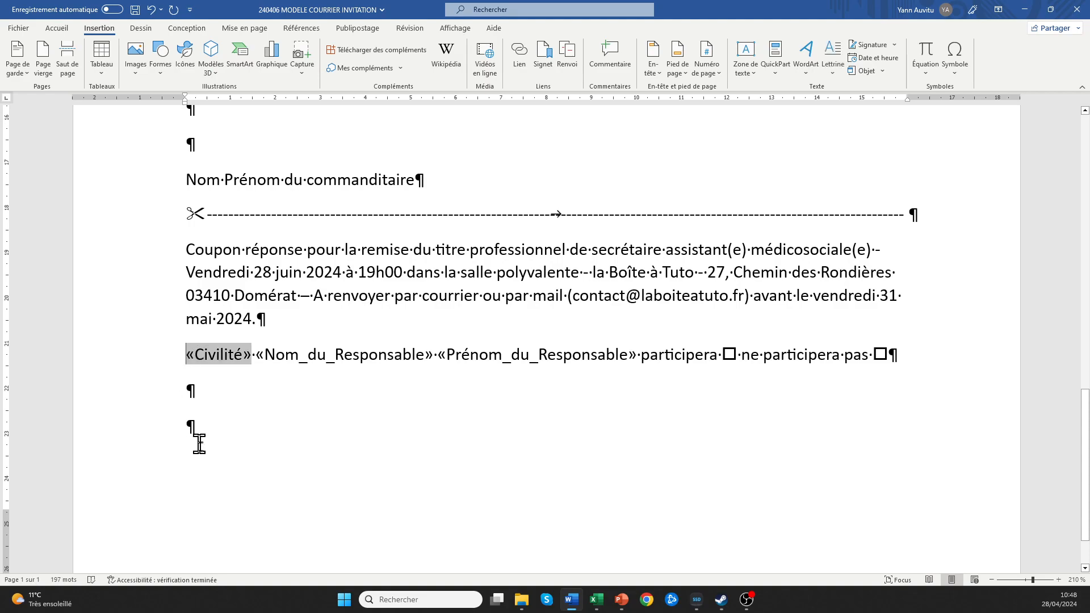
left_click(190, 391)
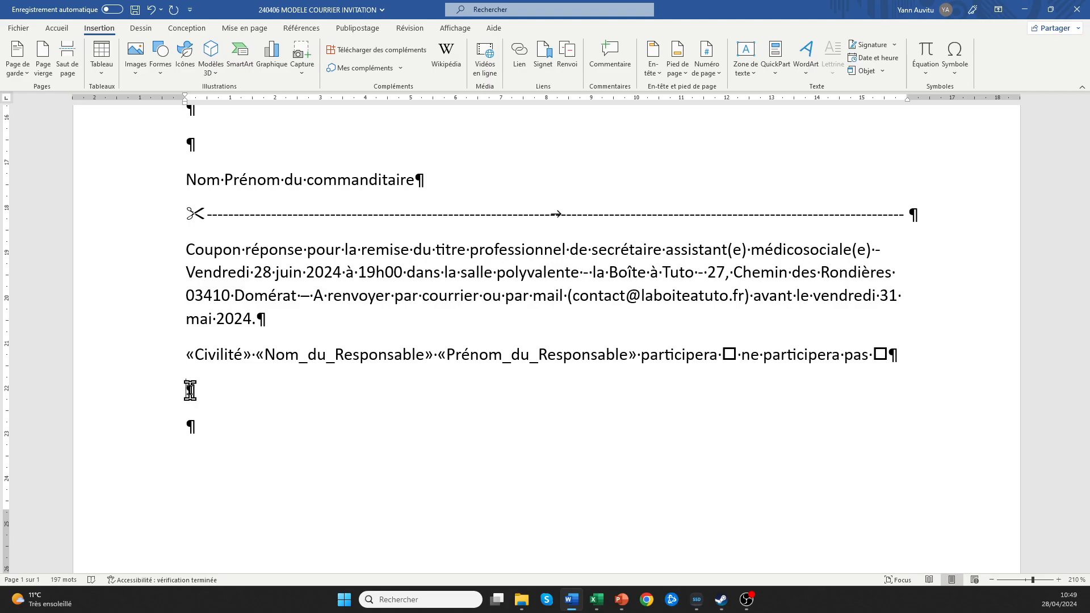
Type 'Vous serez accompagné de' followed by a tab at a 5,5 cm underline-leader tab stop.
type("vous")
key("BackSpace")
type("serez a")
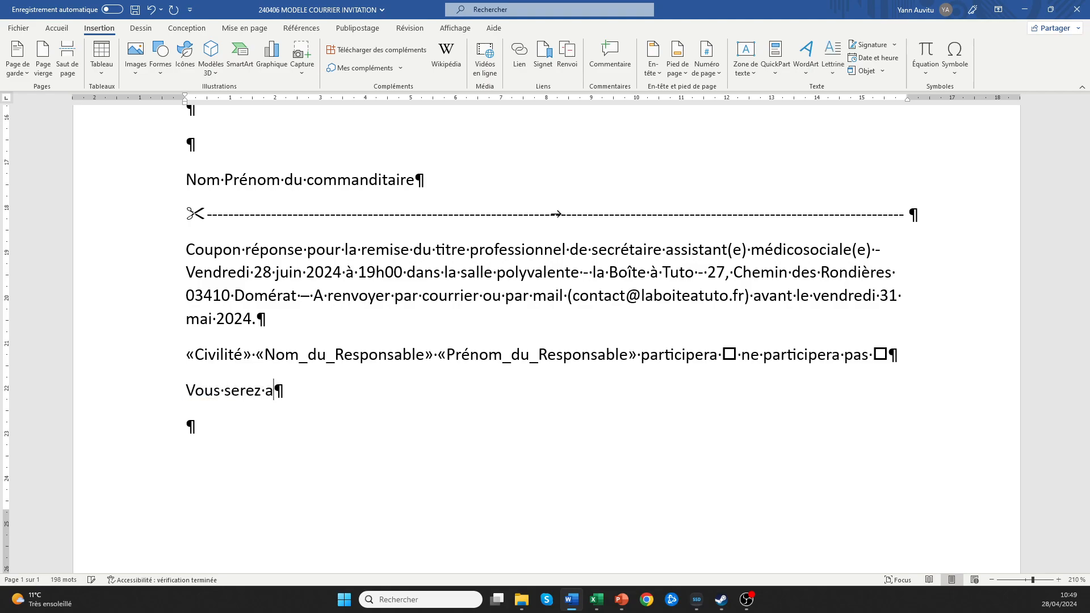
type("ccompagn")
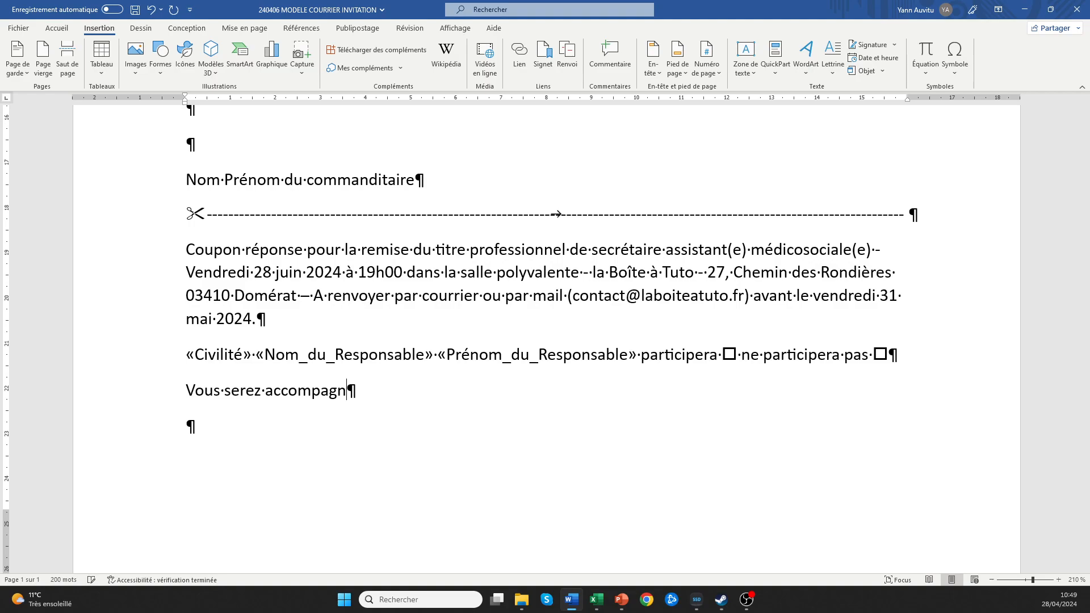
type("é de")
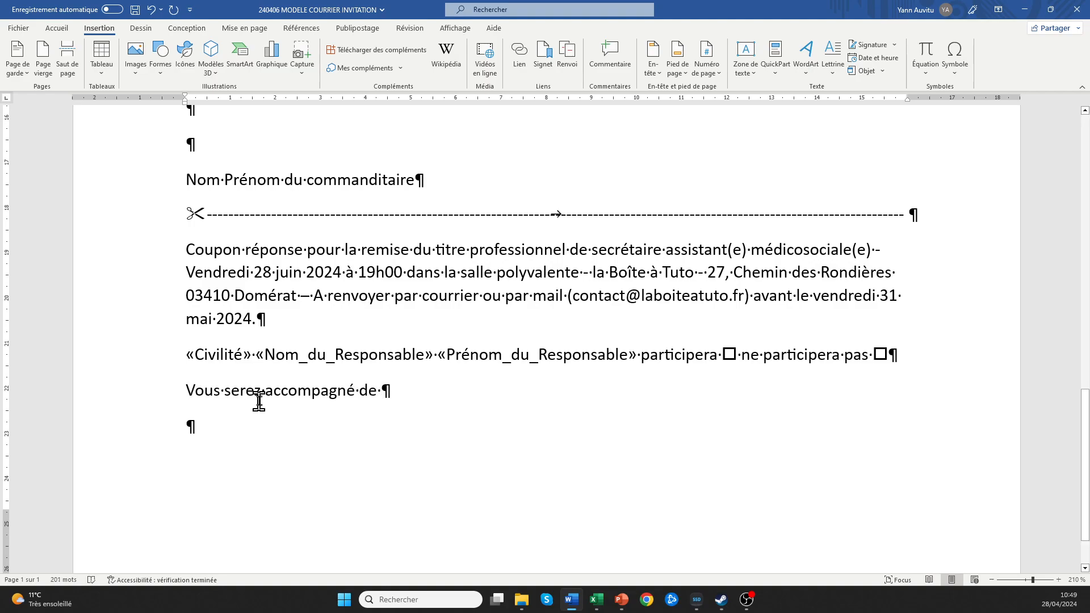
key("Tab")
left_click(446, 101)
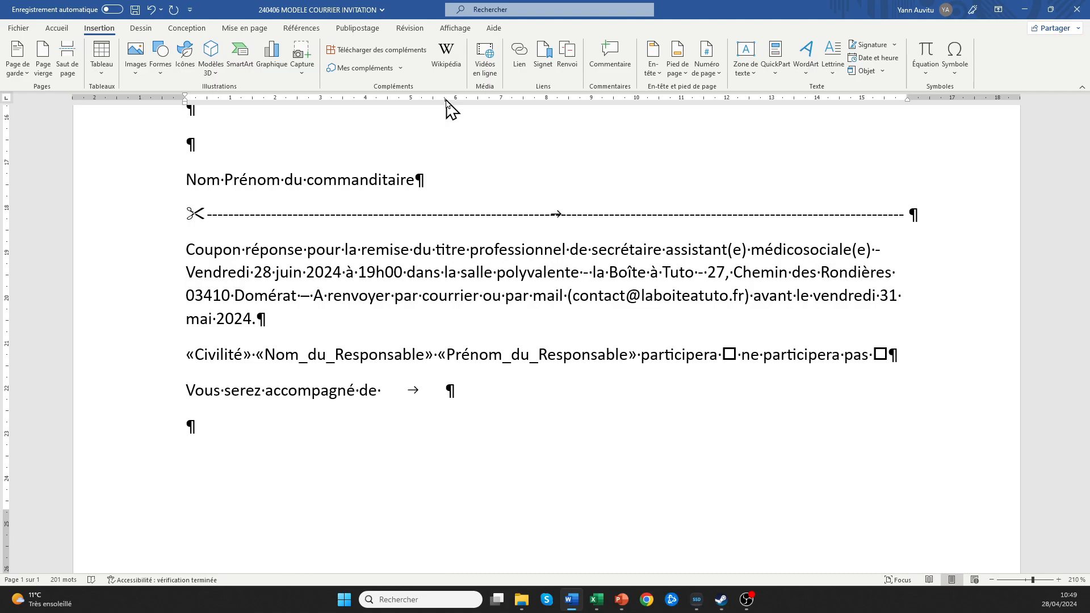
left_click_drag(446, 101, 437, 102)
double_click(435, 101)
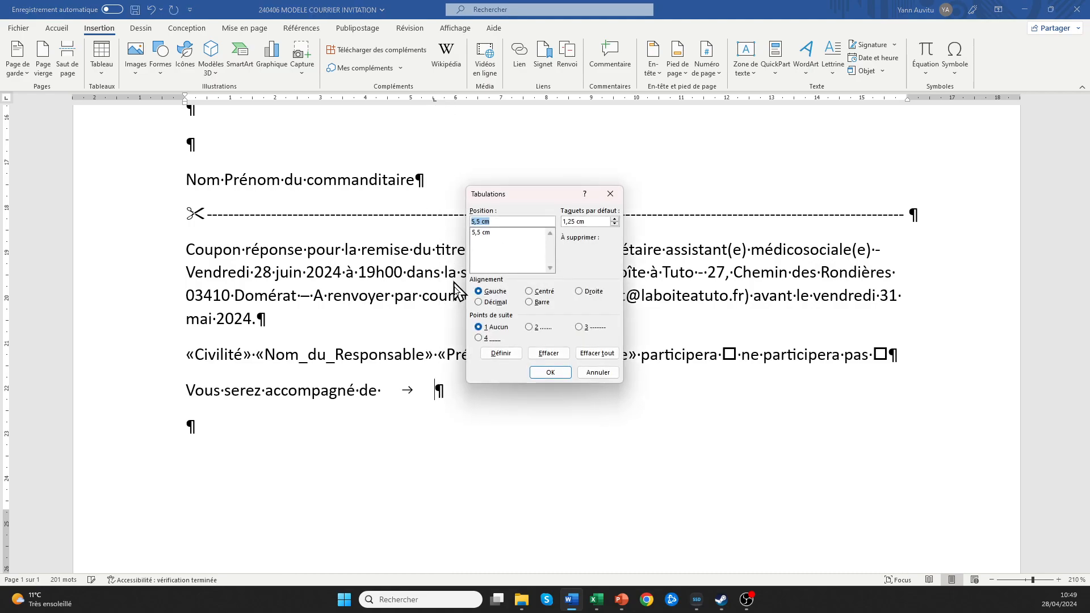
left_click(488, 233)
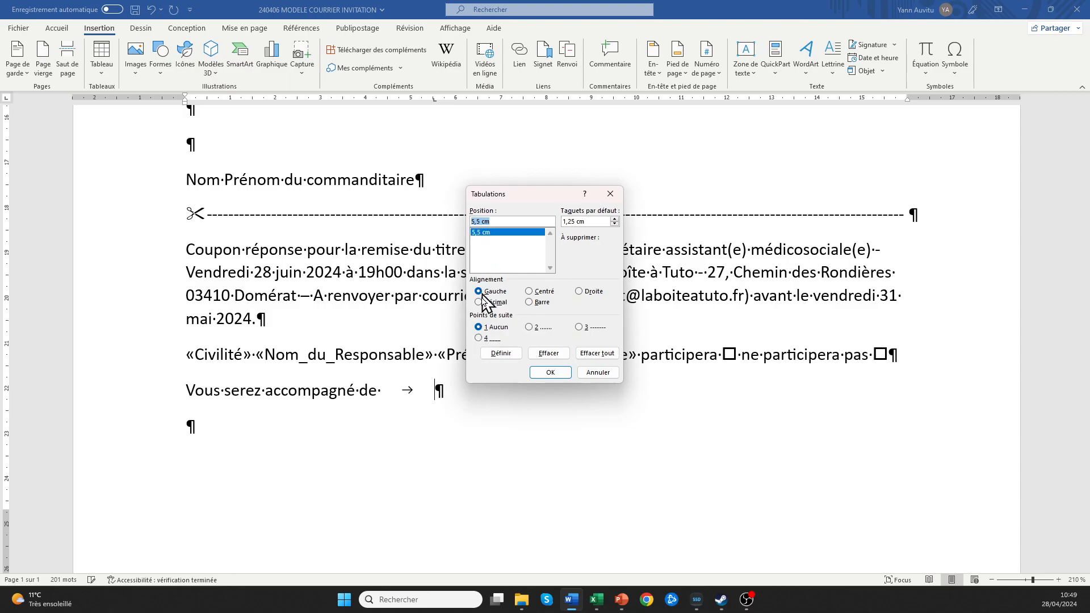
left_click(479, 338)
left_click(542, 373)
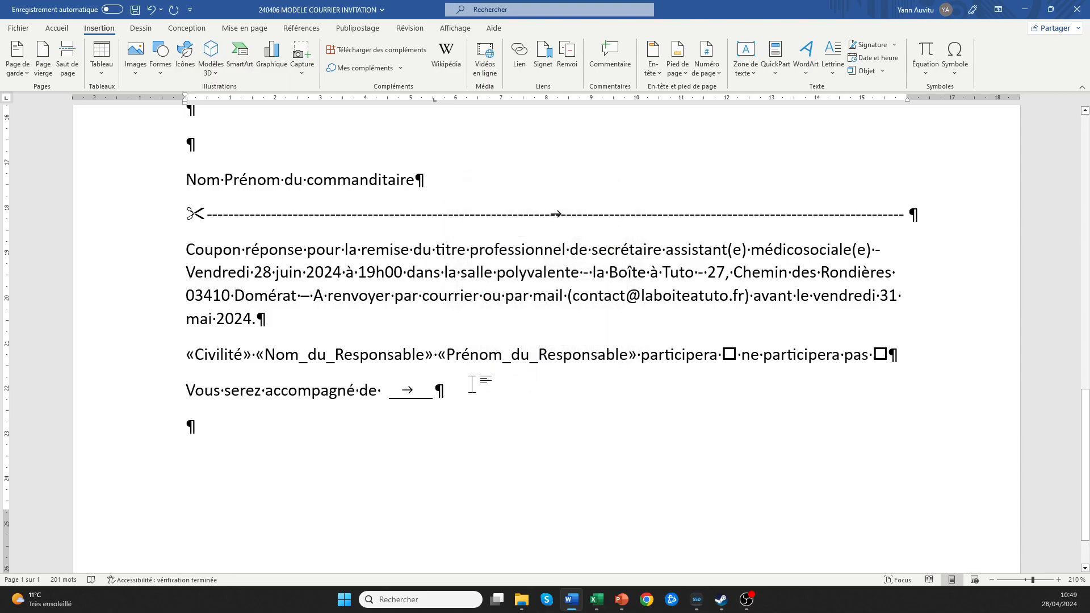
Finish the line with 'personne(s).' and move to the empty paragraph below it.
type("p")
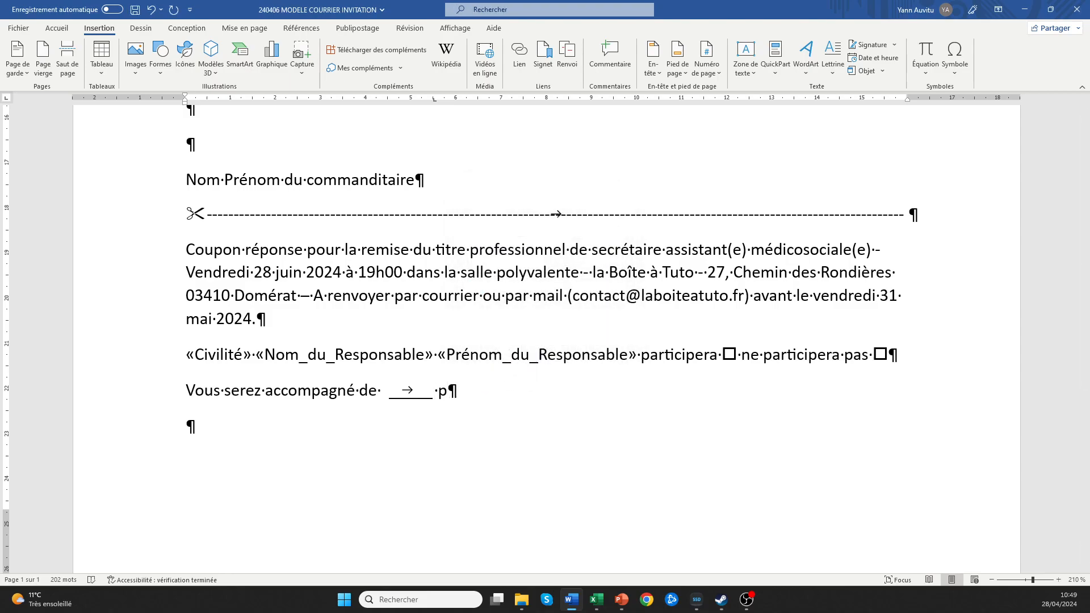
type("ersonne(")
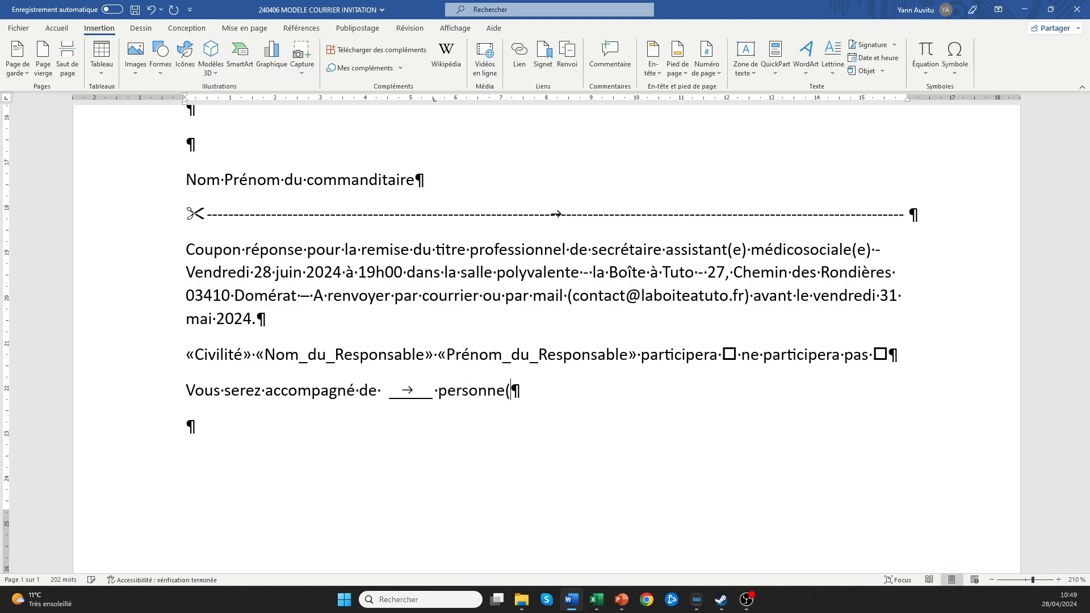
type("s)")
key("BackSpace")
type(".")
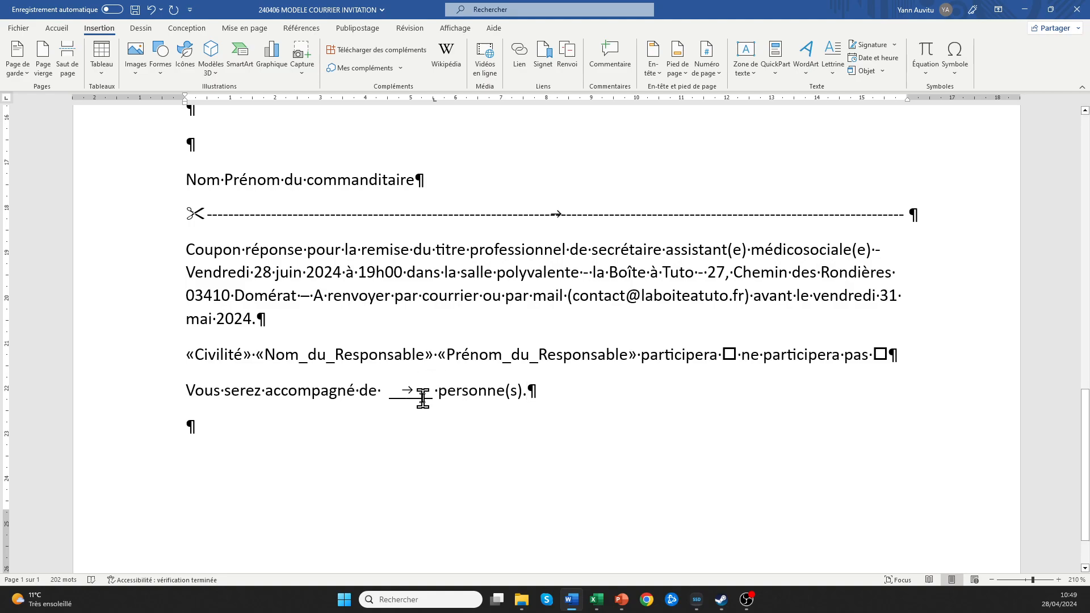
left_click(57, 28)
left_click(431, 50)
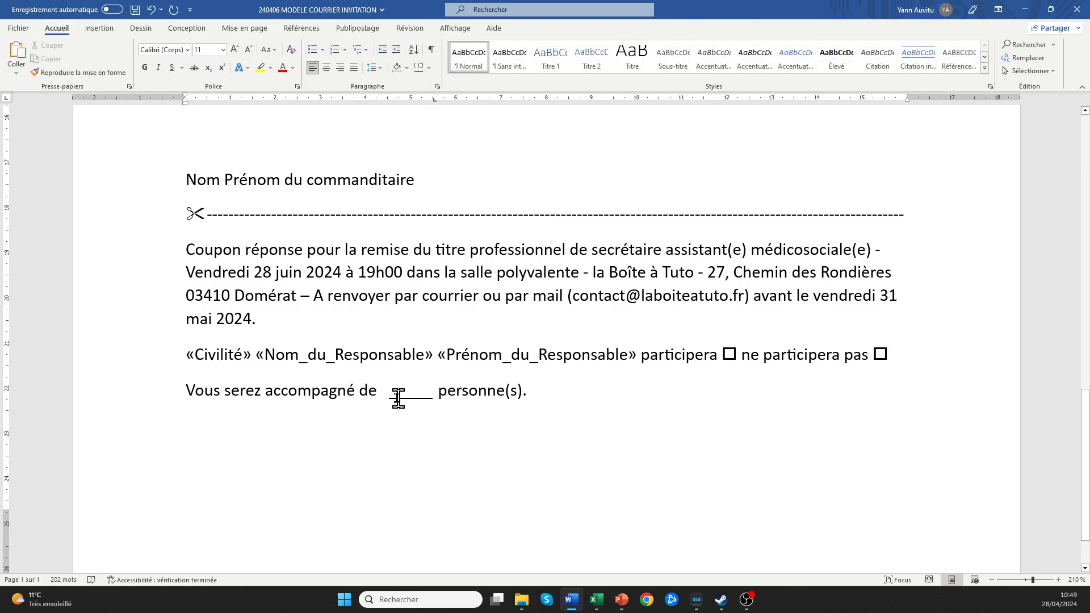
left_click(432, 51)
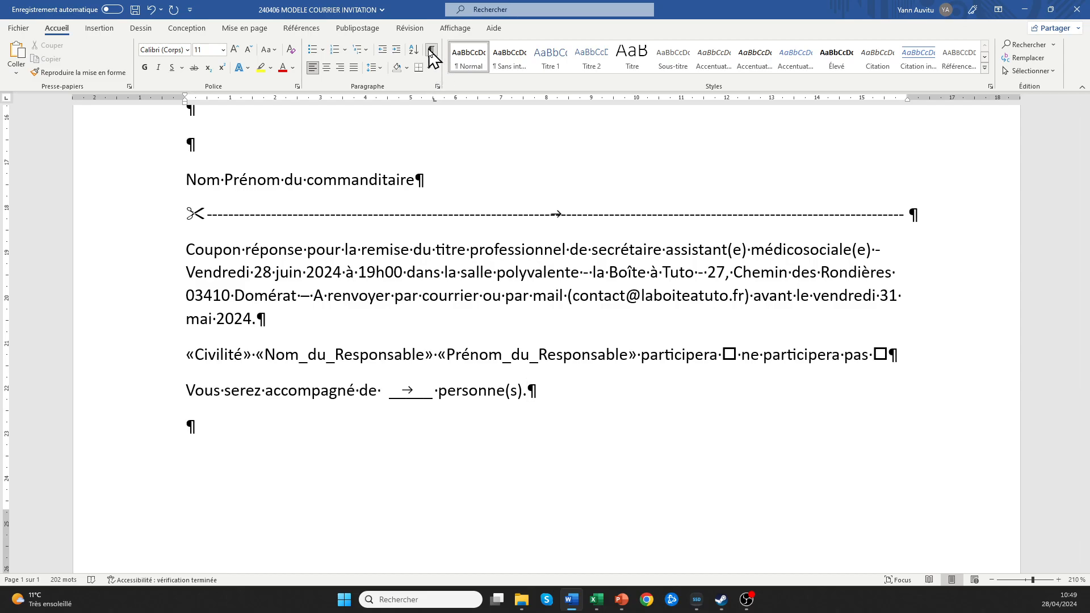
left_click(198, 428)
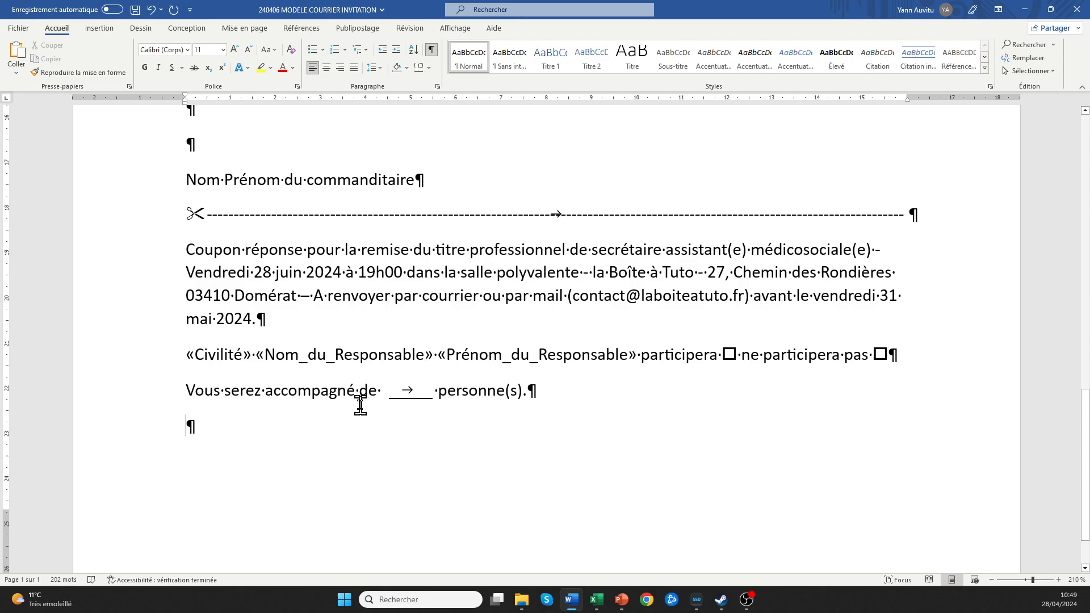
scroll(361, 405, "up", 10)
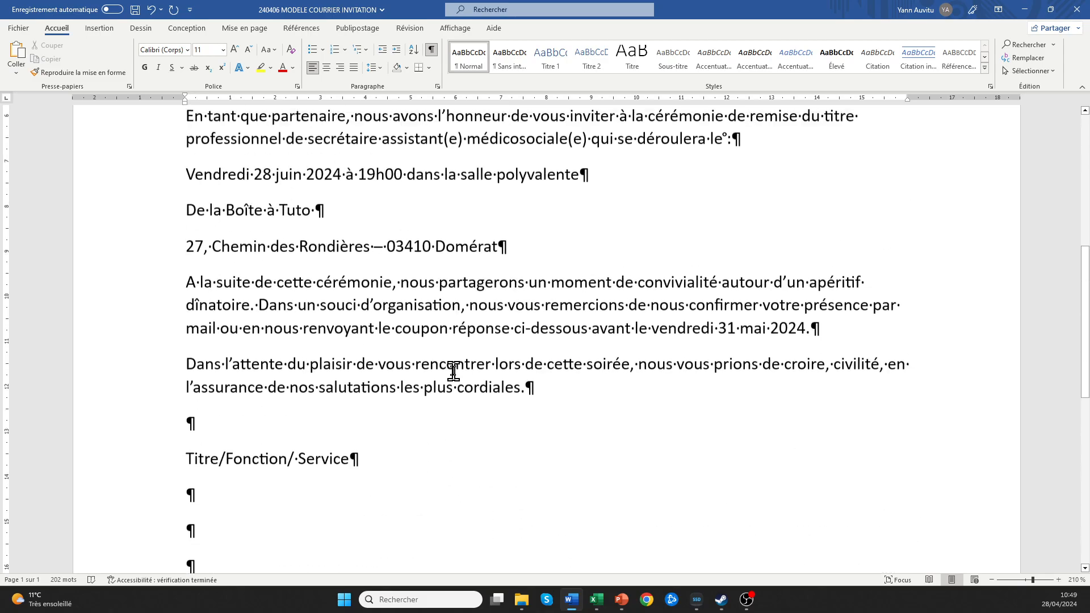
Type 'Merci de nous préciser vos intolérances alimentaires :' with an underlined blank to a 15,5 cm tab stop.
scroll(454, 372, "down", 12)
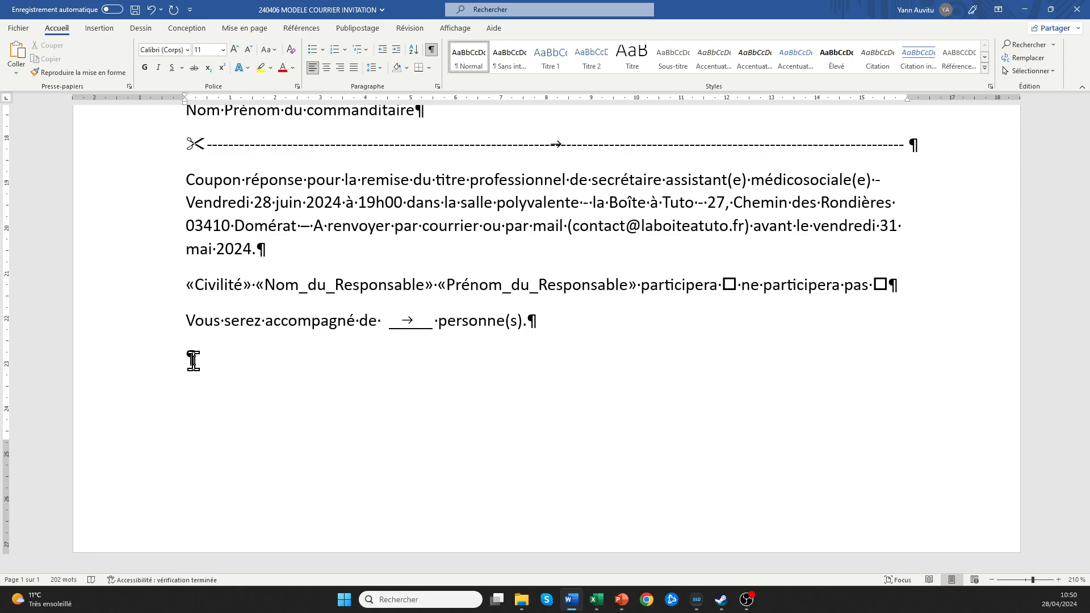
type("Merci de nous précis")
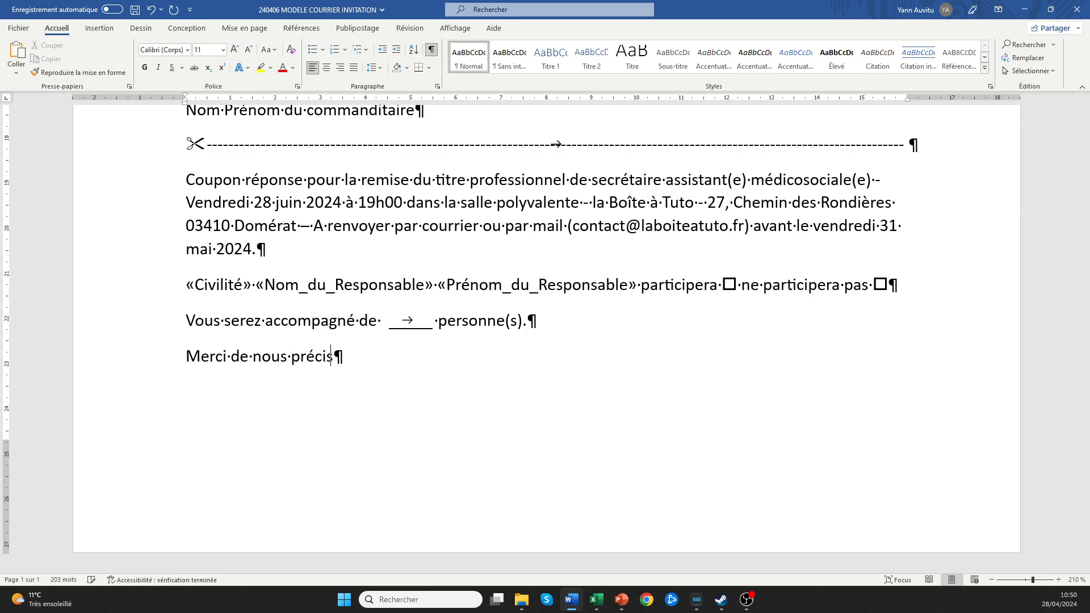
type("er vos intoléran")
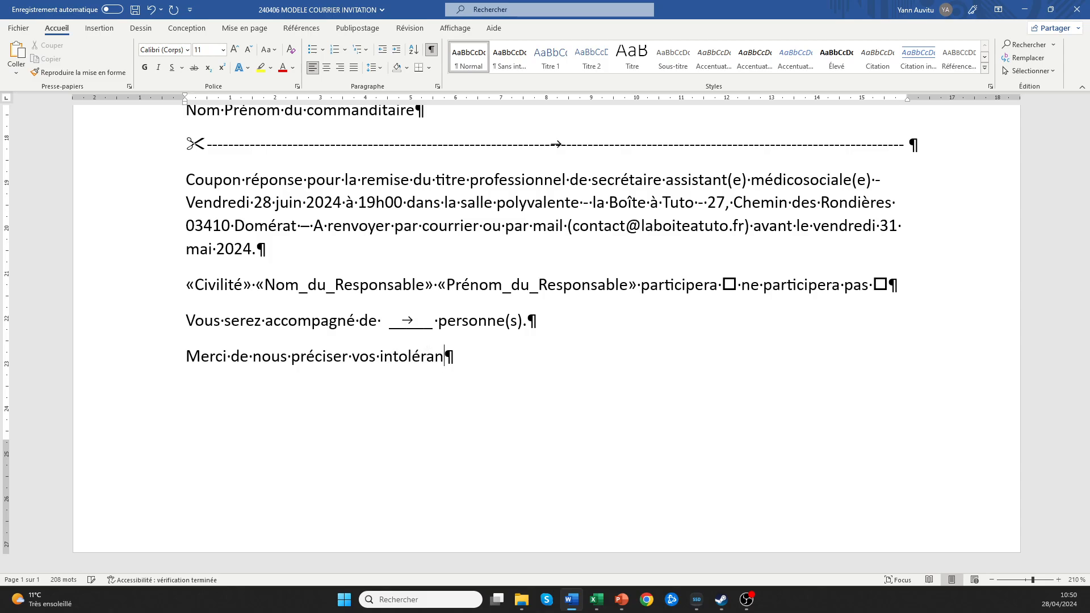
type("ces alimentaires :")
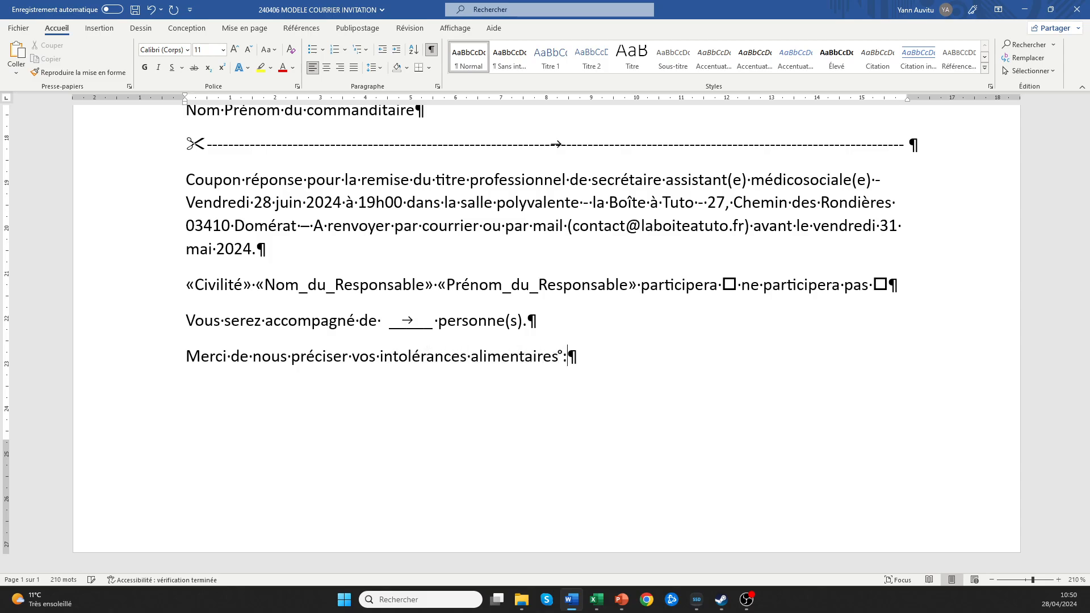
key("Tab")
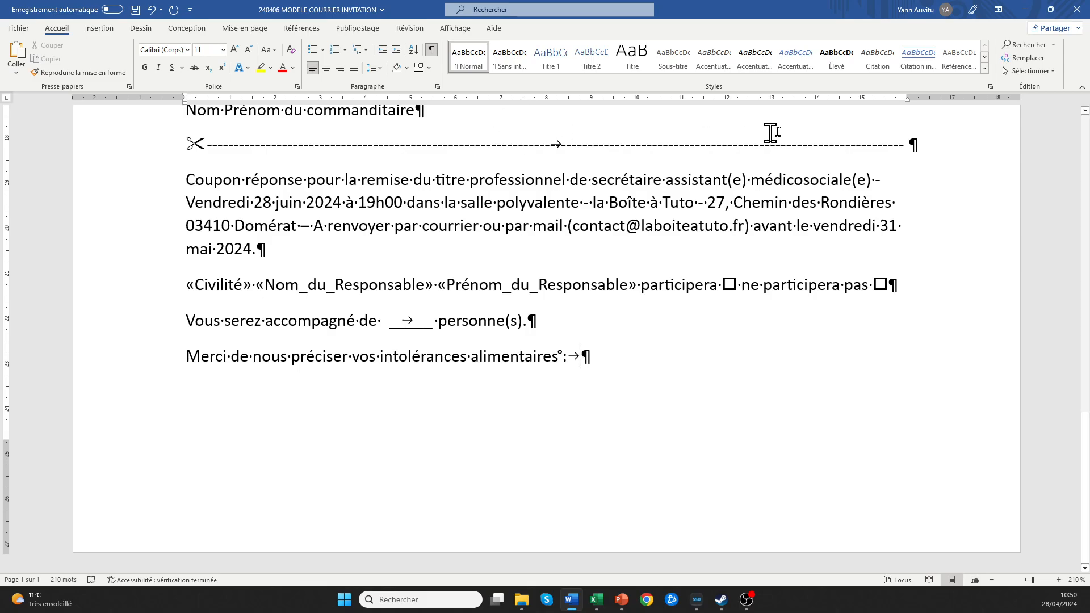
left_click(884, 101)
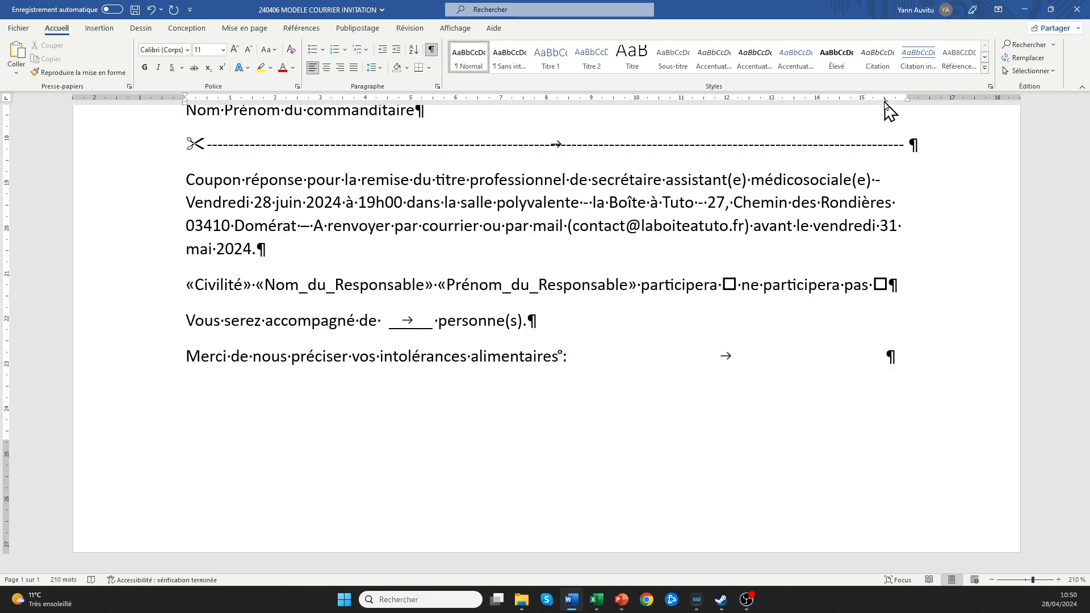
double_click(885, 101)
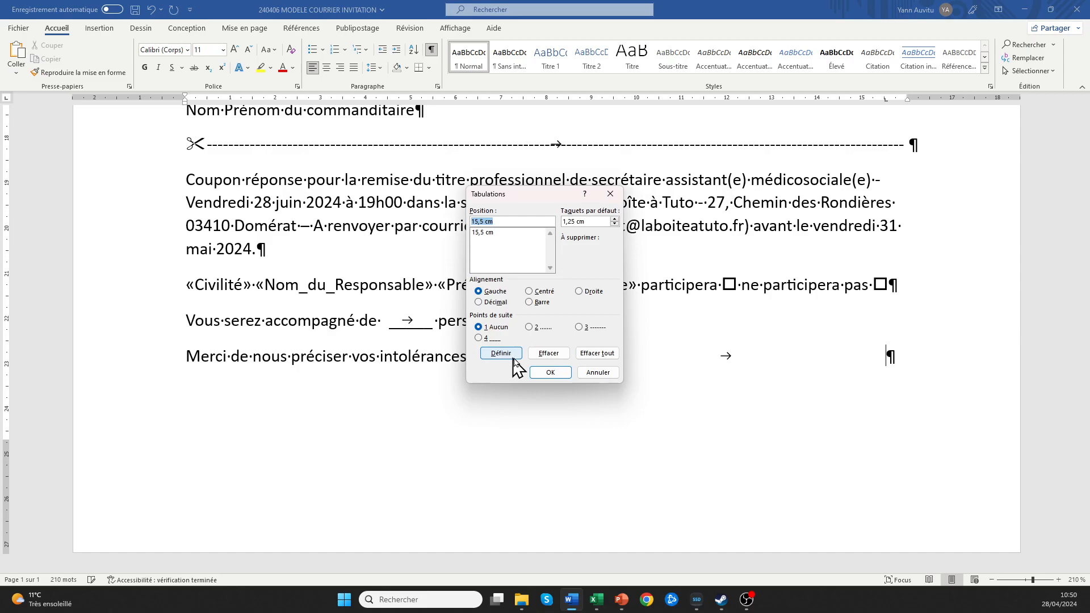
left_click(479, 337)
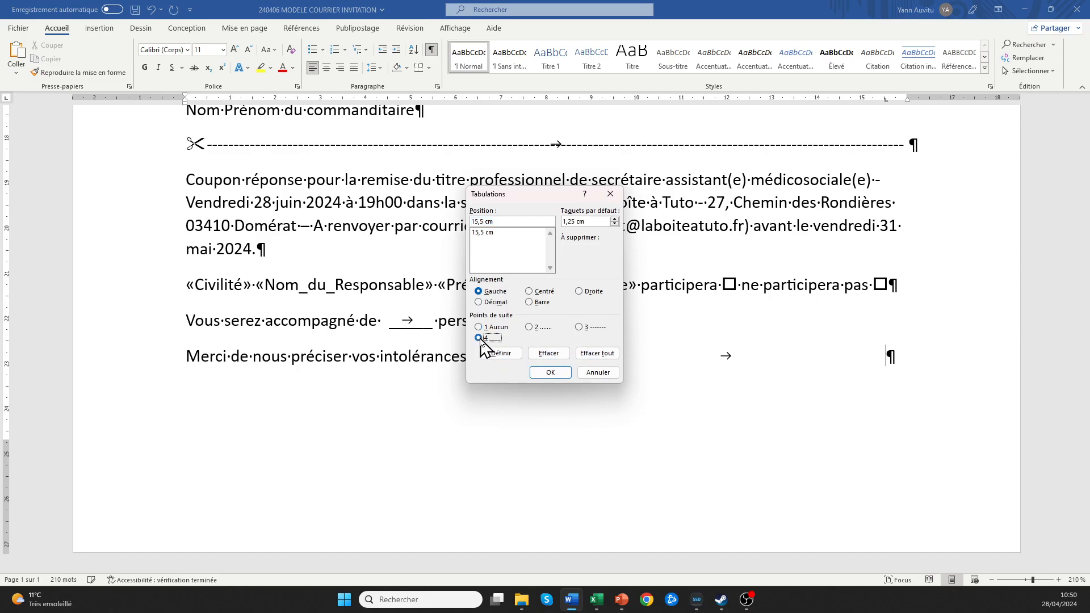
left_click(490, 233)
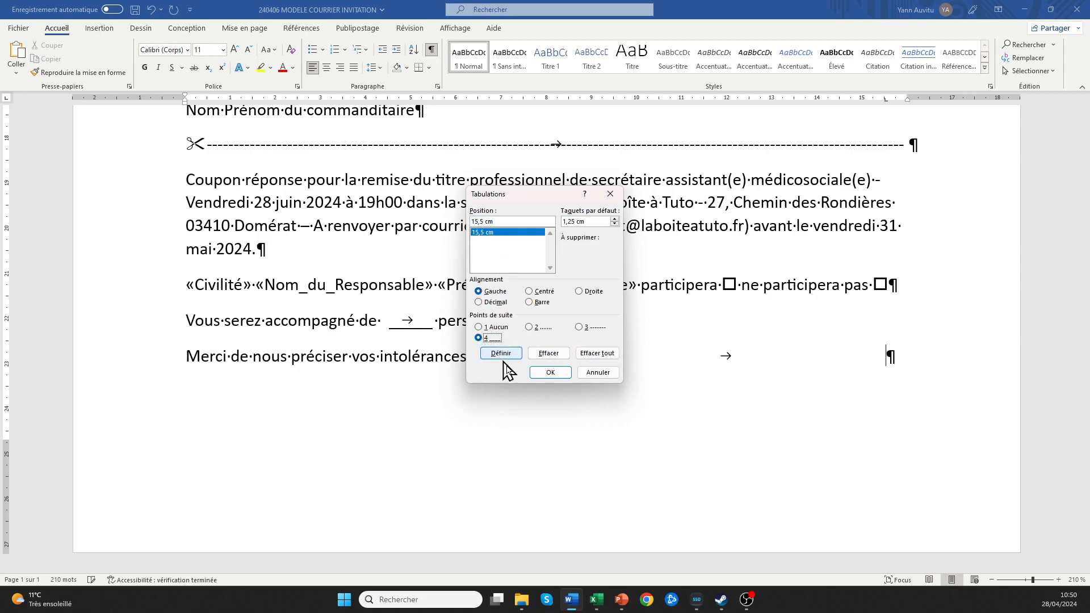
left_click(550, 374)
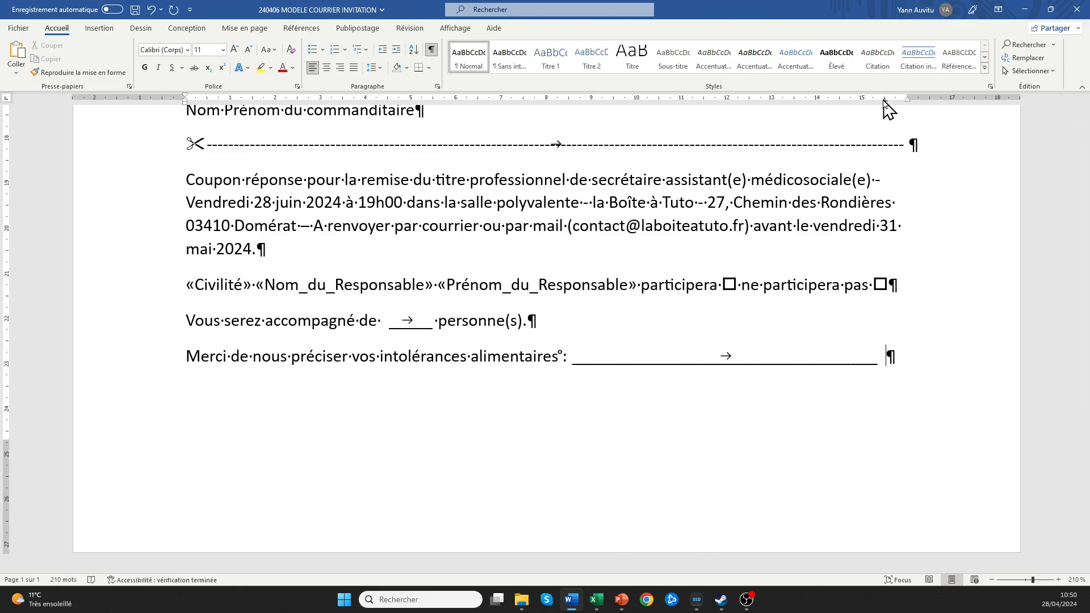
left_click_drag(885, 101, 903, 106)
Add a second full-width underlined answer line below the question.
key("Return")
key("Tab")
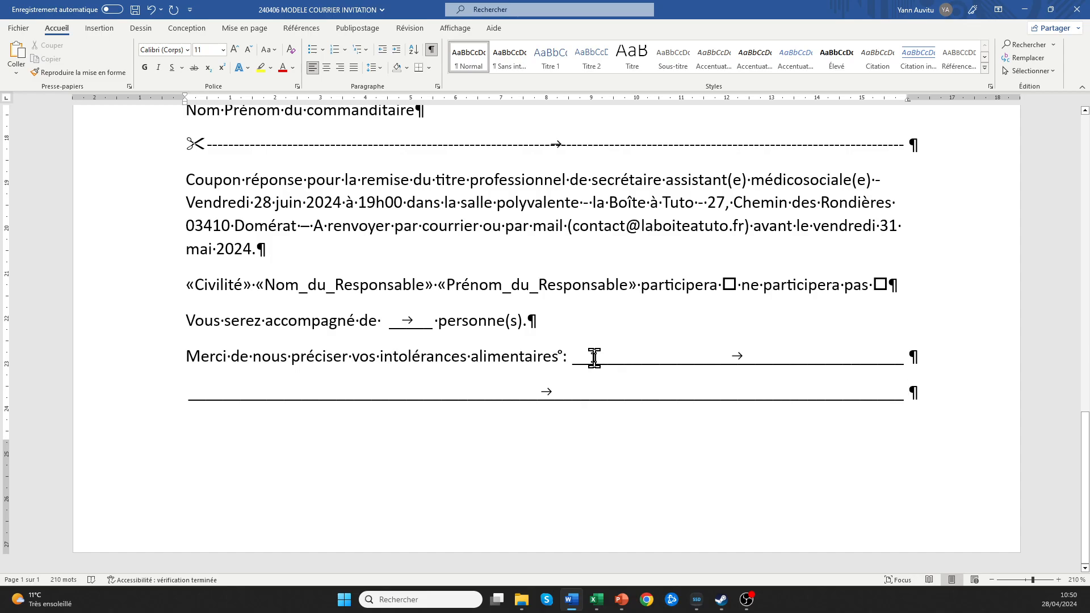
scroll(534, 346, "up", 7)
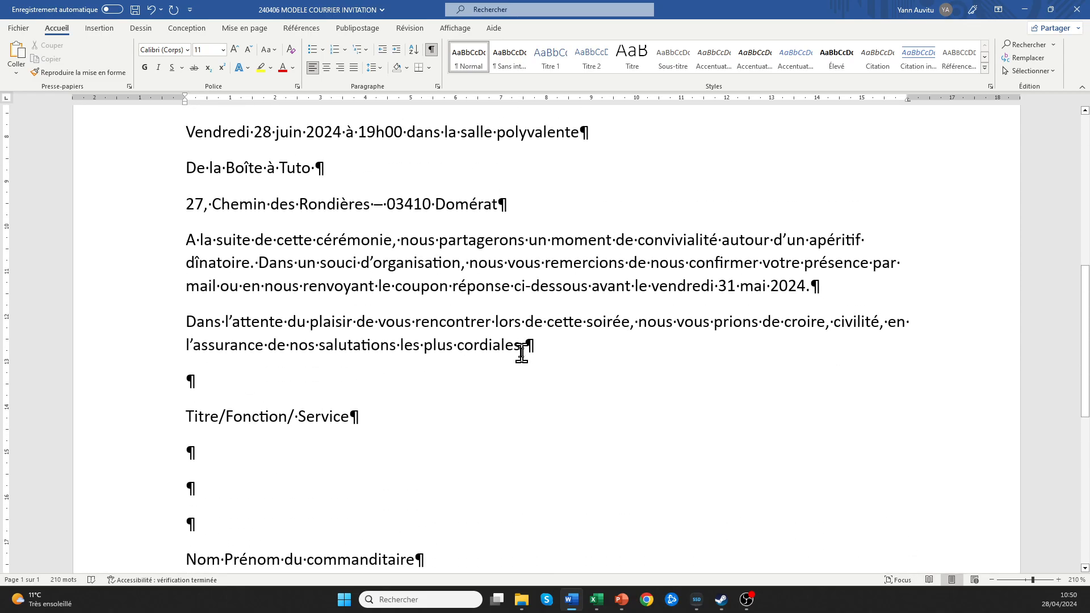
Insert the «Nom_de_lentreprise» merge field on the empty line below Ville.
scroll(521, 353, "down", 6)
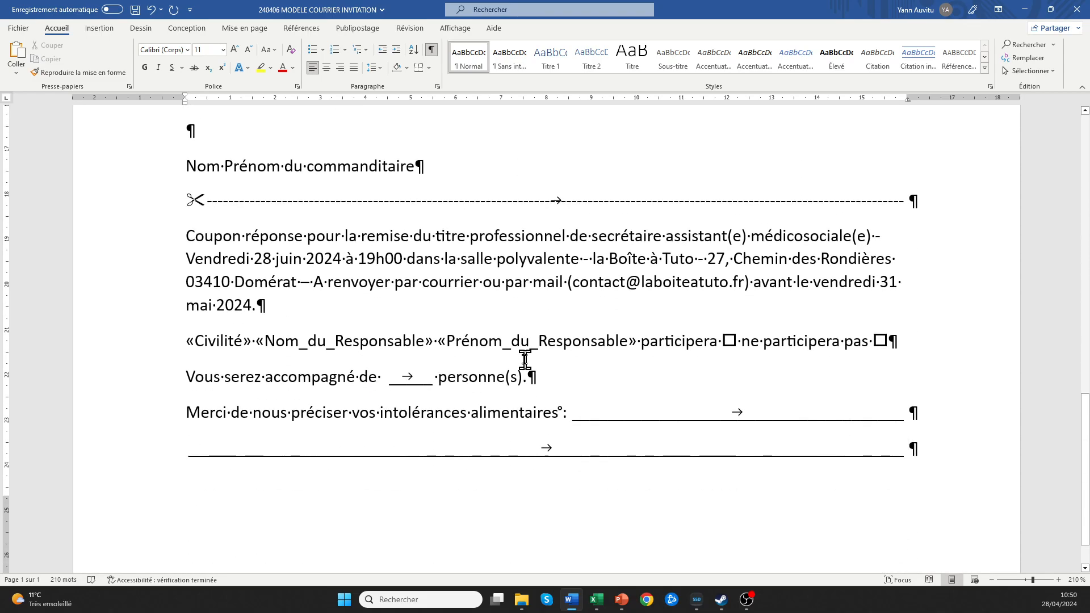
scroll(445, 350, "up", 14)
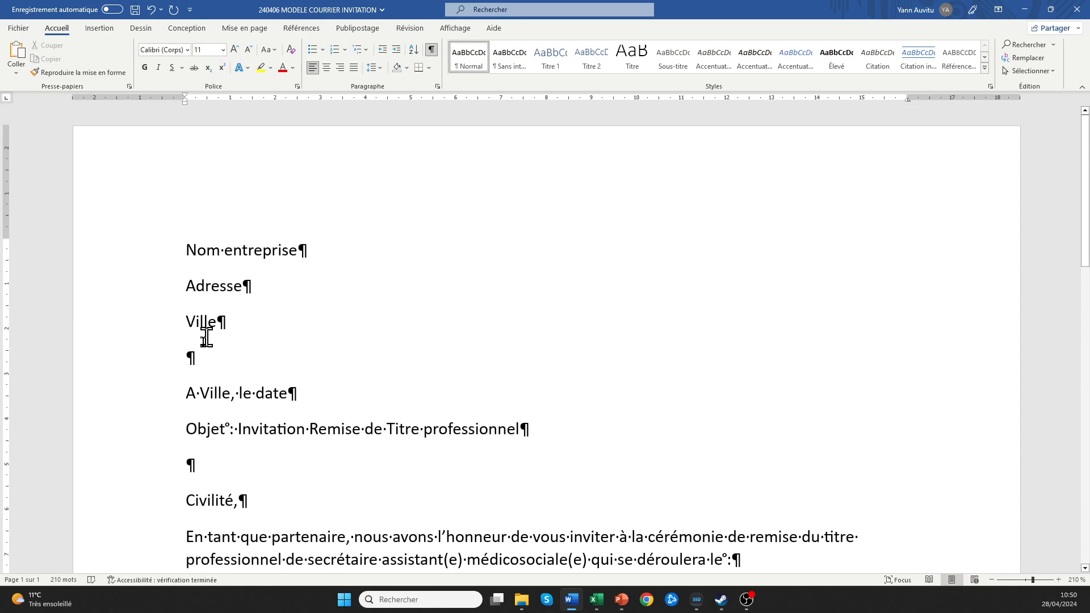
left_click(219, 356)
left_click(96, 29)
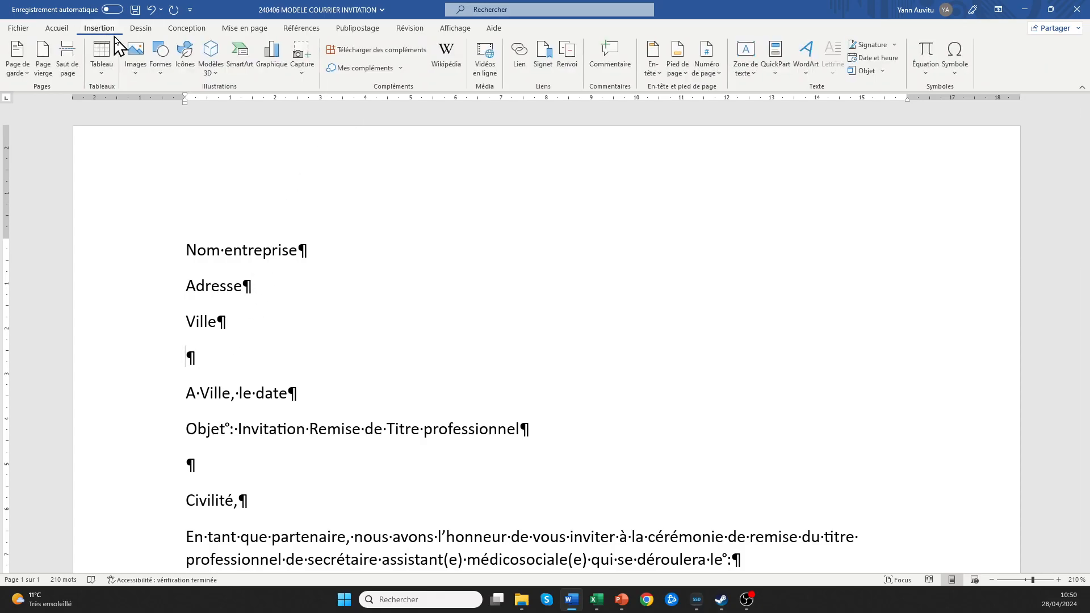
left_click(55, 31)
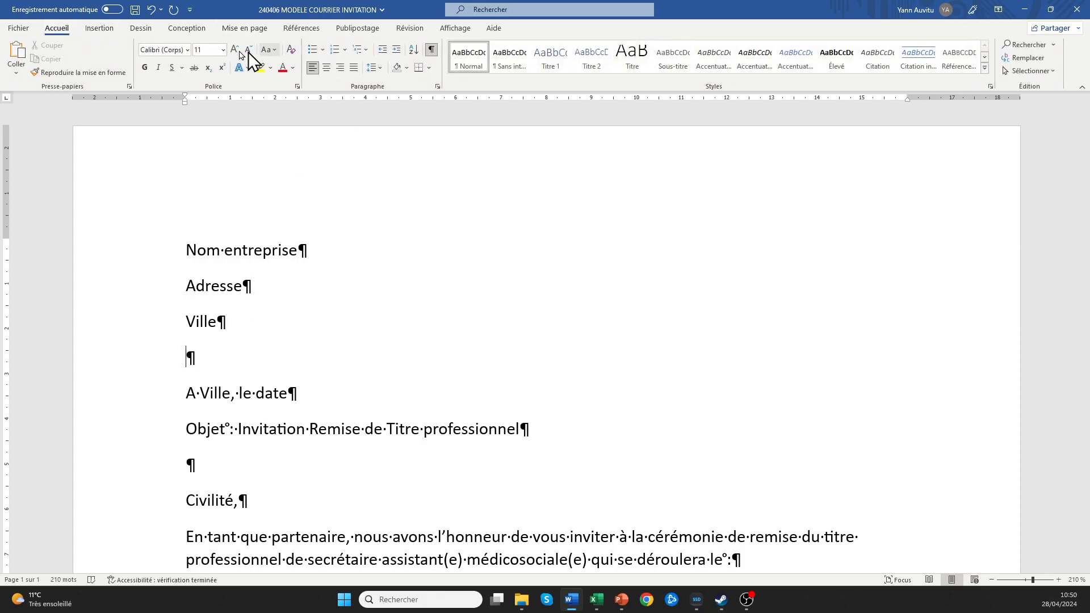
left_click(360, 31)
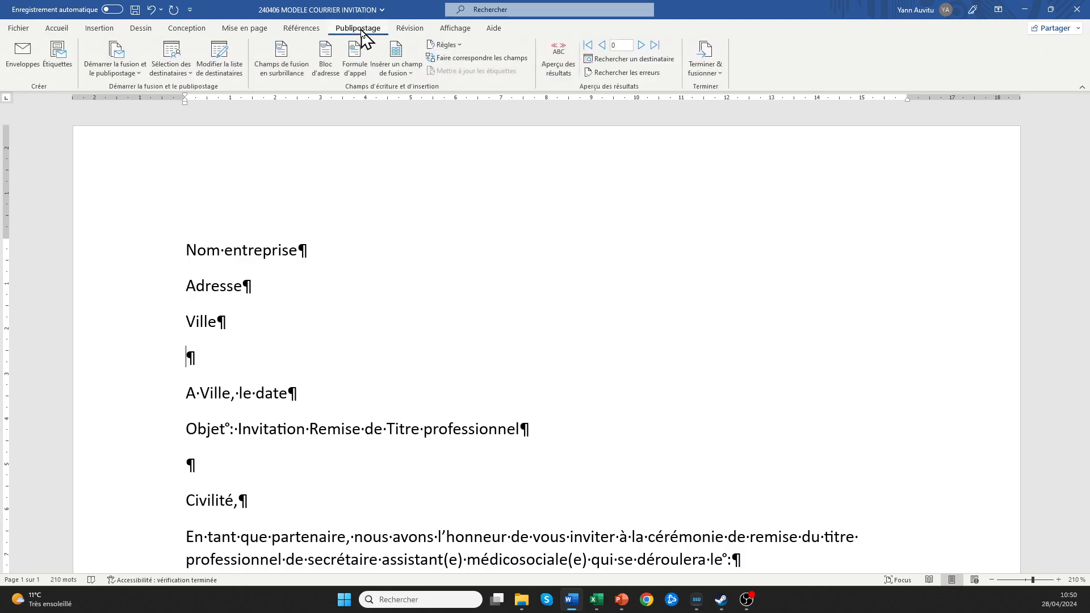
left_click(412, 76)
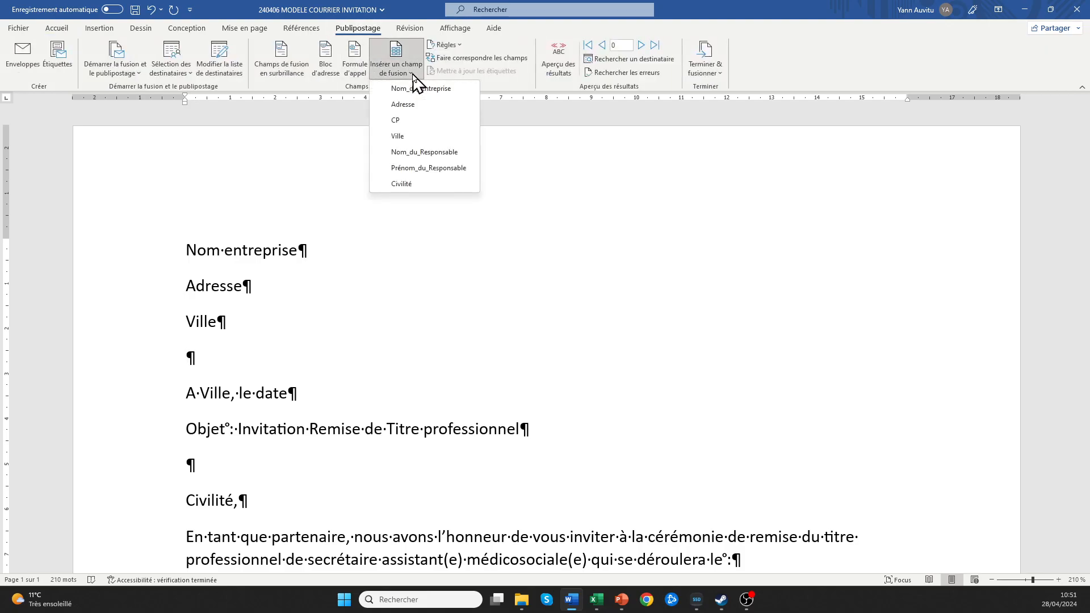
left_click(418, 89)
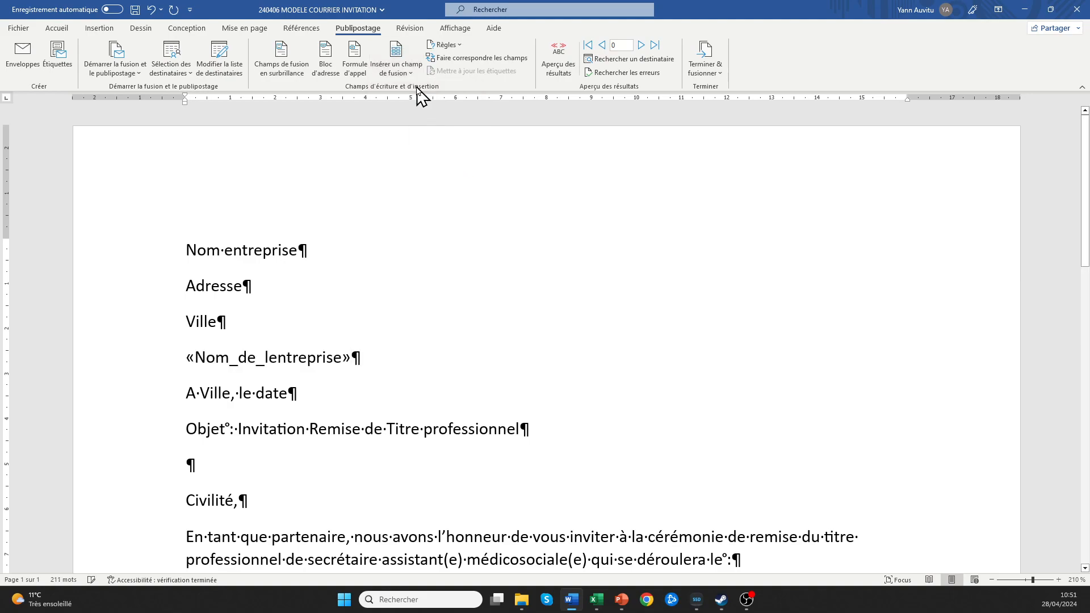
Add an 'A l'attention de' line with «Civilité» and «Prénom_du_Responsable» merge fields.
key("Return")
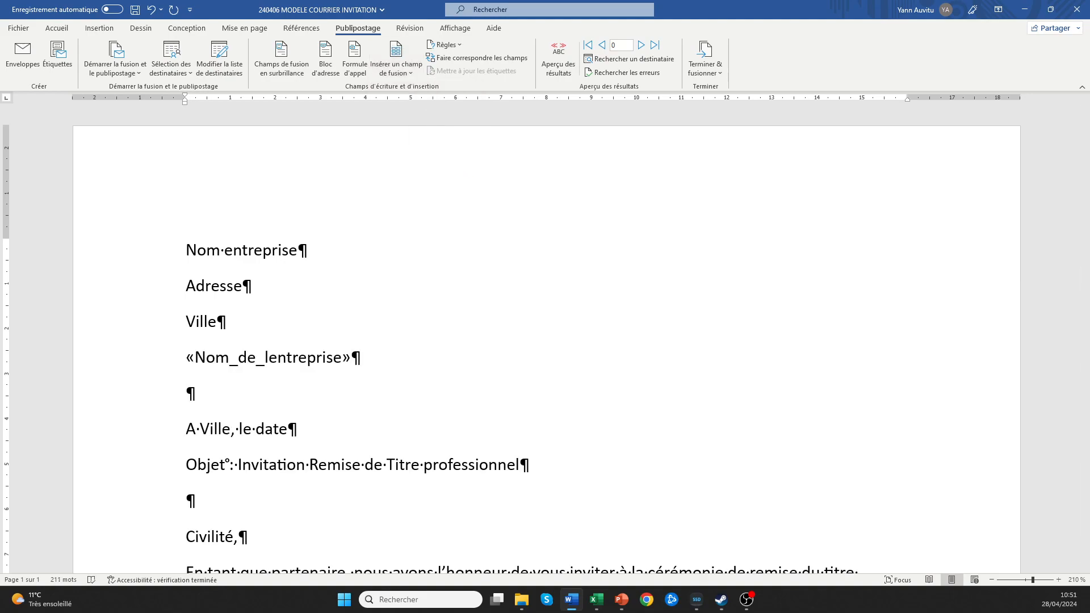
type("A l'attention de")
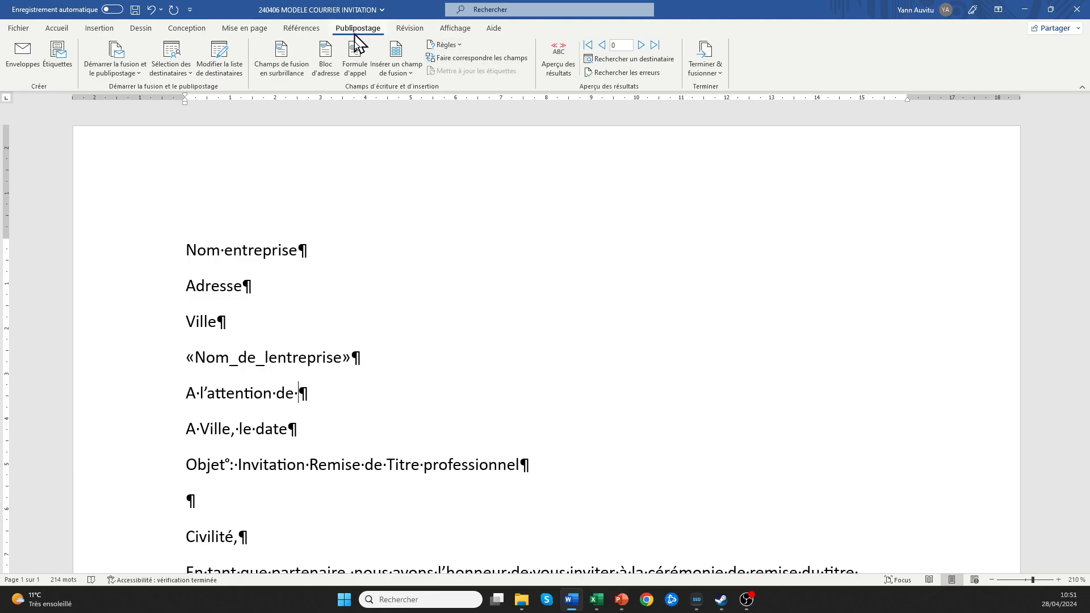
left_click(407, 72)
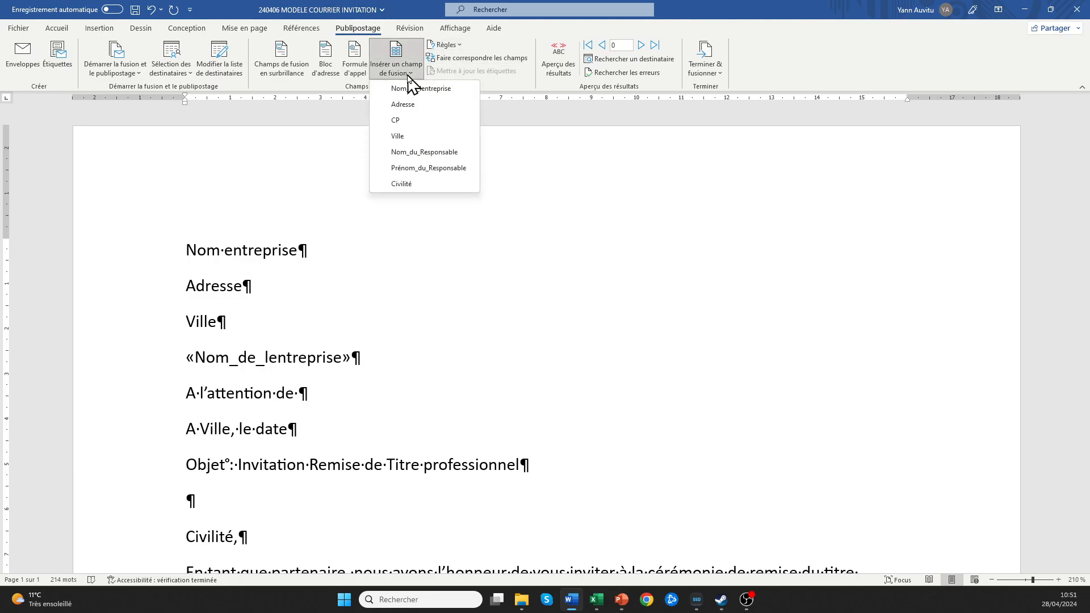
left_click(404, 184)
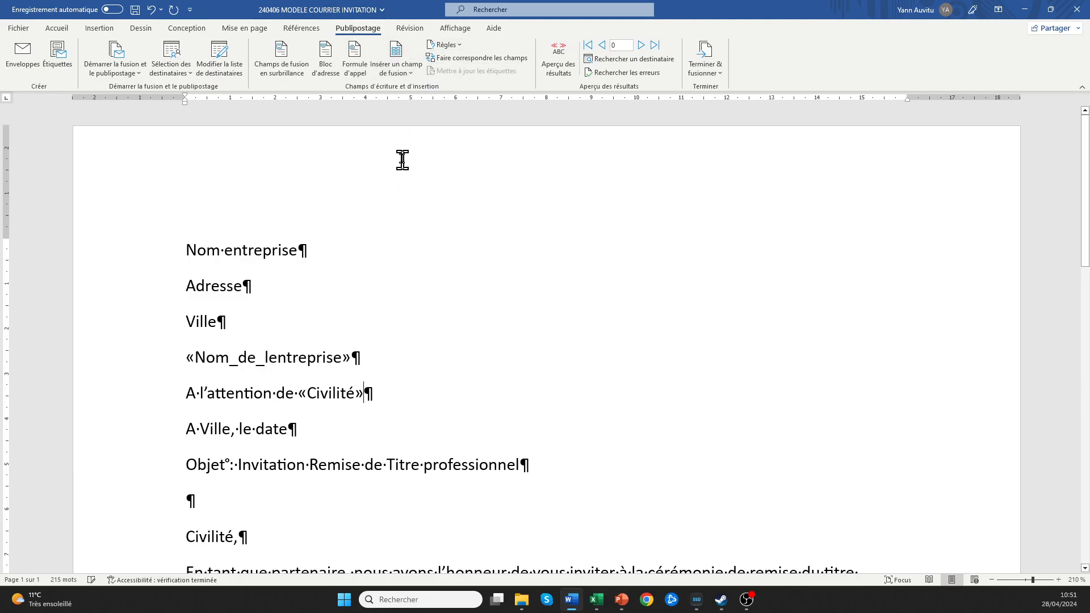
left_click(409, 72)
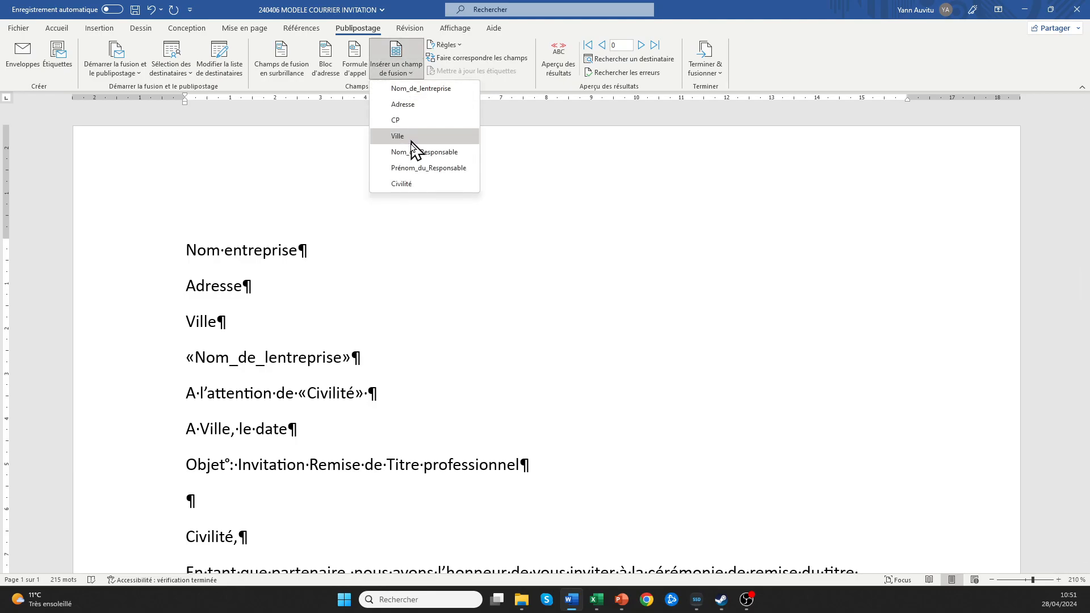
left_click(407, 73)
left_click(413, 165)
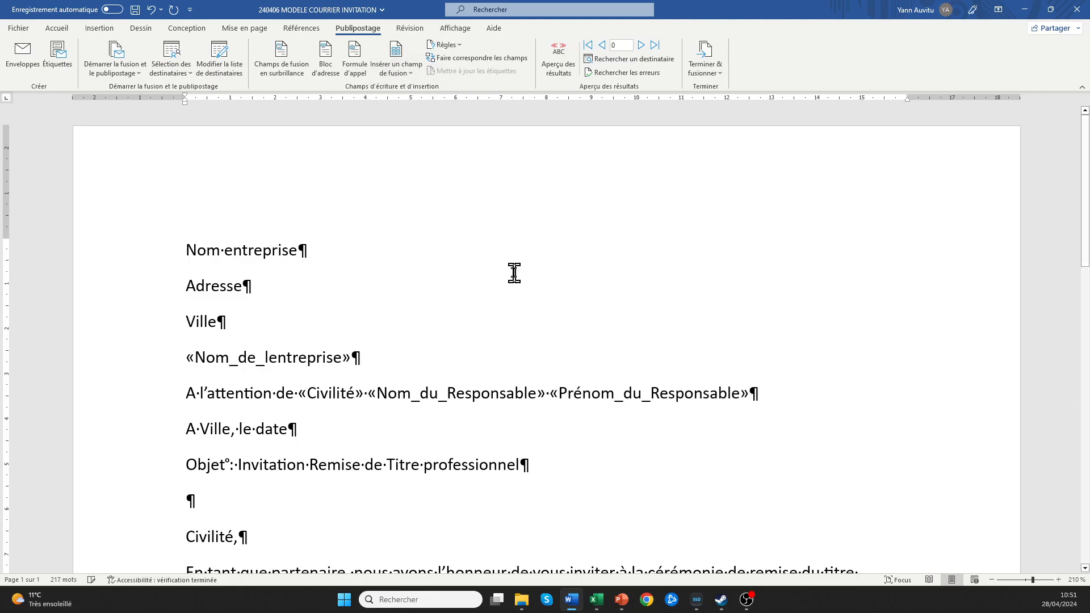
key("Return")
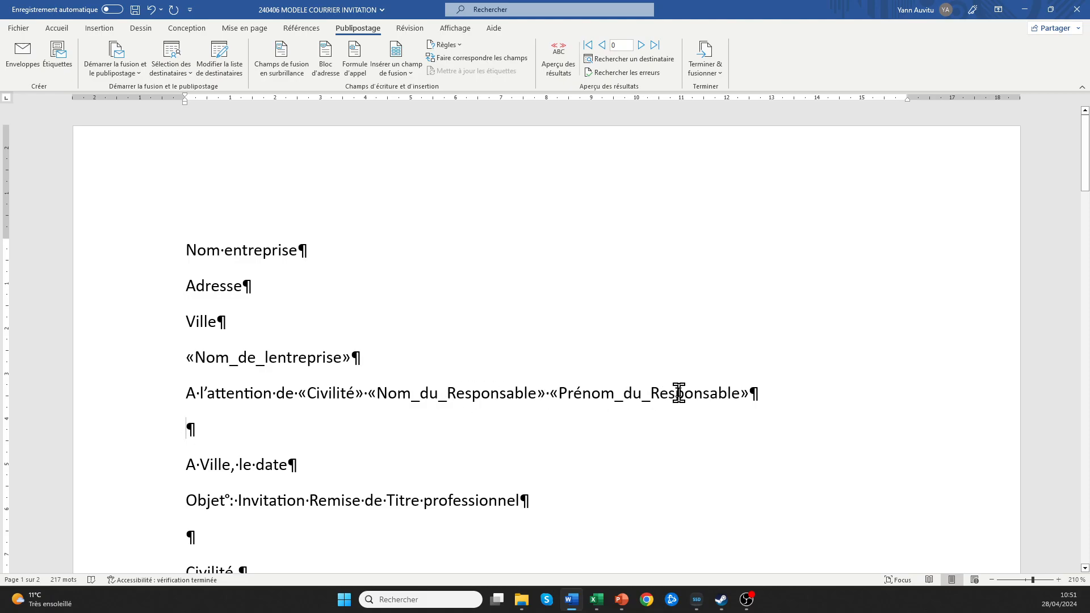
Put the «Adresse» merge field on its own line, replacing a mistakenly inserted «CP».
left_click(409, 73)
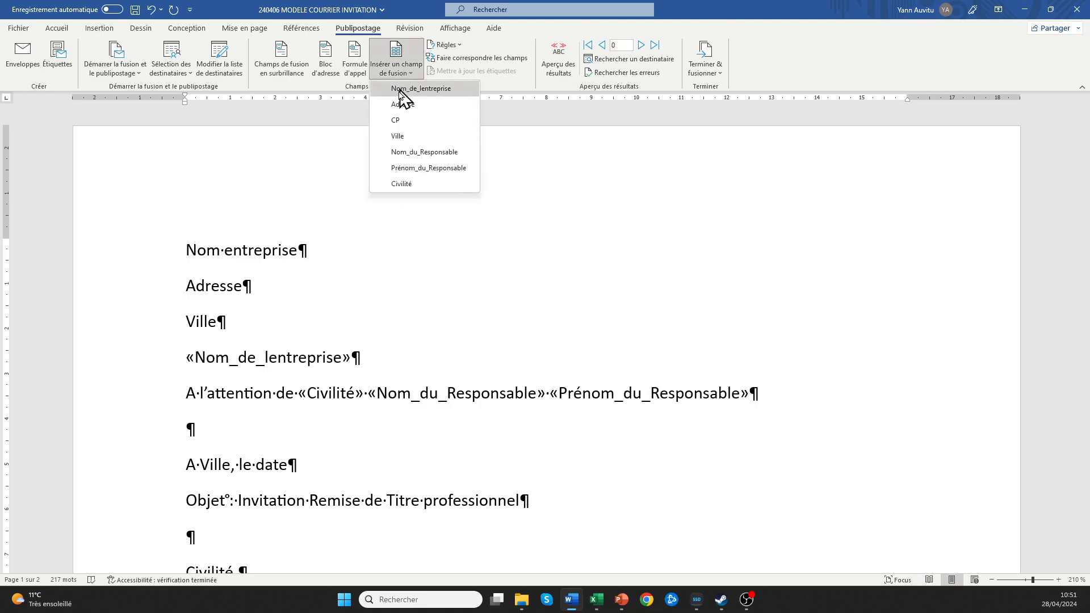
left_click(399, 120)
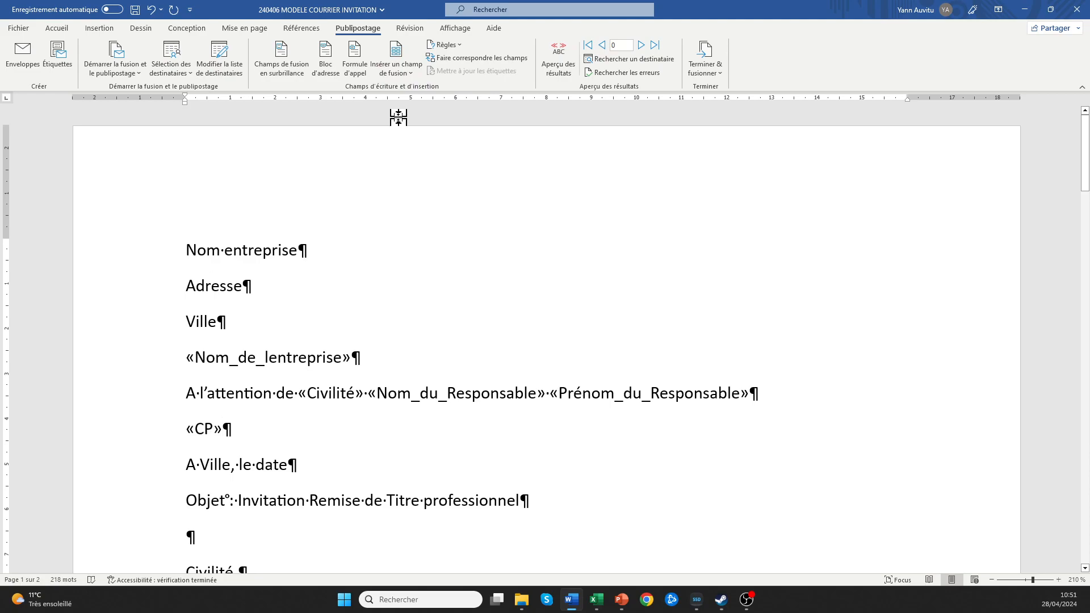
key("BackSpace")
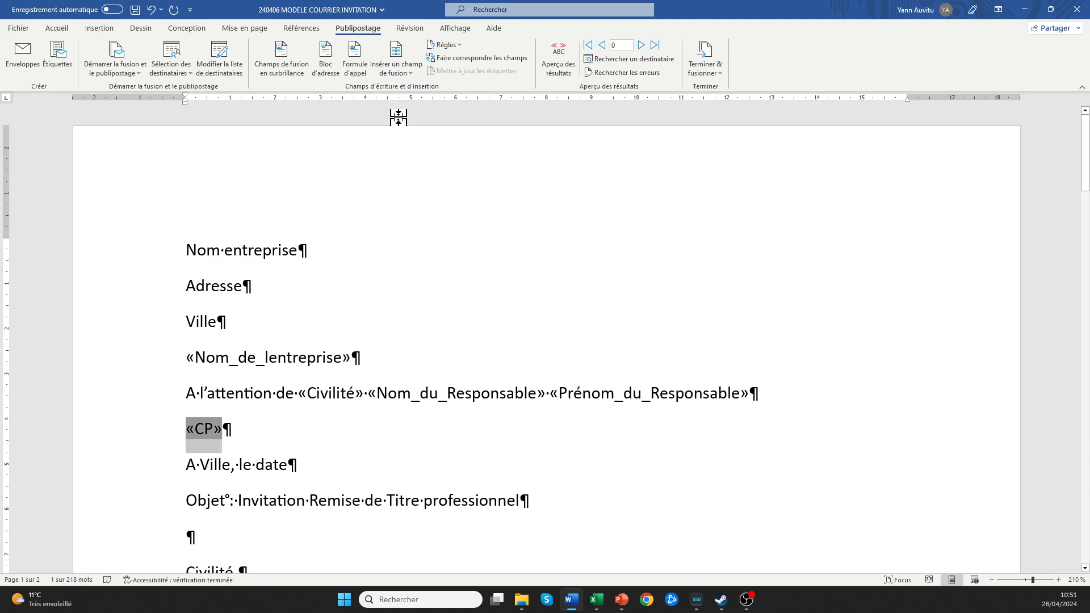
key("BackSpace")
left_click(408, 79)
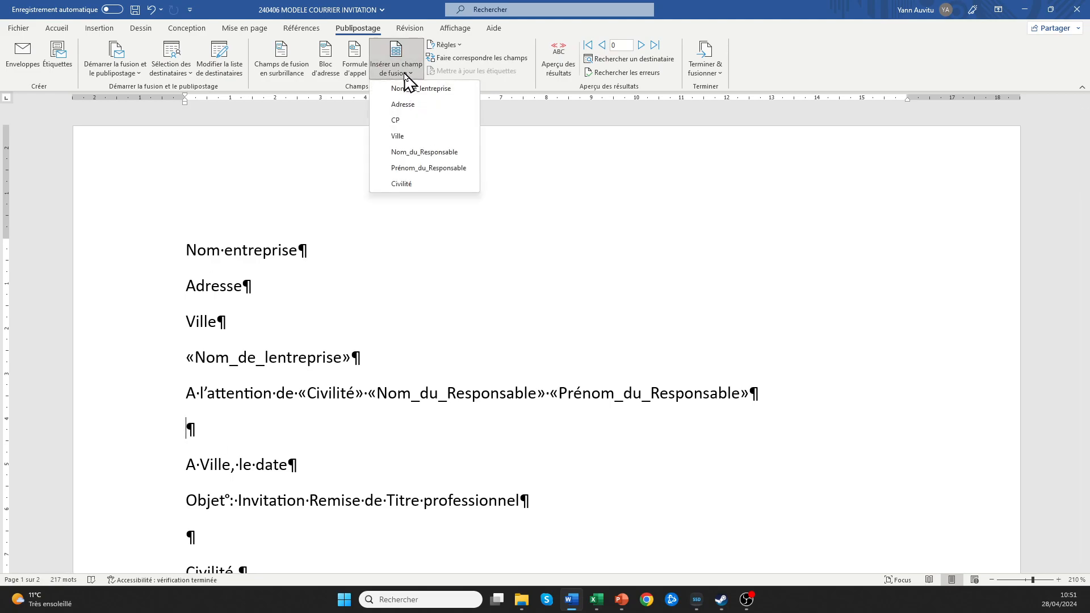
left_click(405, 105)
key("Return")
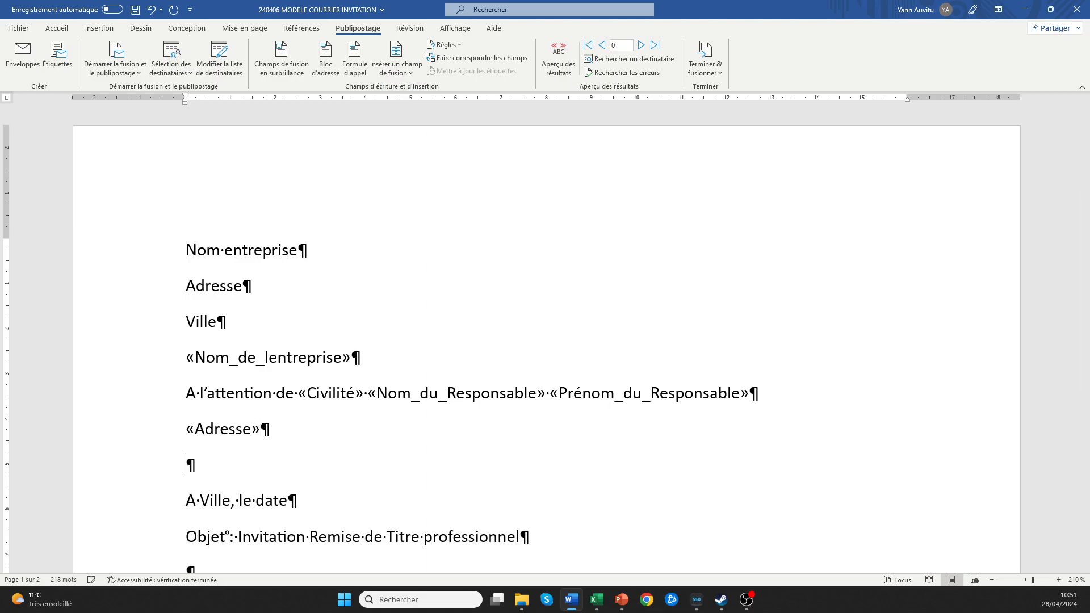
Add «CP» «Ville» on the next line, then empty lines after it and after the date line.
left_click(409, 76)
left_click(397, 120)
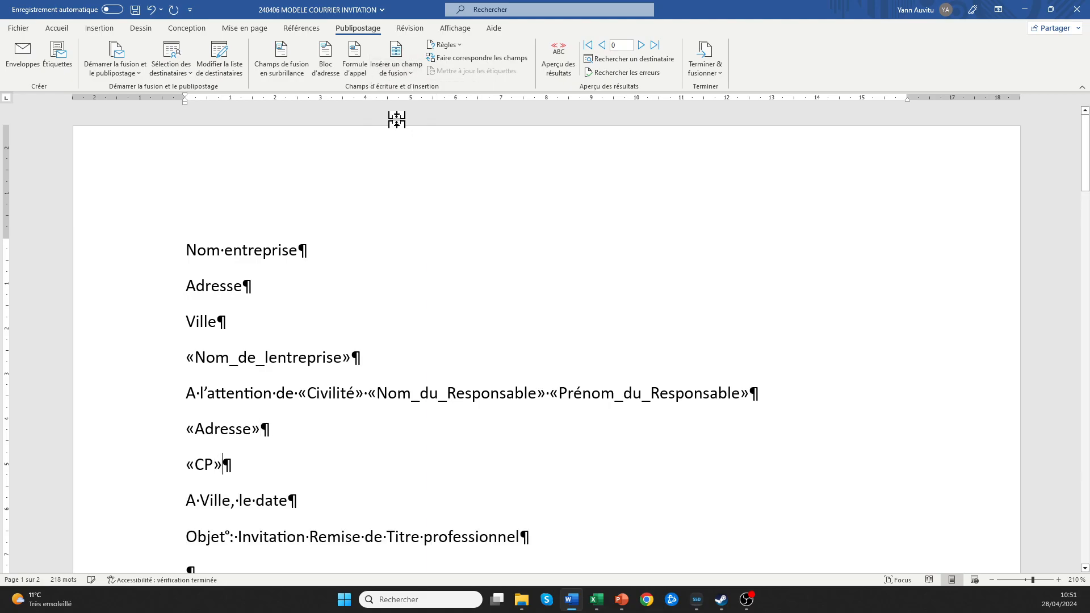
left_click(409, 79)
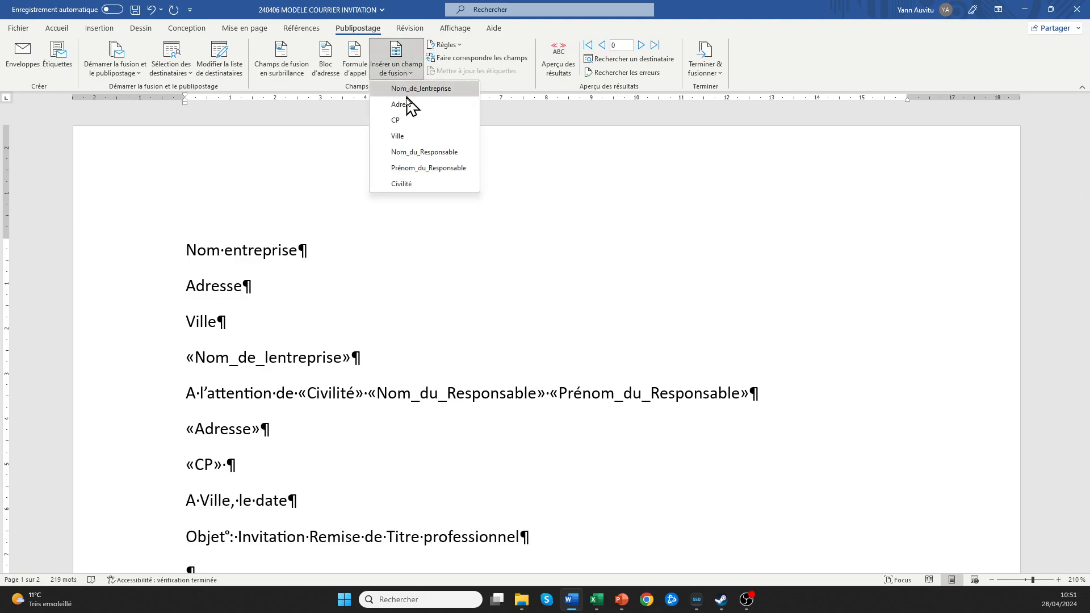
left_click(398, 137)
key("Return")
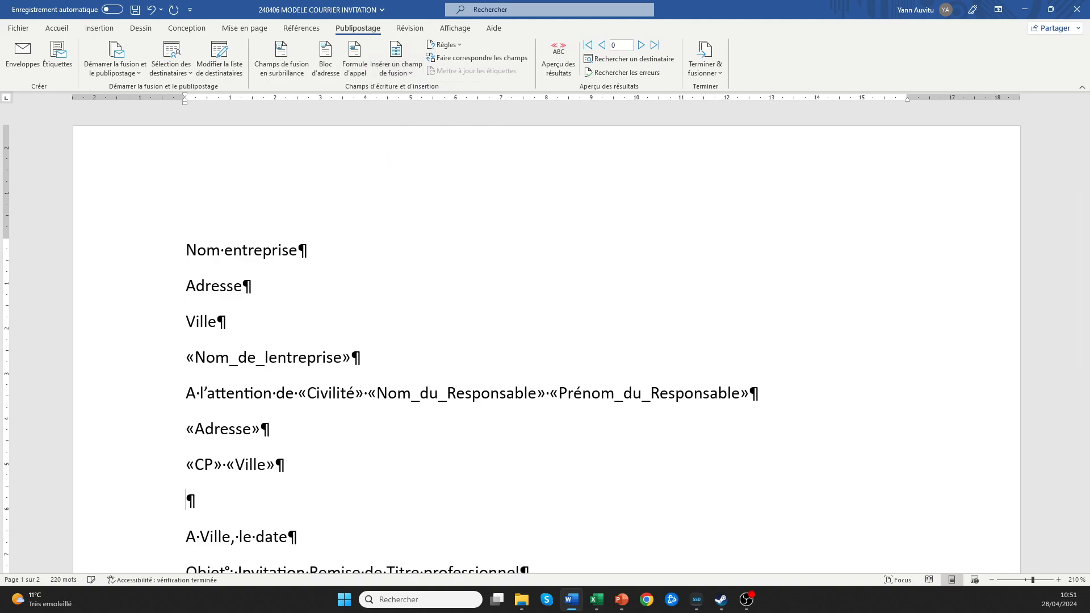
scroll(390, 187, "down", 4)
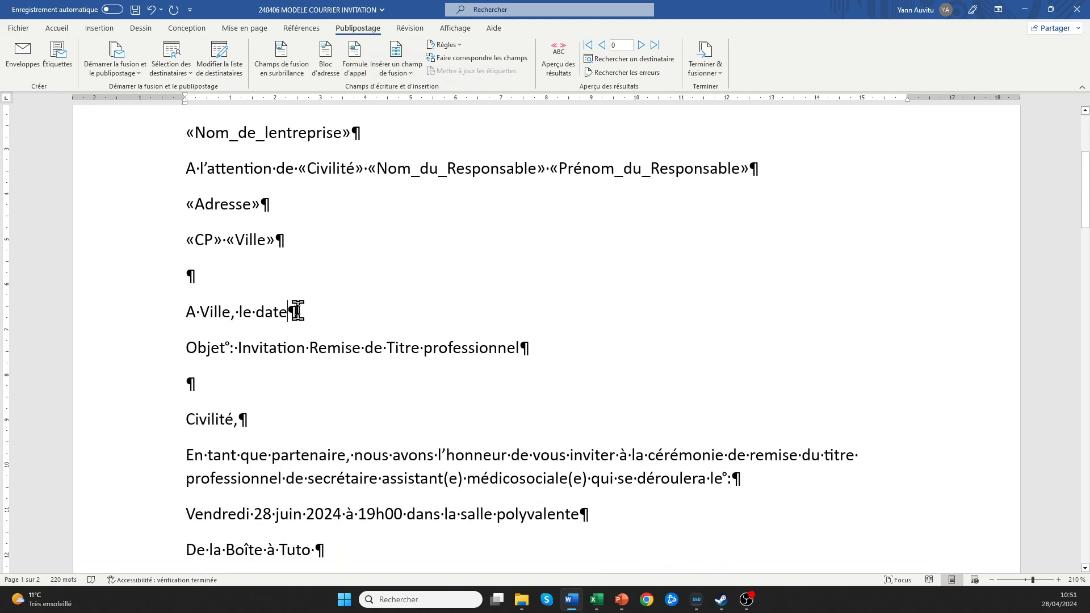
key("Return")
Review the letter, then select the merge-field address block down to the 'A Ville, le date' line.
scroll(336, 331, "down", 7)
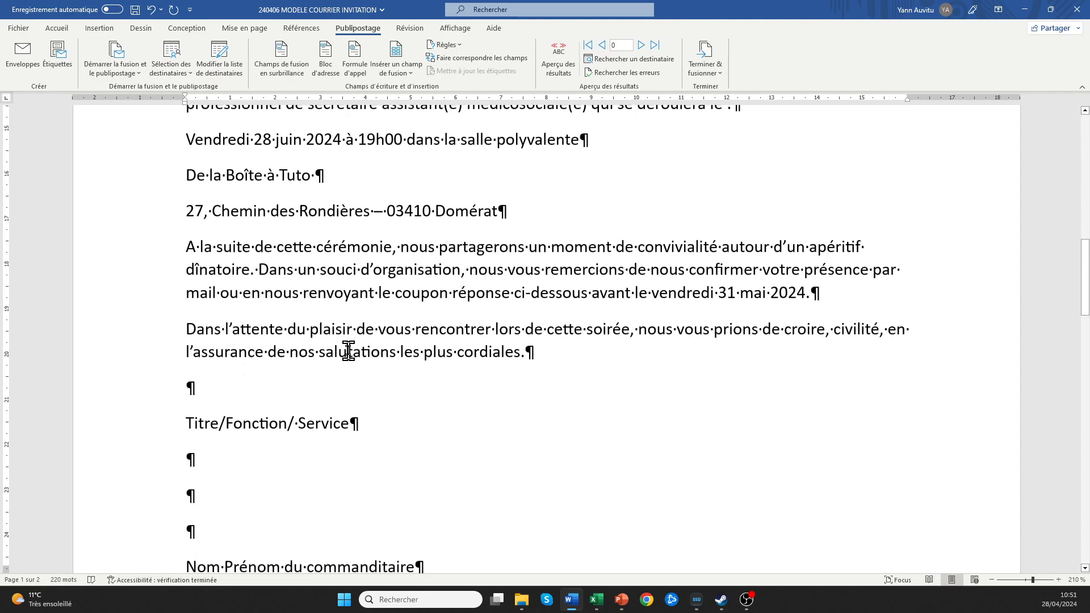
scroll(348, 350, "down", 7)
scroll(352, 347, "up", 12)
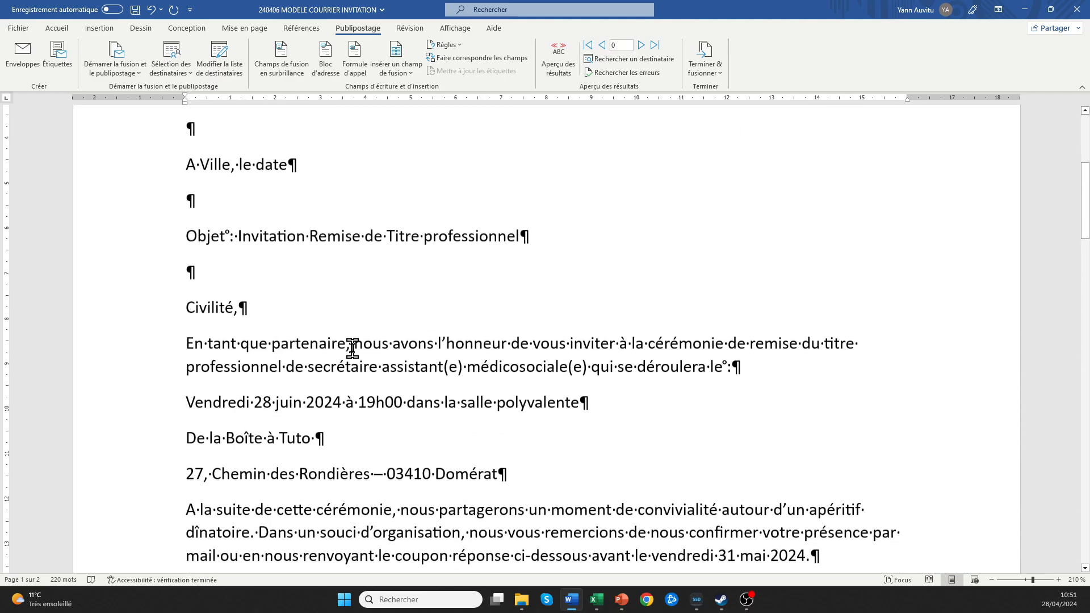
scroll(352, 348, "up", 6)
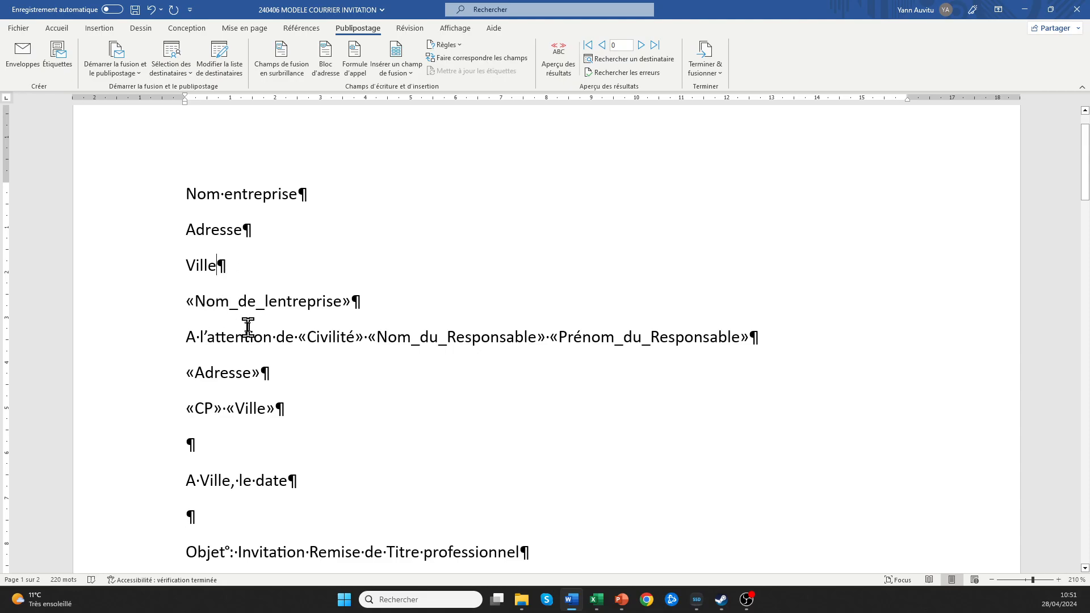
scroll(233, 310, "down", 3)
scroll(304, 327, "down", 20)
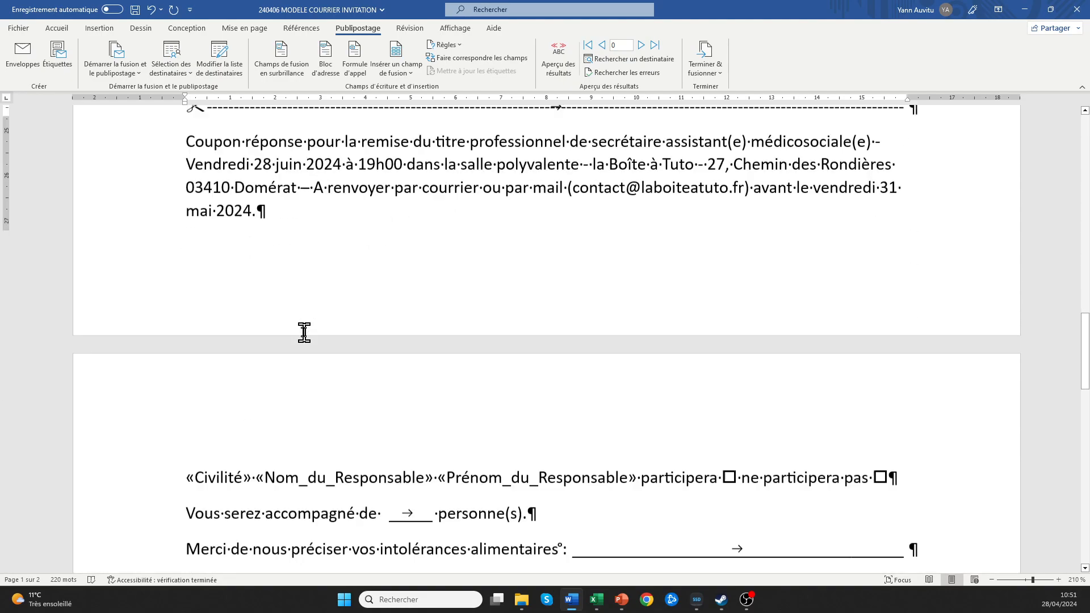
scroll(304, 334, "up", 4)
scroll(304, 335, "up", 4)
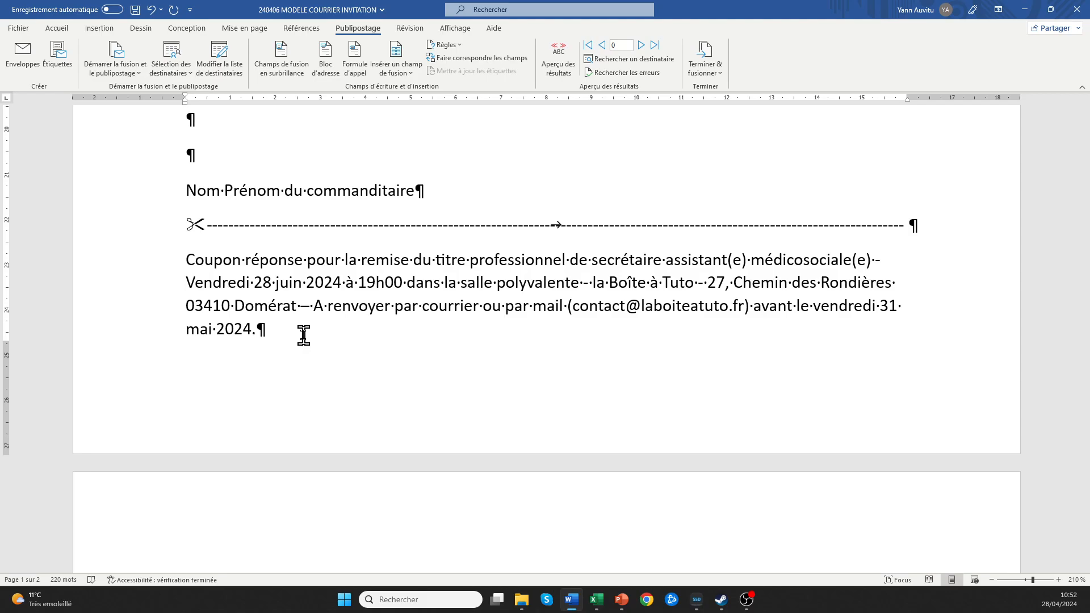
scroll(304, 336, "up", 12)
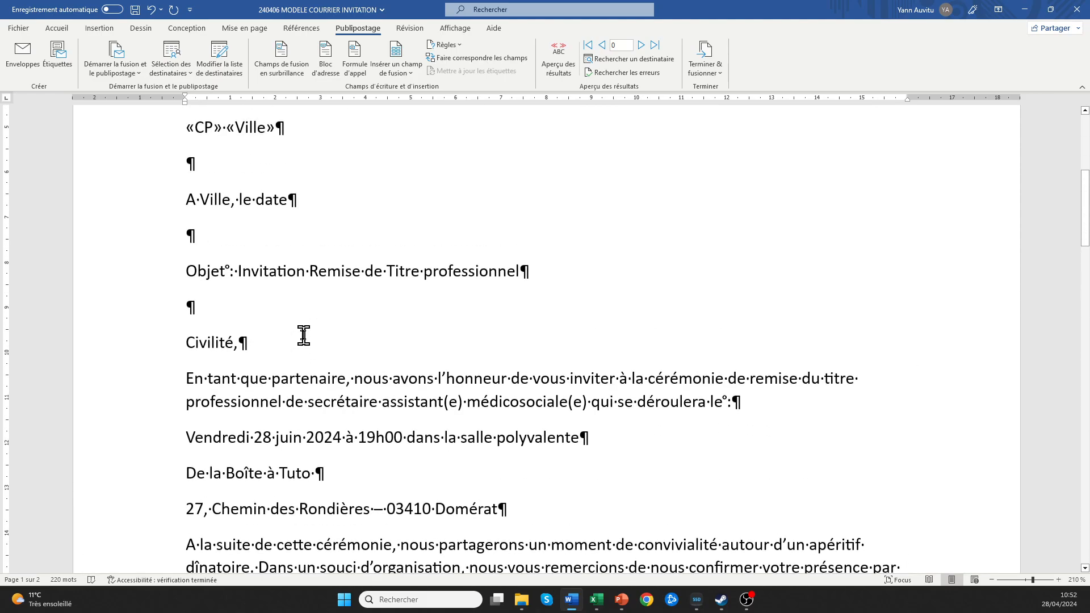
scroll(304, 336, "up", 5)
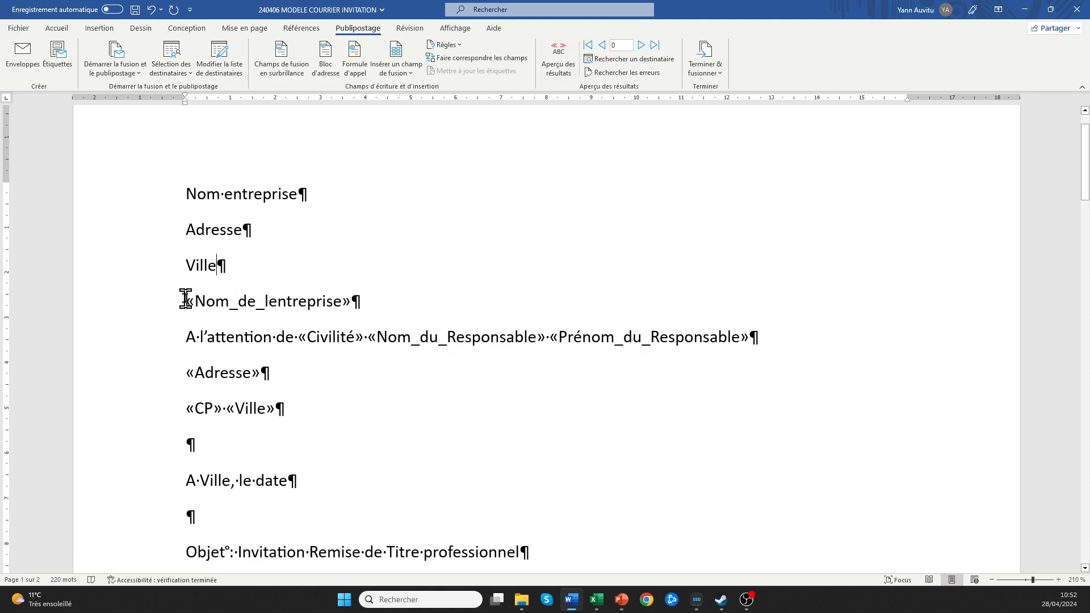
left_click_drag(186, 301, 296, 483)
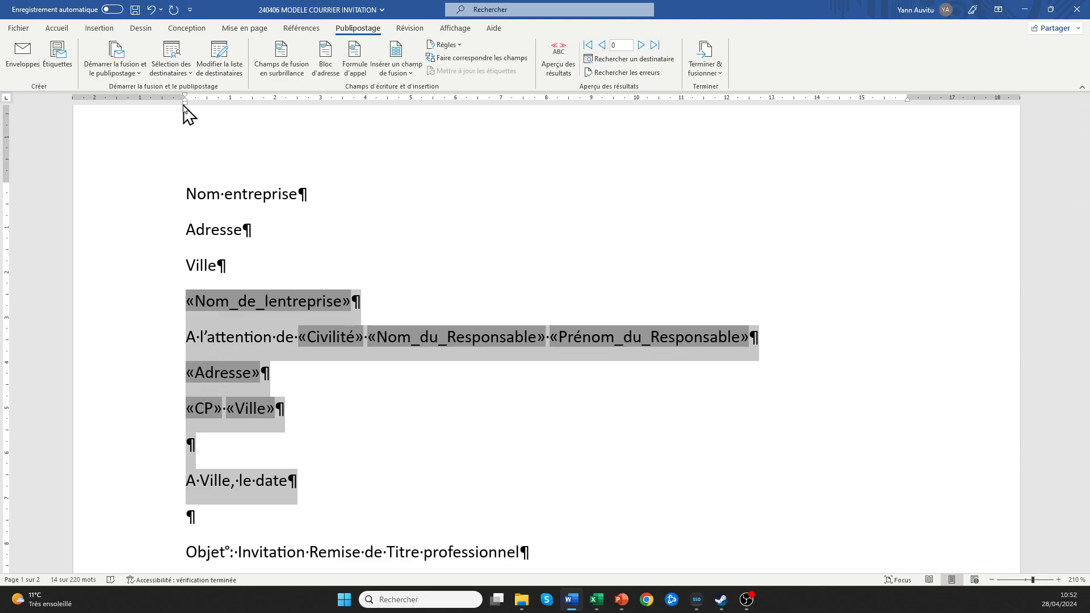
Move the address block's left indent right to about 10 cm using the ruler.
mouse_move(184, 106)
left_mouse_down()
mouse_move(465, 136)
mouse_move(612, 138)
mouse_move(572, 128)
left_mouse_up()
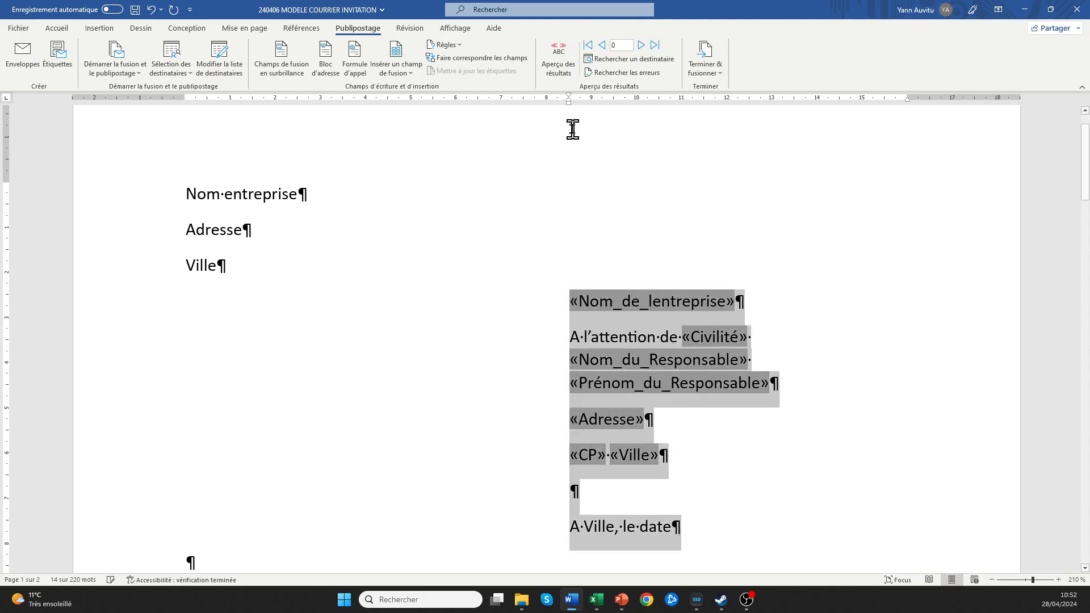
left_click(720, 440)
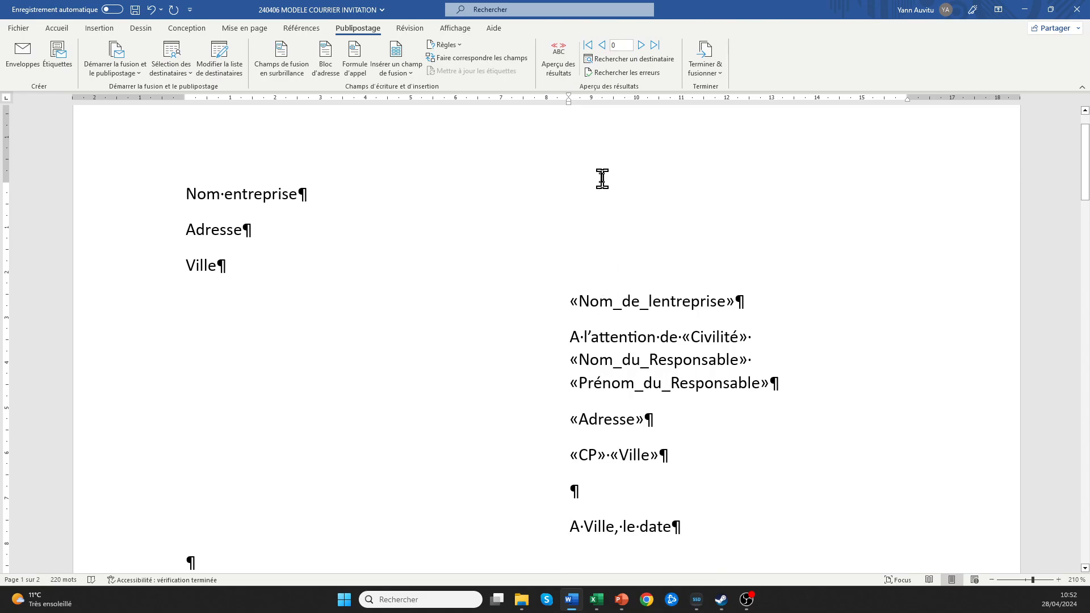
left_click_drag(564, 296, 670, 533)
left_click_drag(568, 104, 614, 108)
scroll(549, 241, "down", 4)
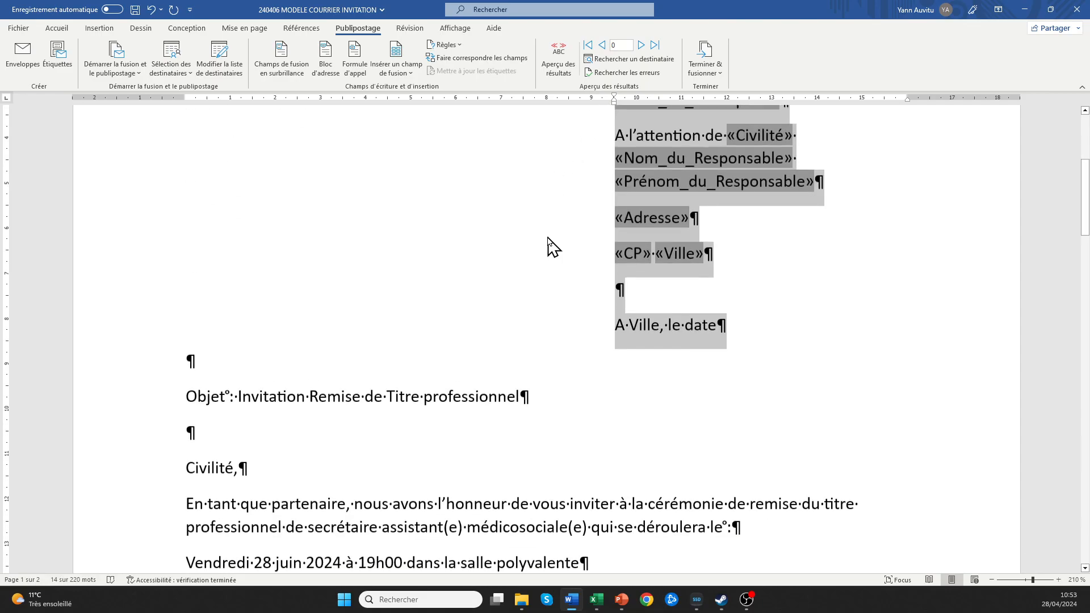
scroll(550, 246, "up", 3)
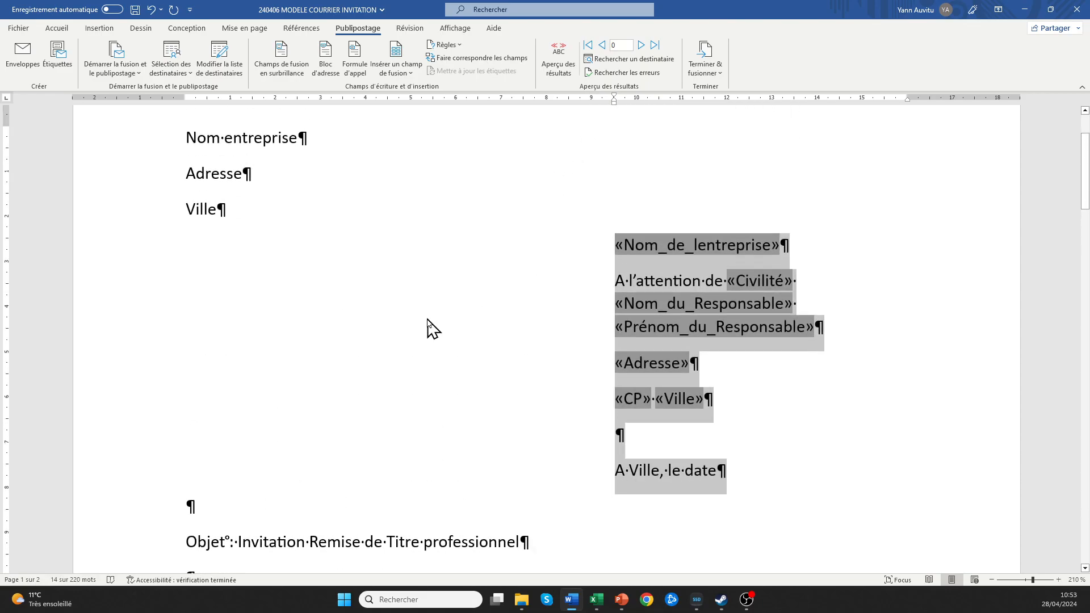
scroll(426, 328, "down", 2)
left_click(195, 373)
Select the «Civilité» field and open the merge field list to replace it.
scroll(194, 431, "down", 2)
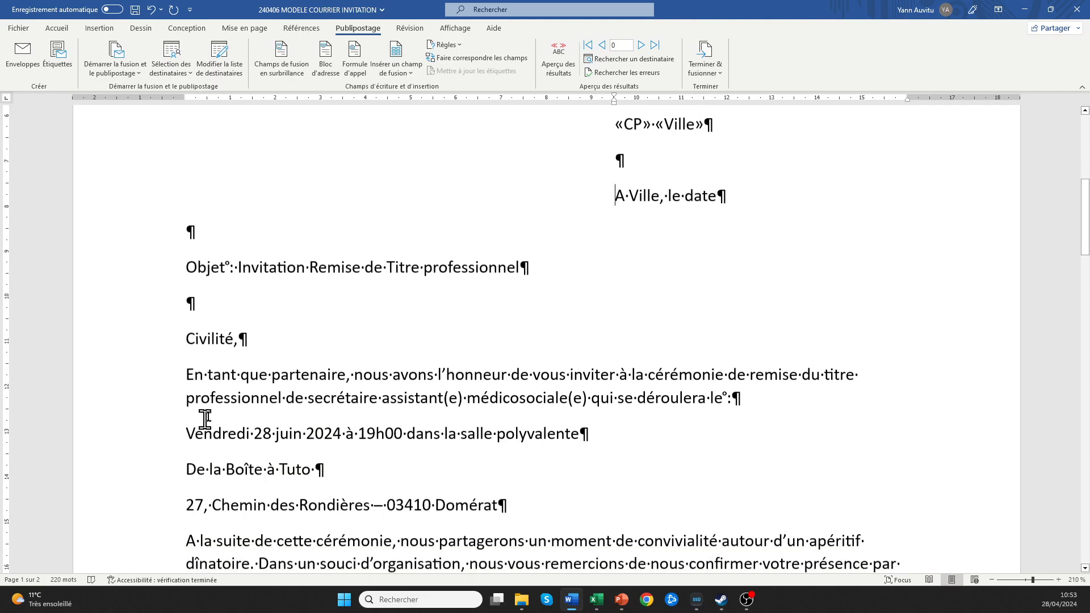
left_click_drag(234, 332, 186, 332)
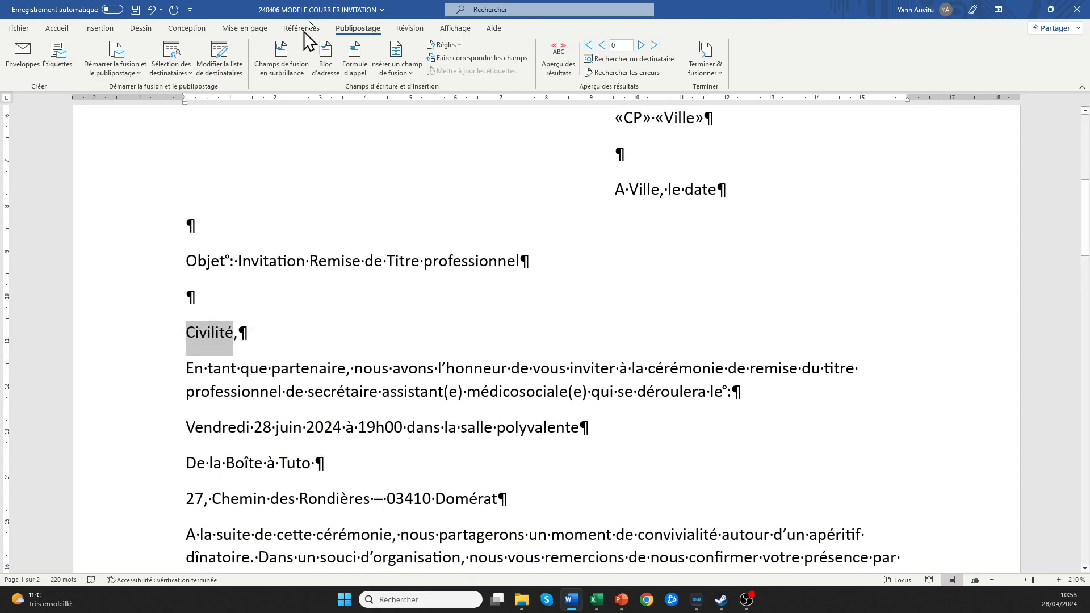
left_click(401, 71)
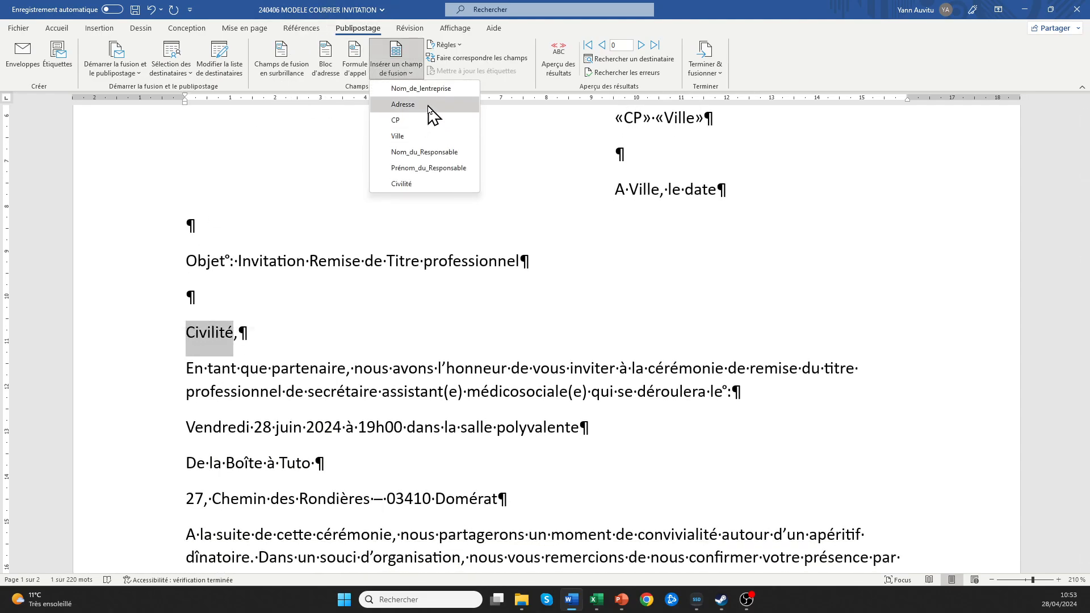